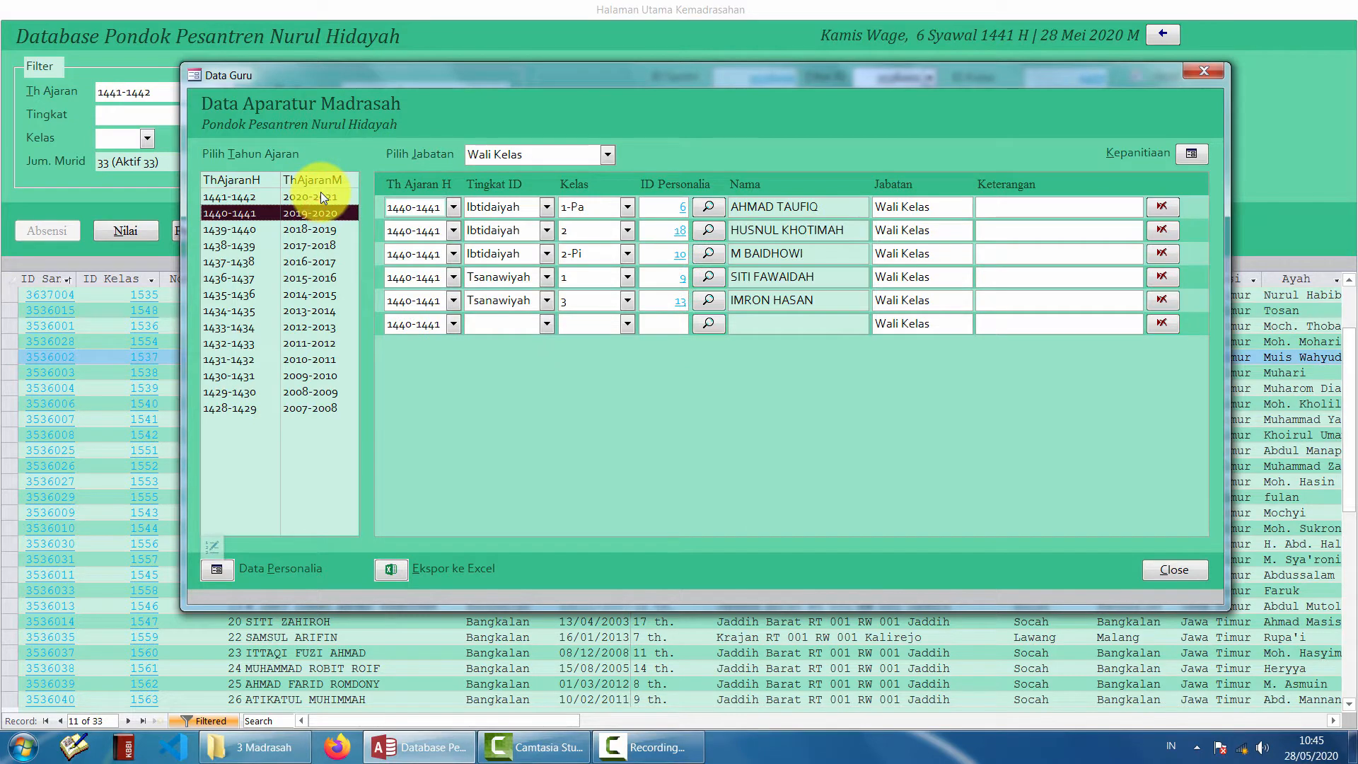
- Compare the 1441-1442 and 1440-1441 staff role lists, then bring up the Data Personalia form
mouse_move(321, 192)
mouse_down()
mouse_move(311, 244)
mouse_move(320, 215)
mouse_up()
click(321, 193)
click(321, 210)
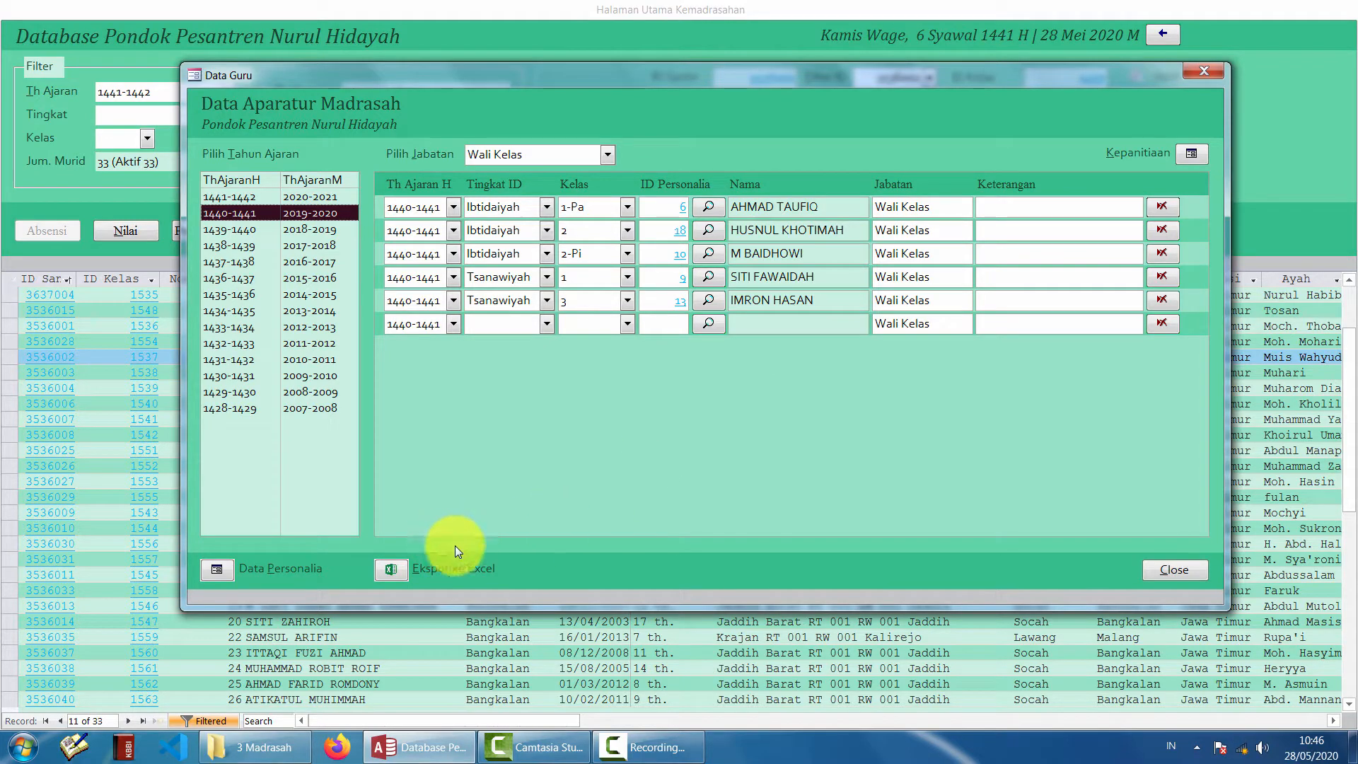
click(214, 573)
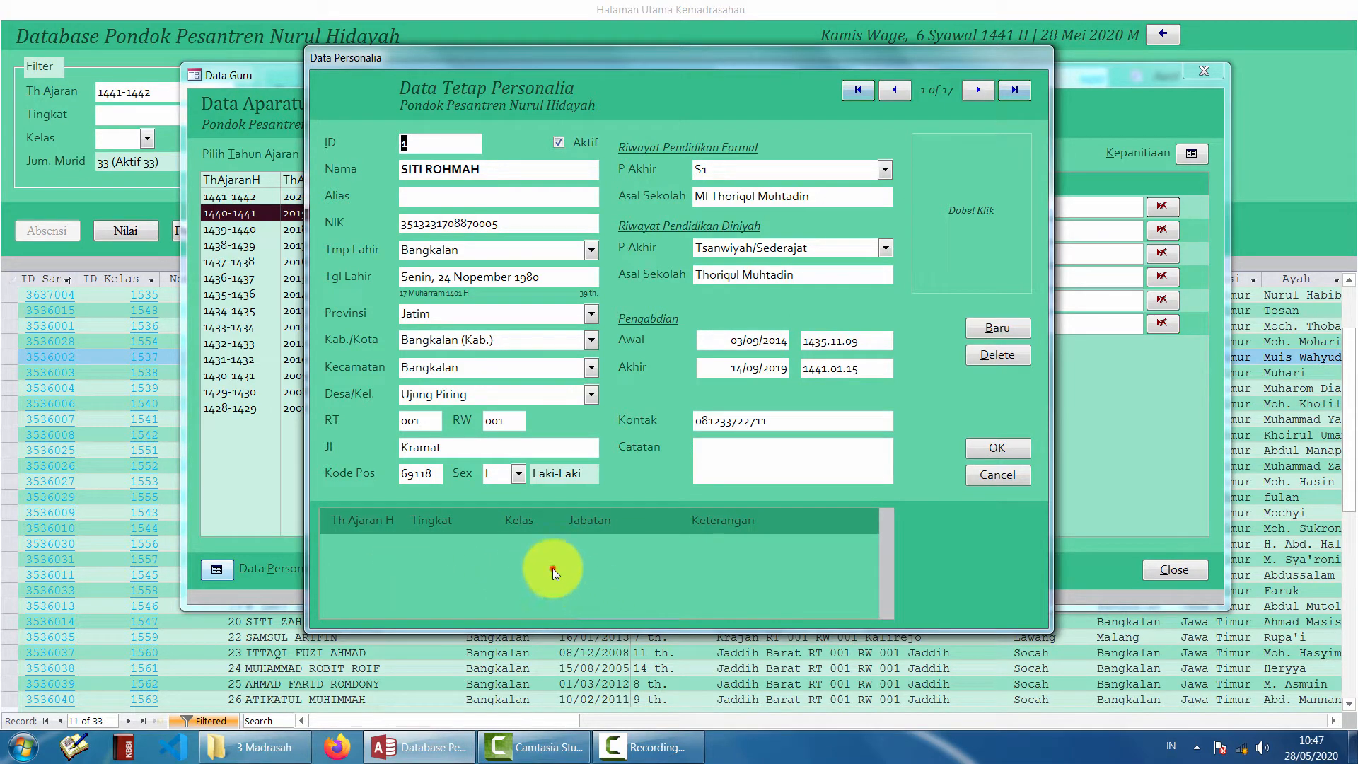
- Page through personnel records to 17 of 17, checking a 1440-1441 Ibtidaiyah Kepala Madrasah entry on the way
click(975, 90)
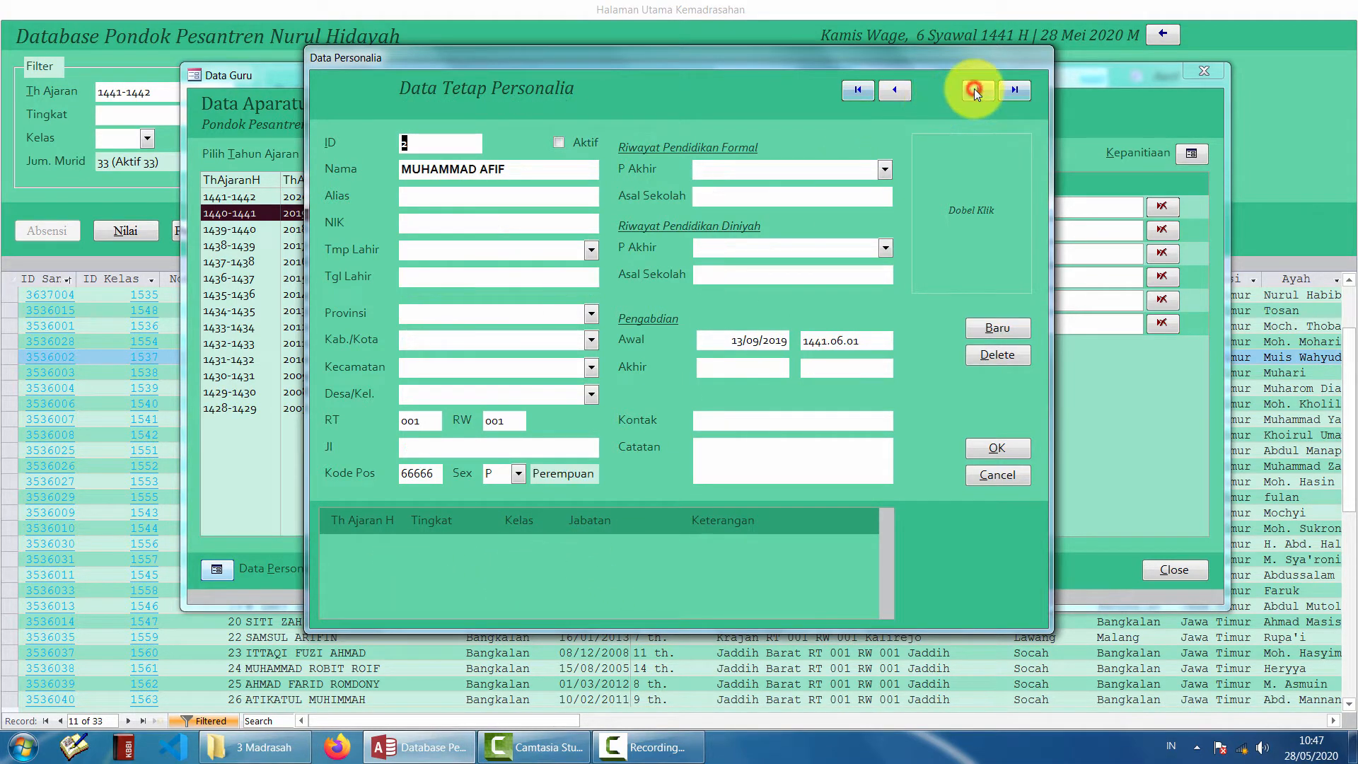
click(973, 89)
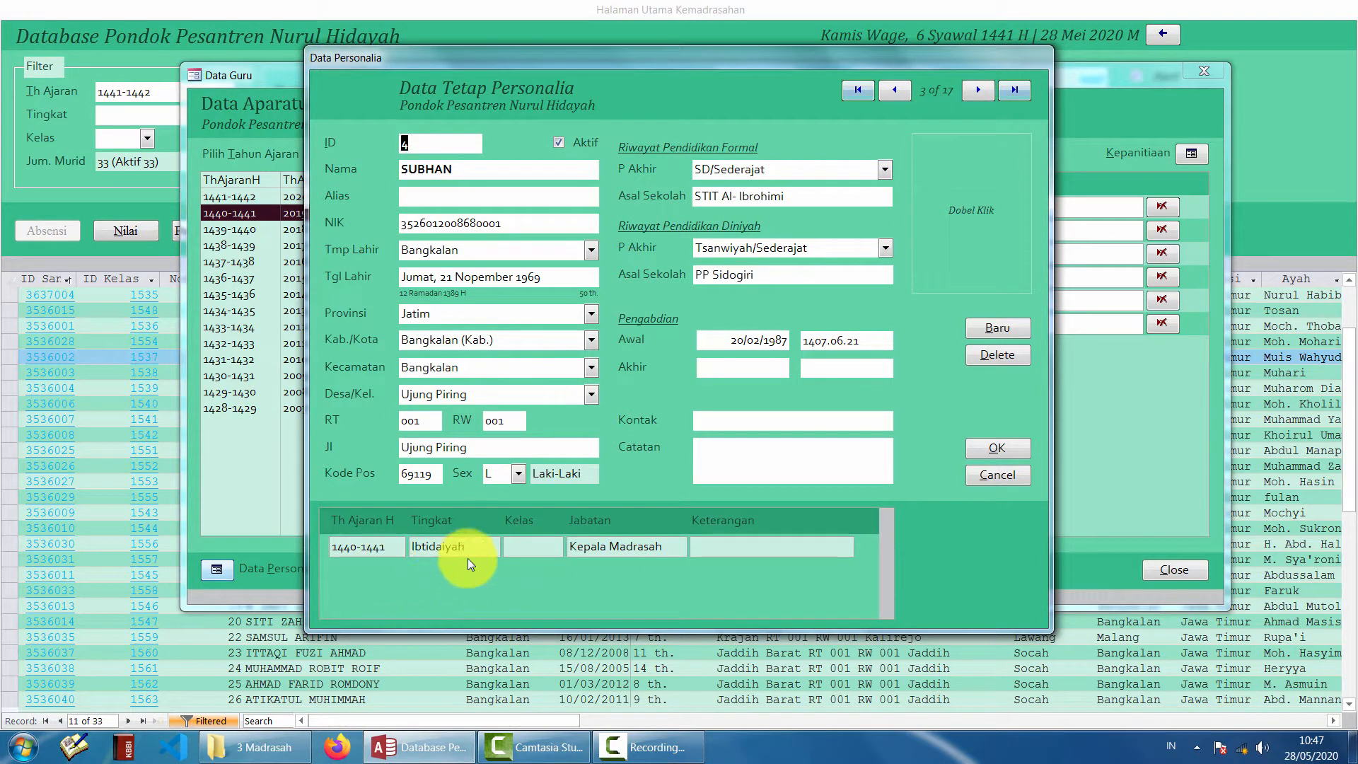
click(394, 173)
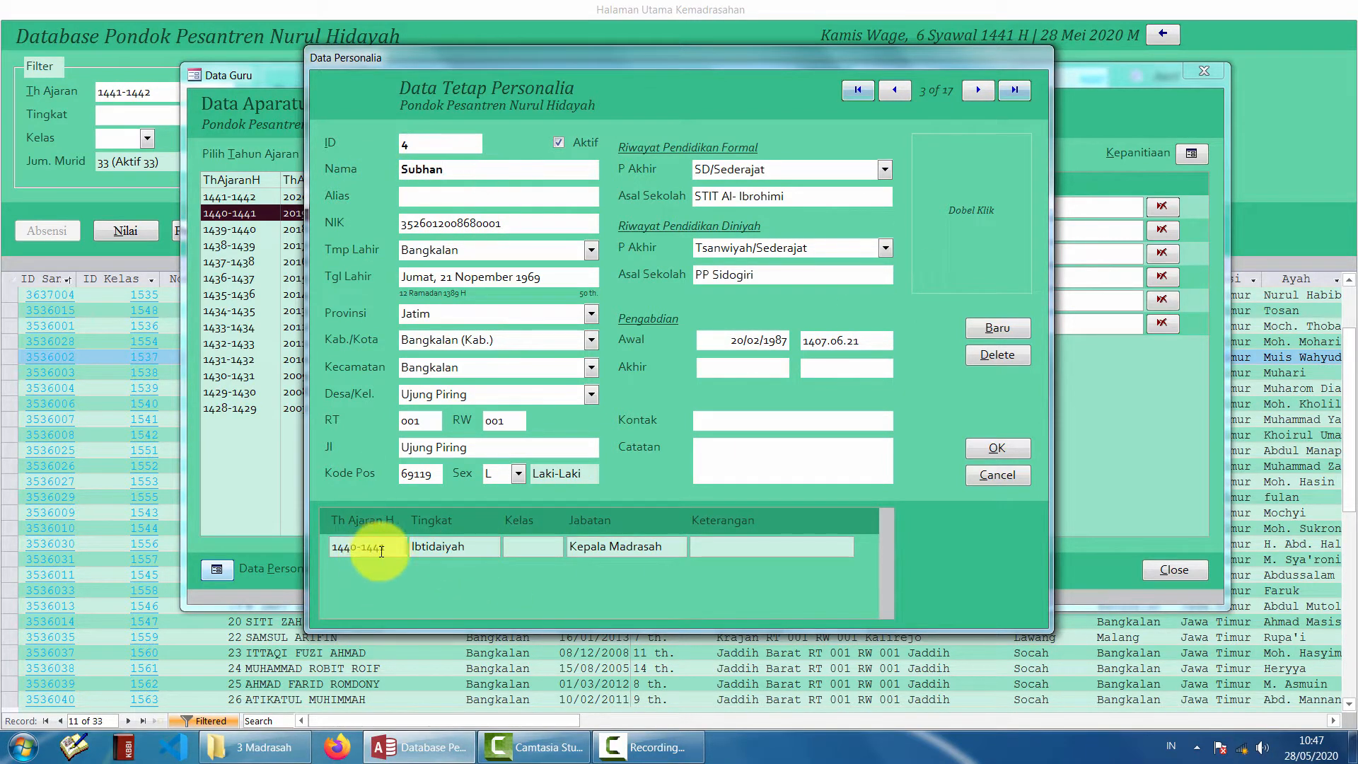
drag(385, 550, 329, 550)
drag(477, 548, 377, 550)
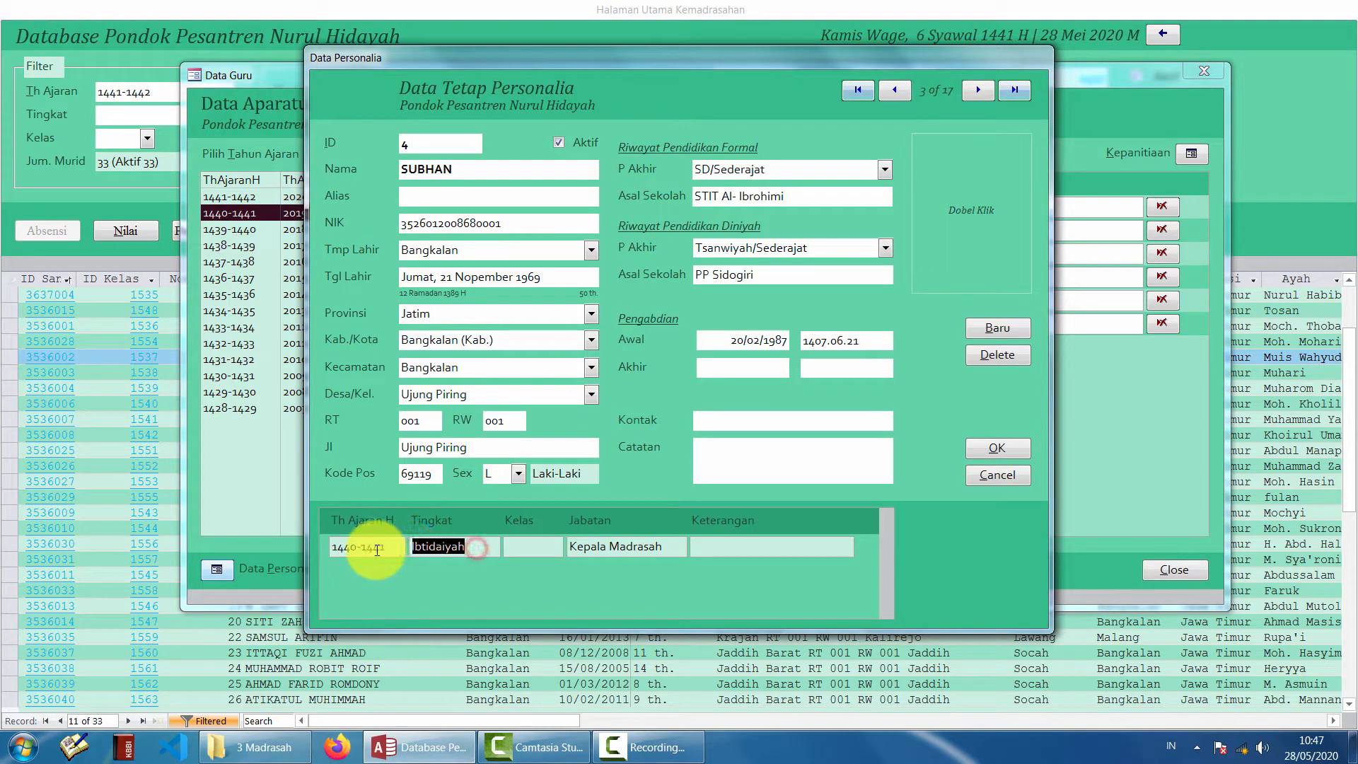
drag(661, 548, 573, 548)
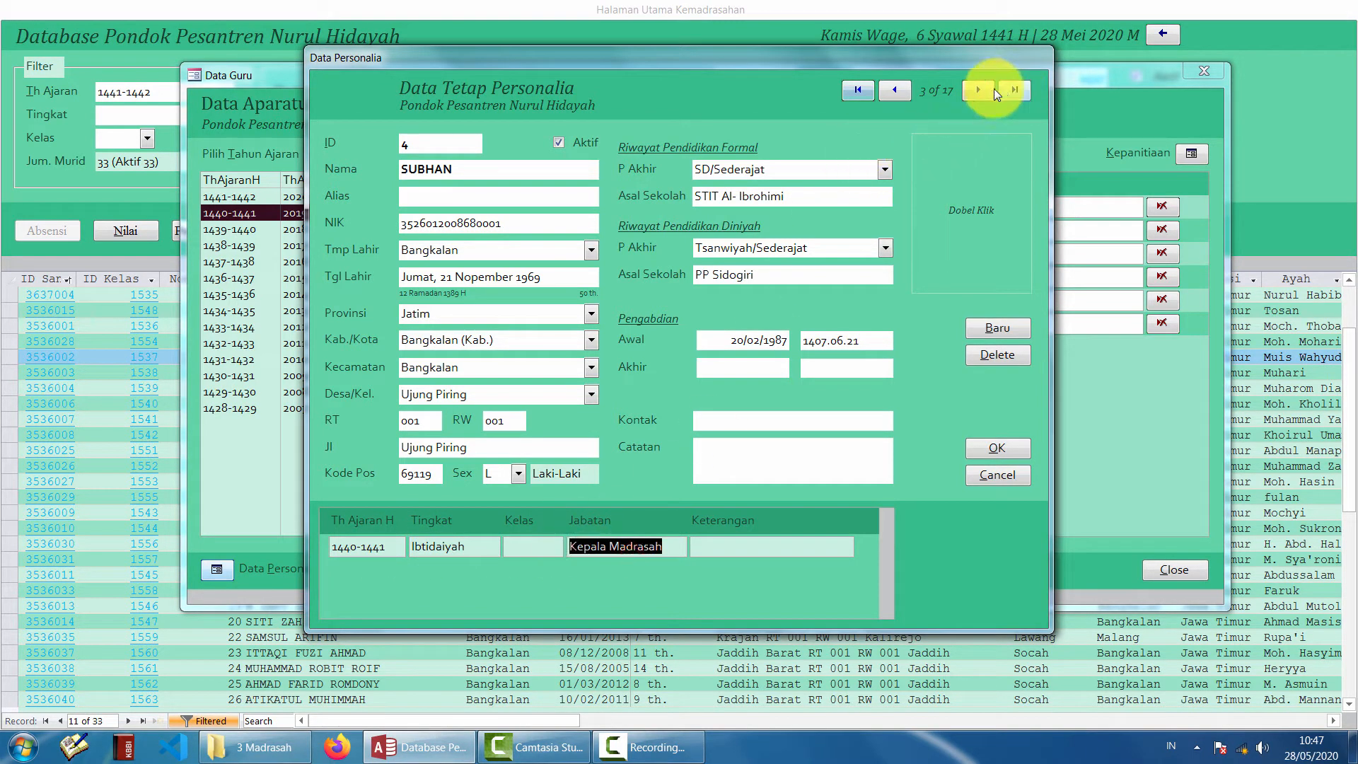
click(978, 90)
click(978, 90)
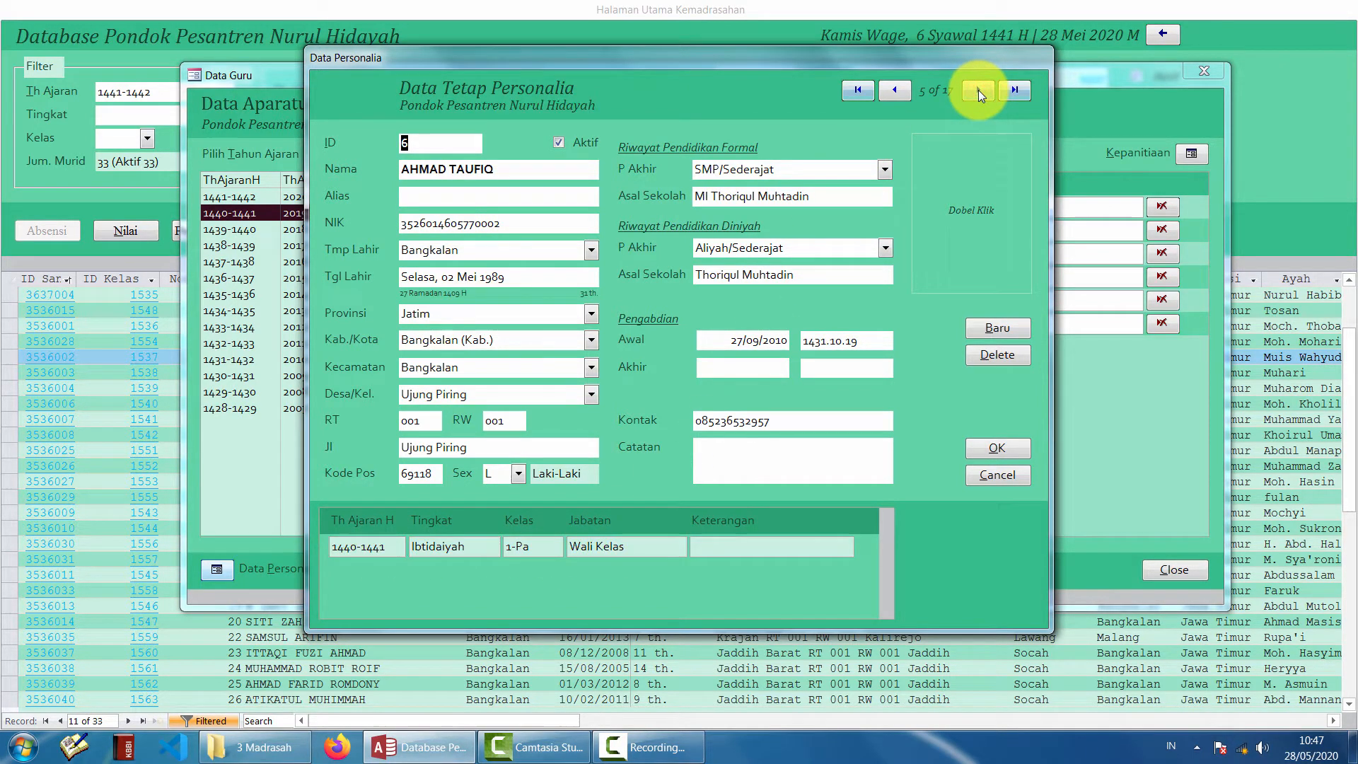
click(1013, 89)
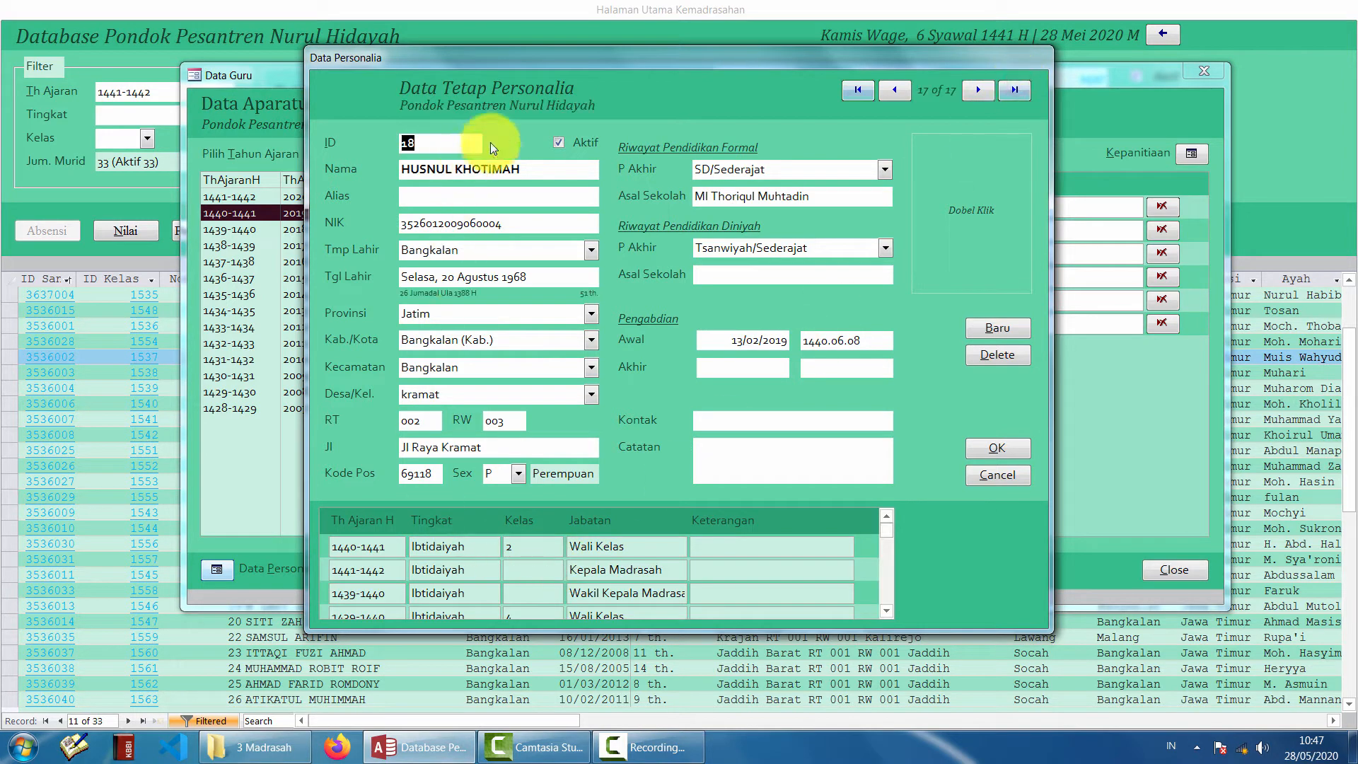
- Review the last record's first role row: 1440-1441, Ibtidaiyah, class 2, Wali Kelas
click(533, 166)
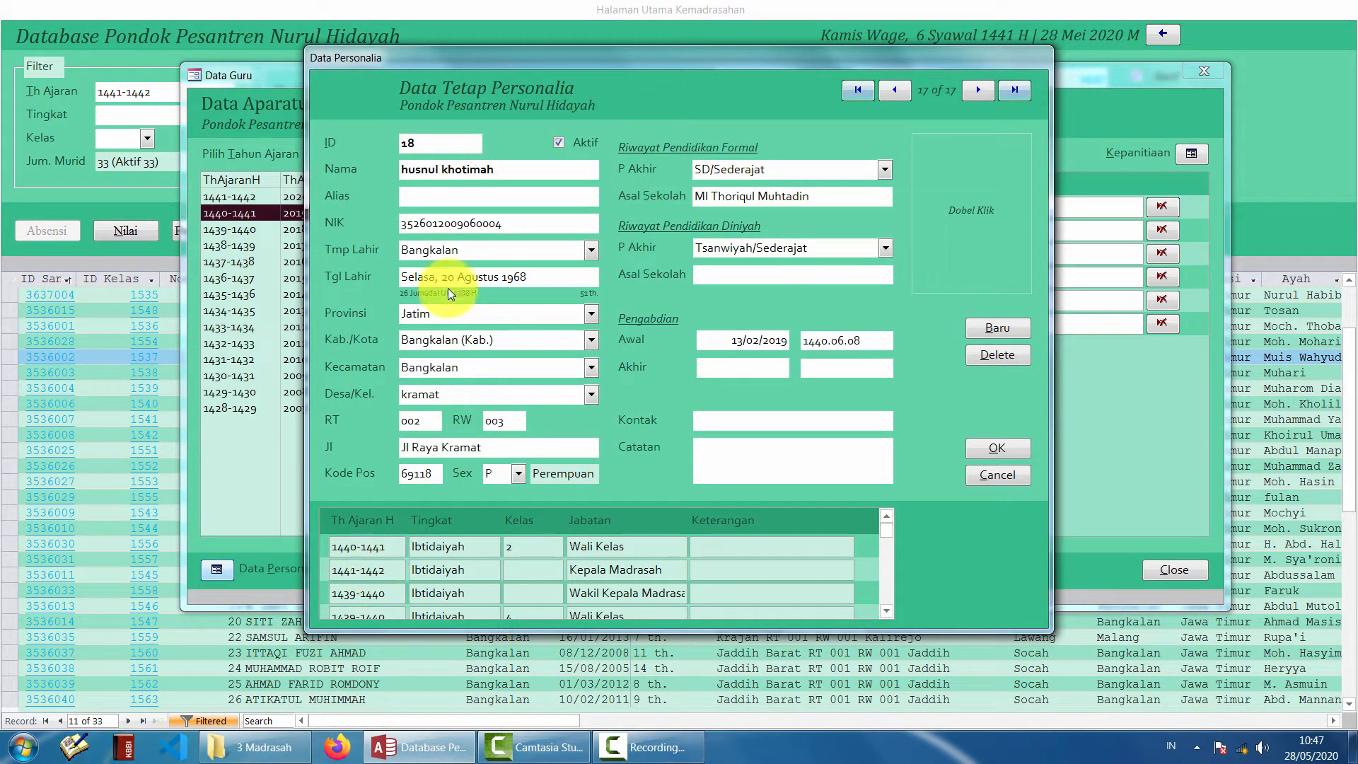
drag(392, 548, 312, 547)
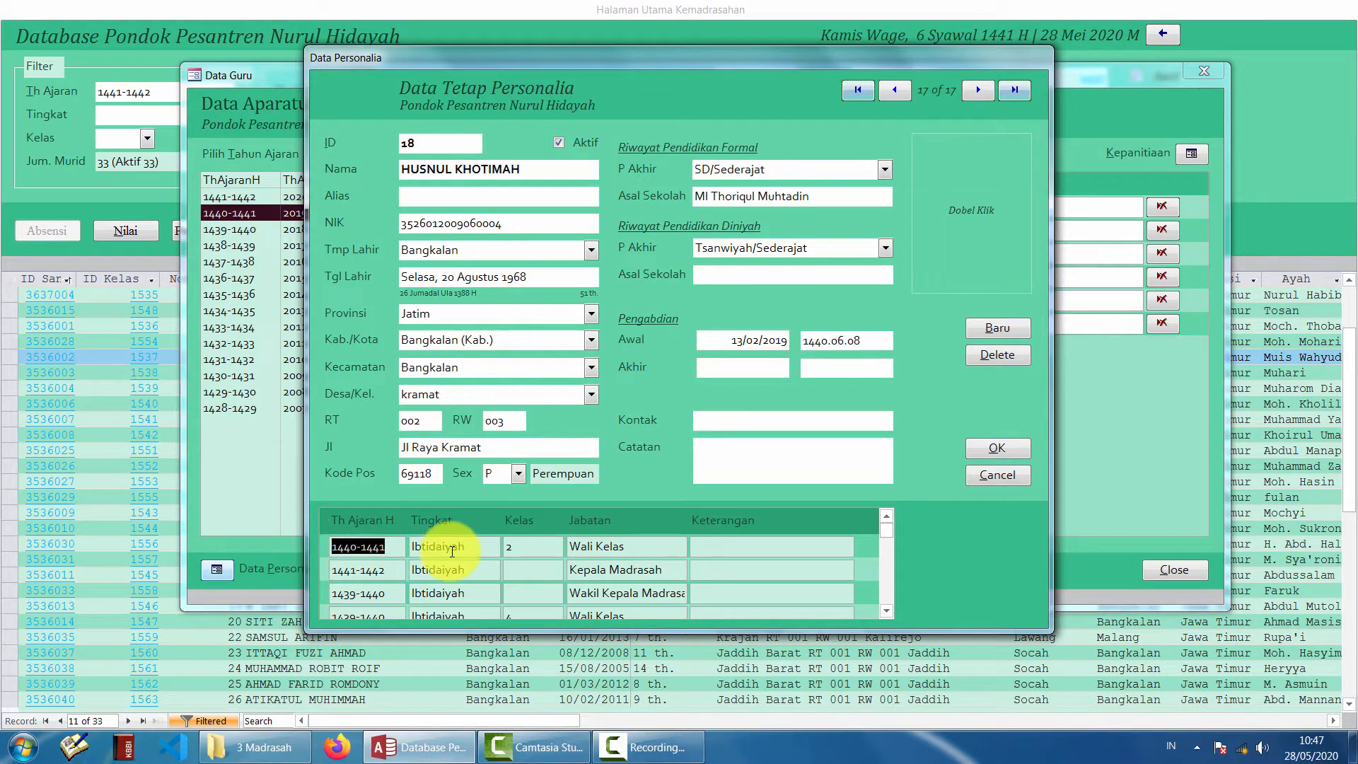
drag(471, 547, 404, 547)
drag(569, 546, 700, 546)
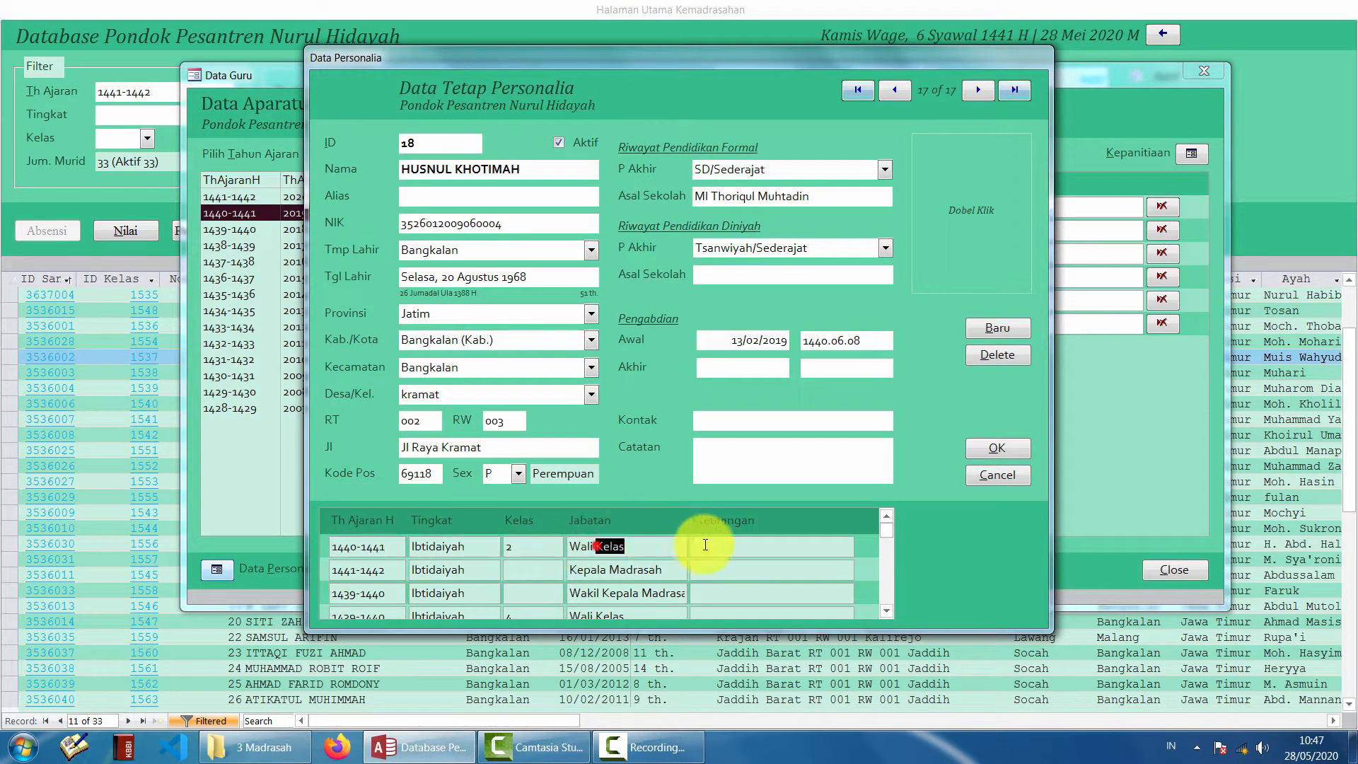
drag(529, 547, 435, 546)
click(456, 592)
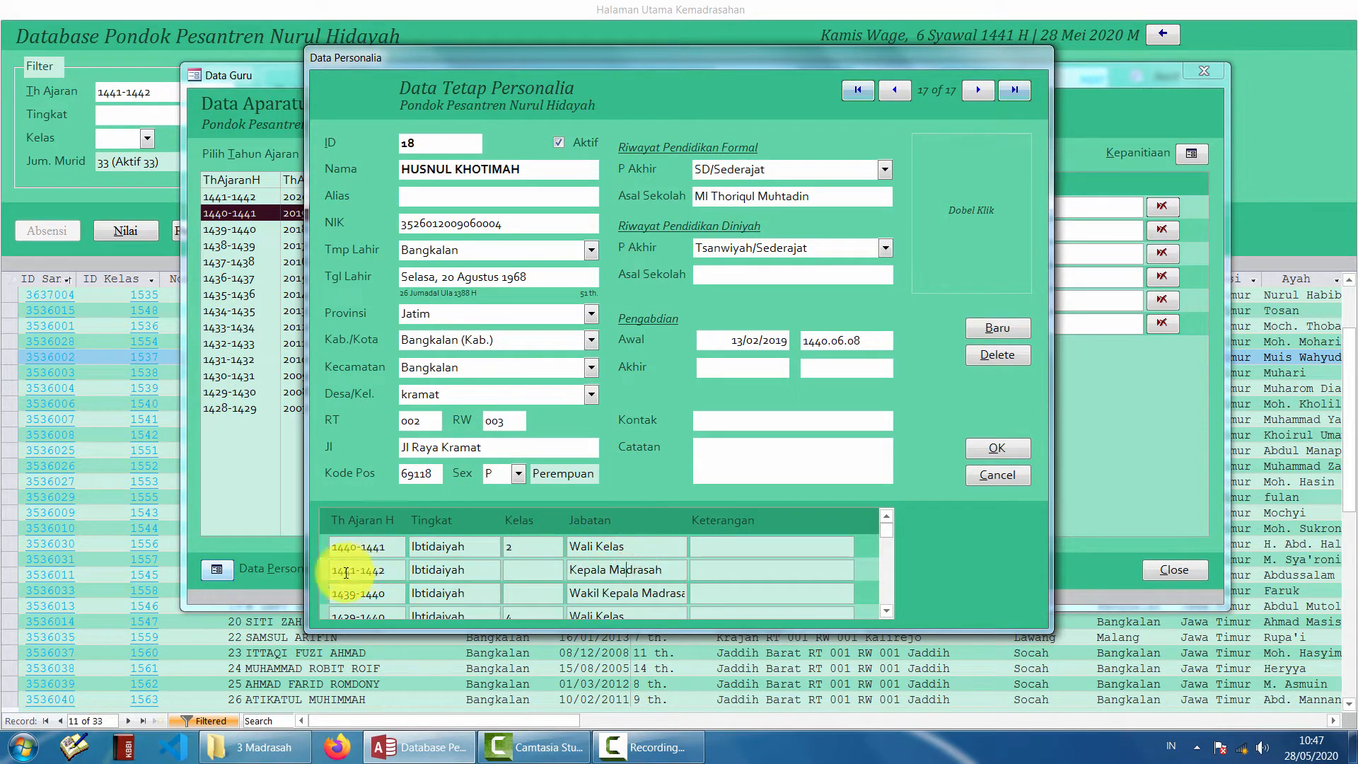
- Check the next role rows: 1441-1442 Kepala Madrasah and 1439-1440 Ibtidaiyah
drag(345, 570, 388, 567)
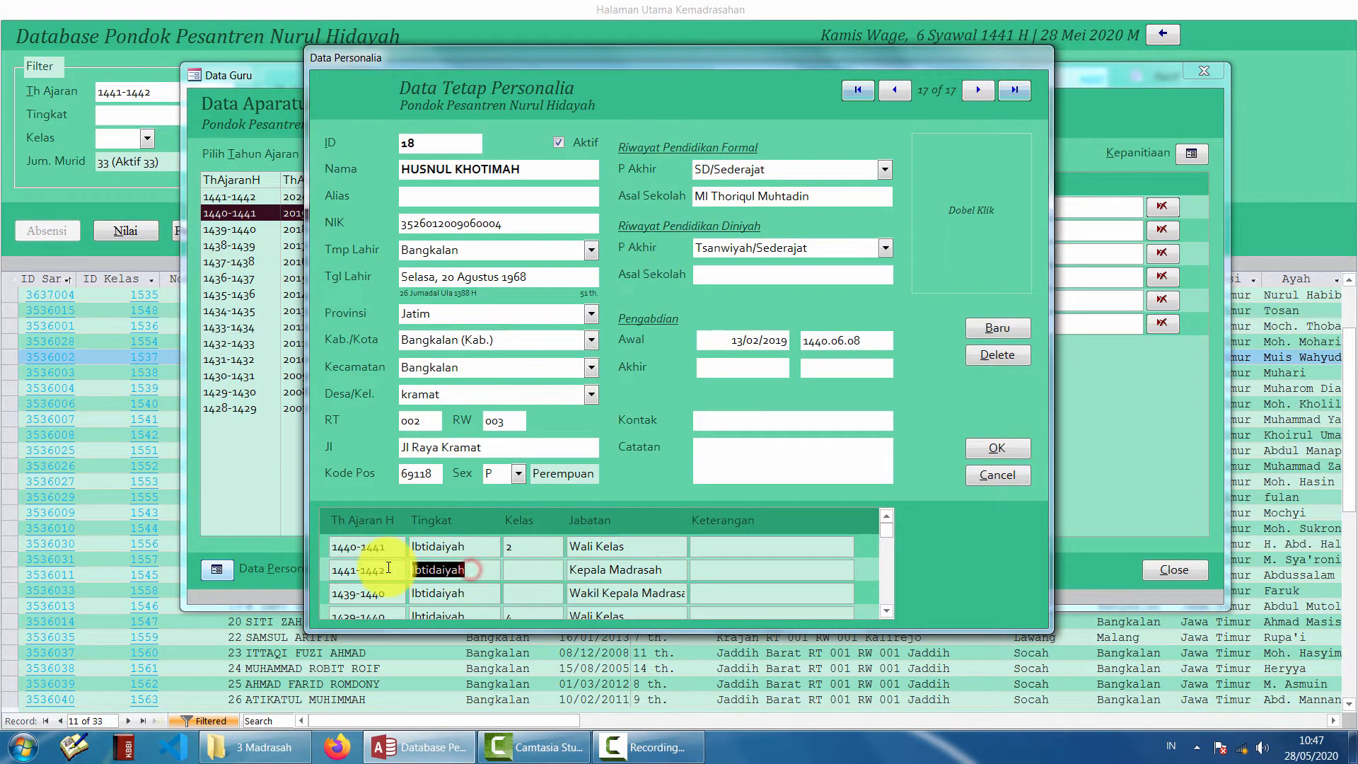
drag(591, 569, 663, 569)
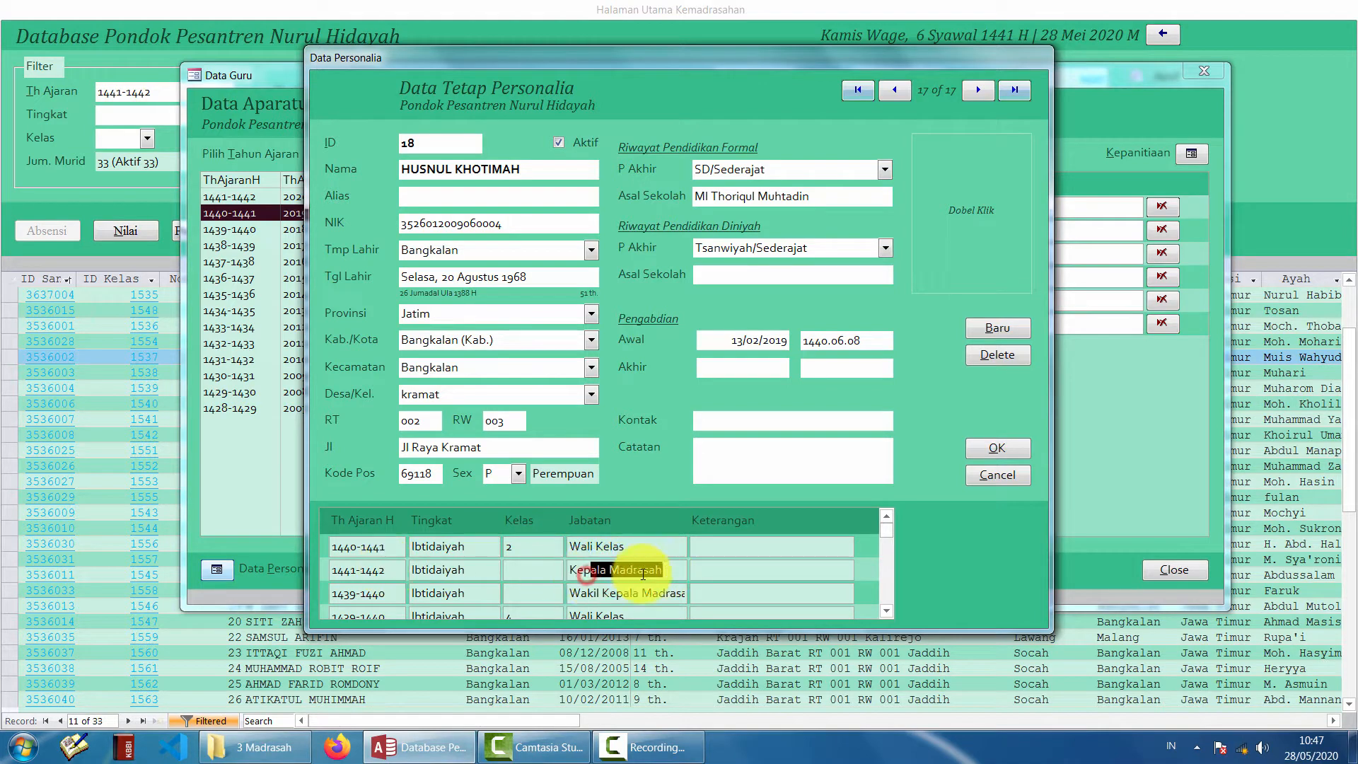
drag(343, 594, 396, 594)
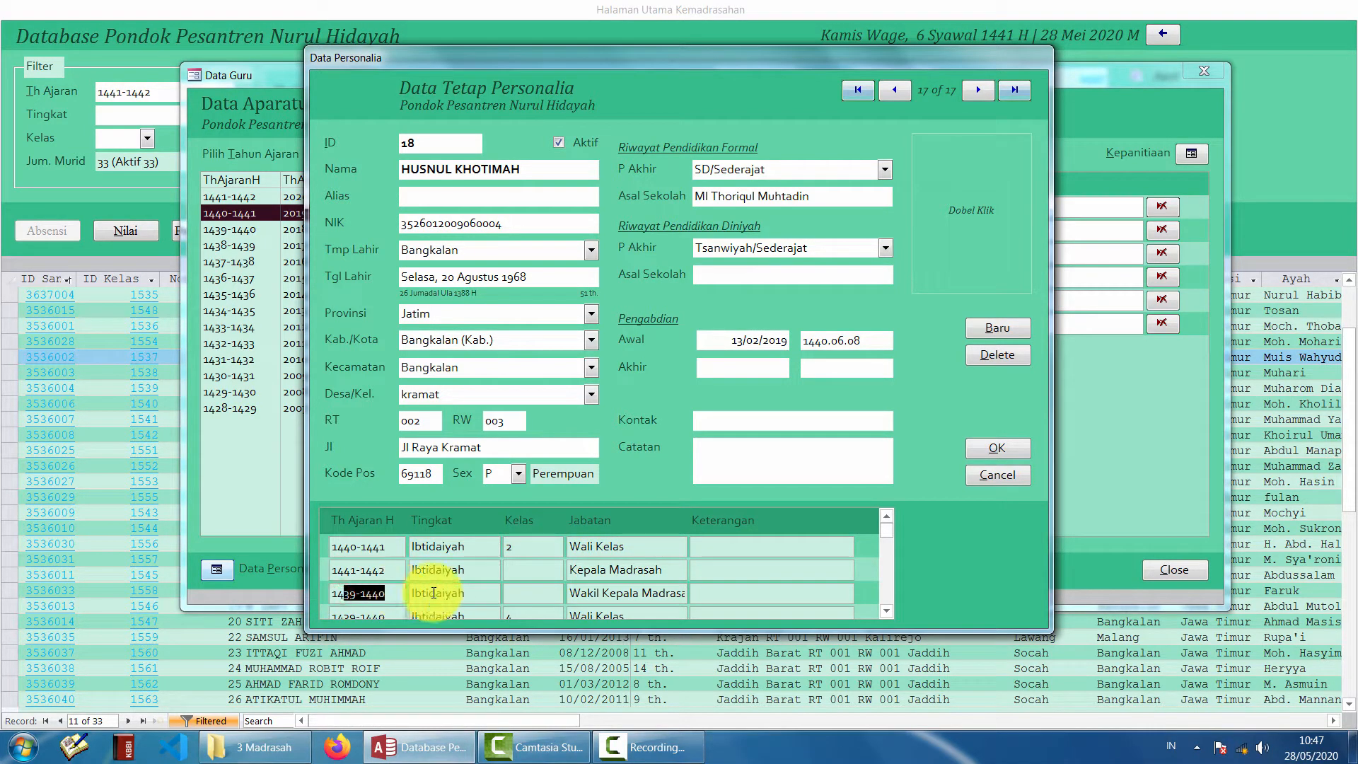
drag(479, 595, 389, 593)
drag(598, 593, 665, 593)
- Scroll through the remaining role rows, then create a new blank personnel record, ID 19
click(886, 608)
click(885, 608)
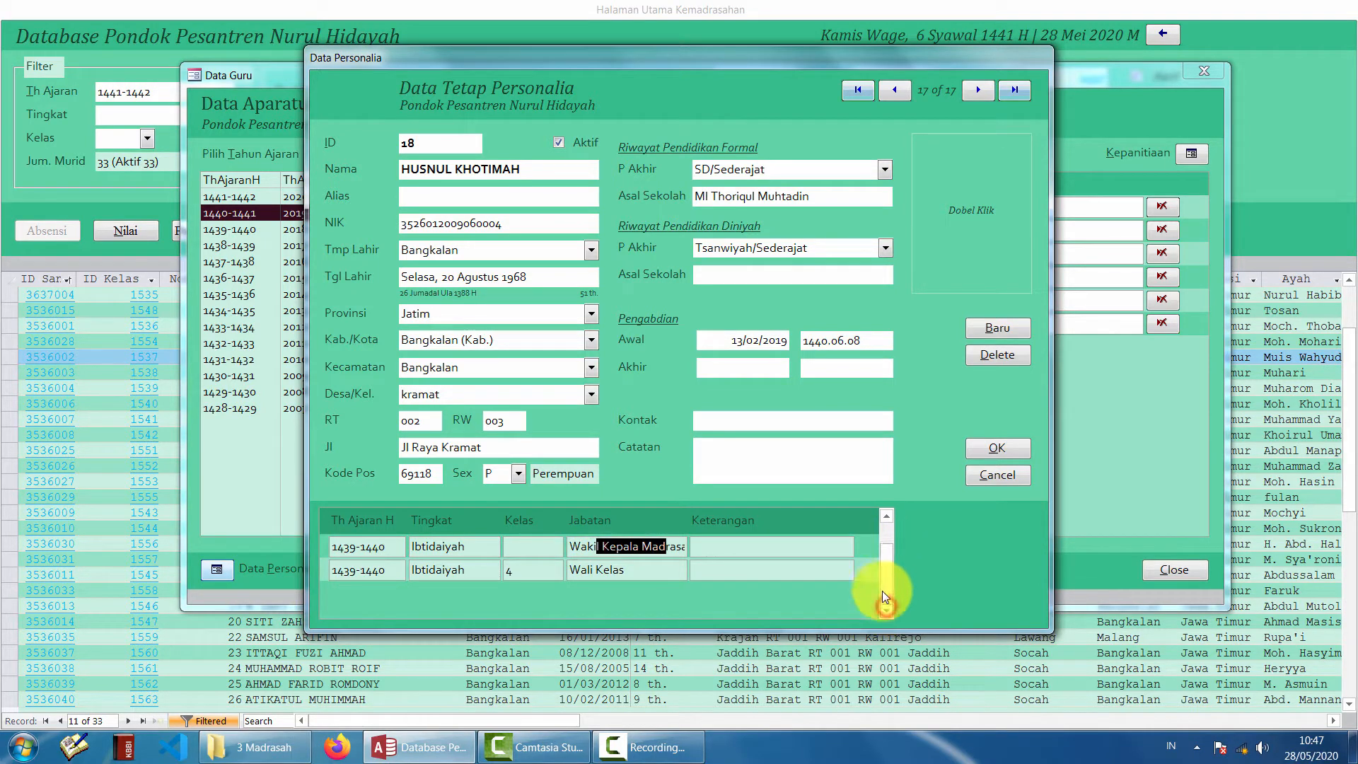
mouse_move(883, 590)
mouse_down()
mouse_move(885, 550)
mouse_move(884, 593)
mouse_up()
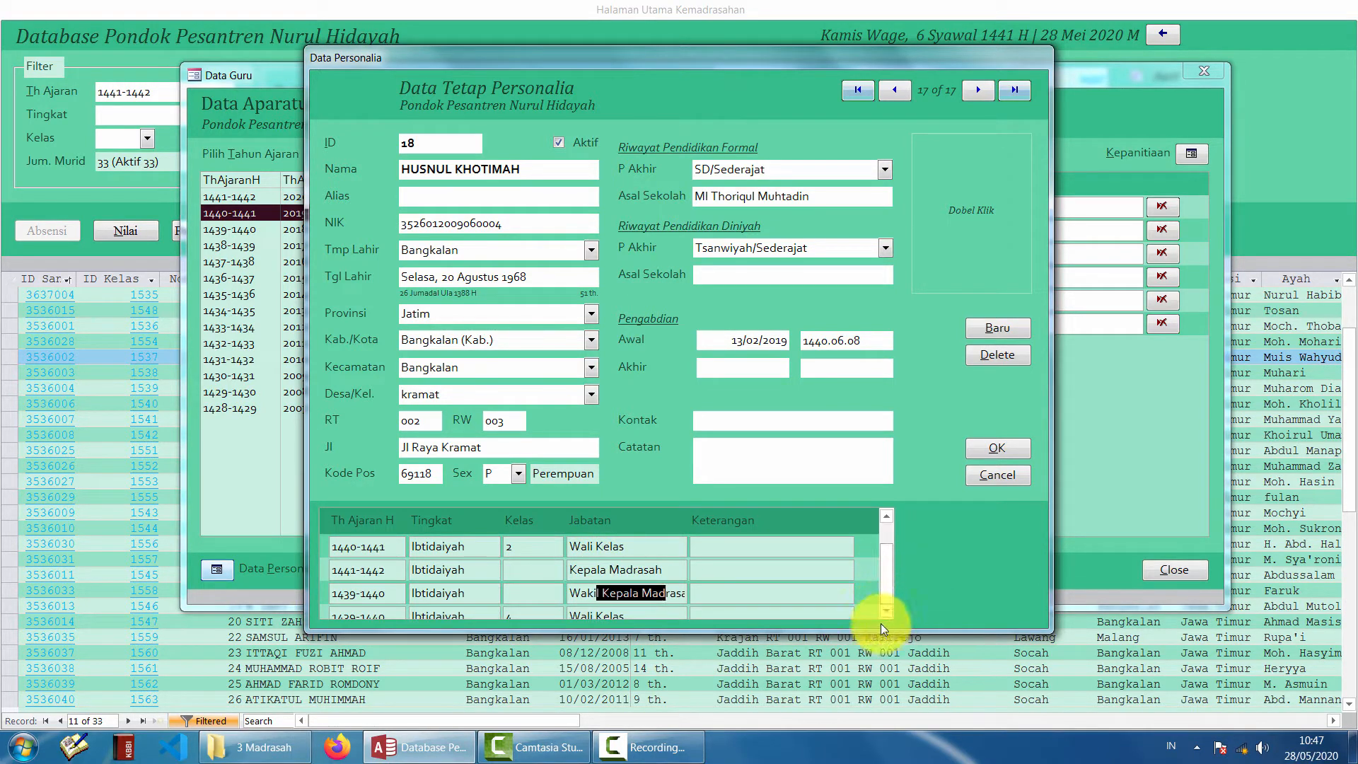
click(884, 614)
click(884, 614)
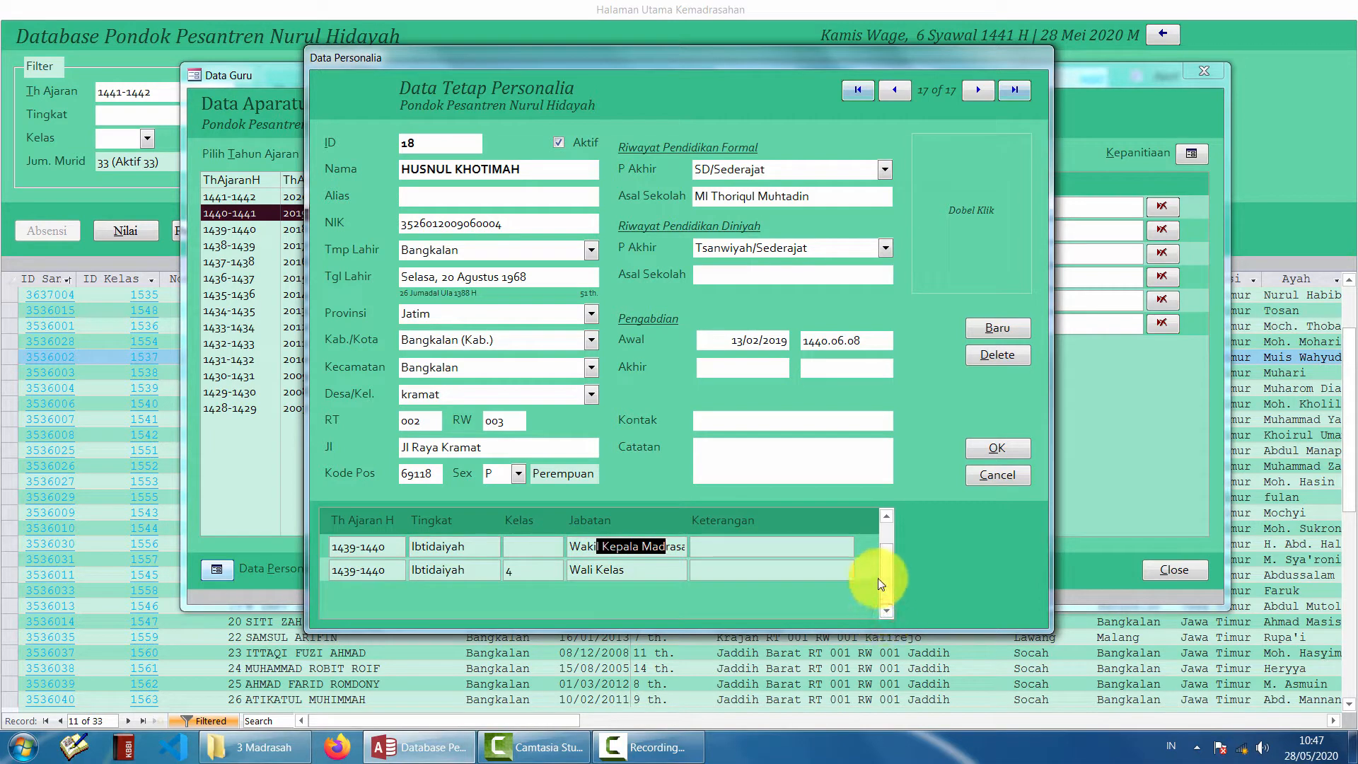
drag(877, 579, 884, 542)
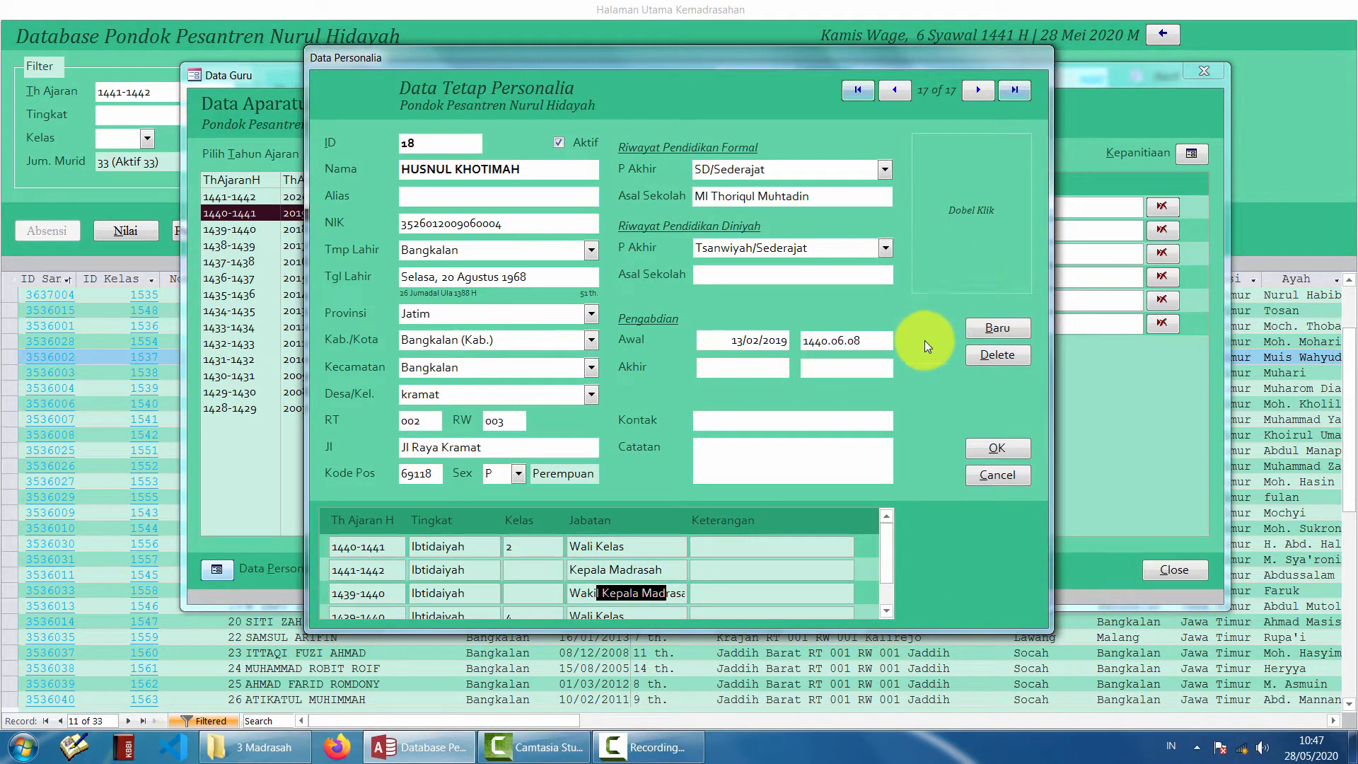
click(1008, 329)
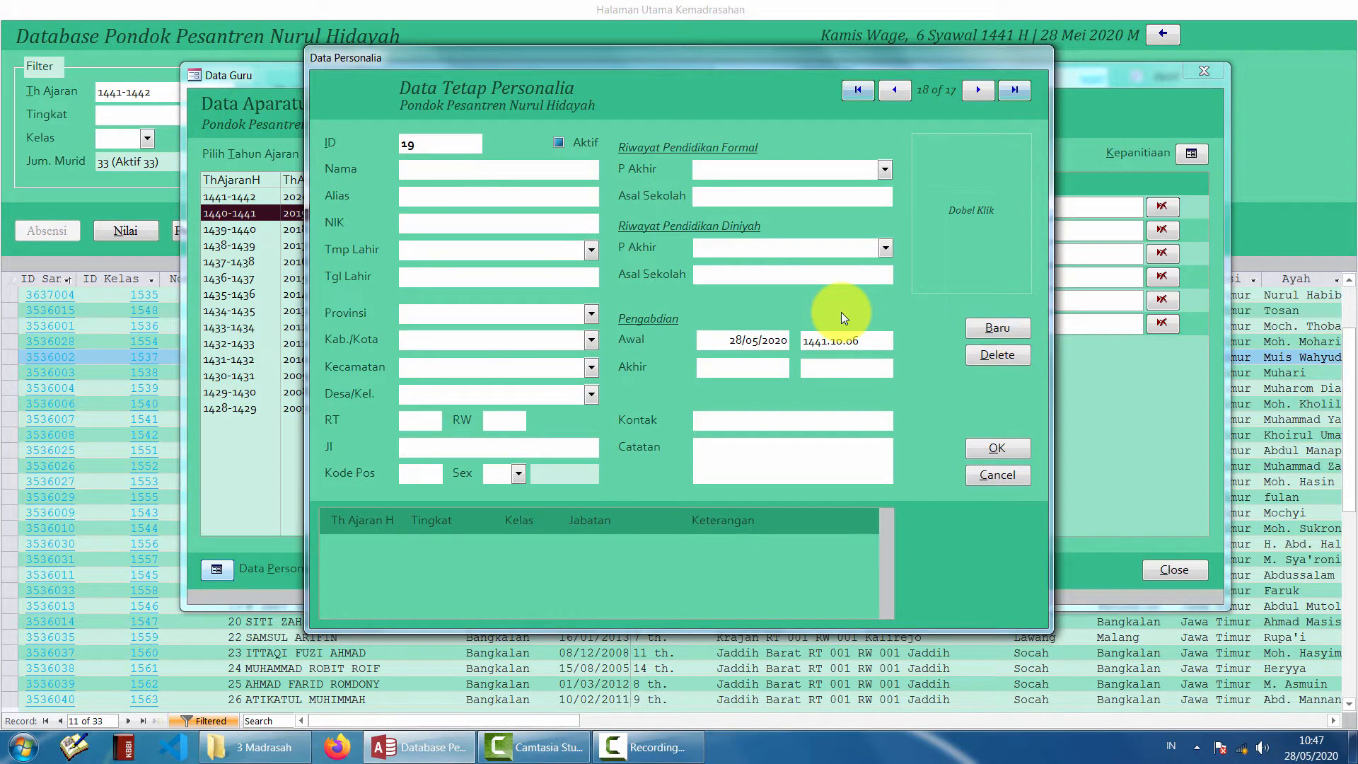
- Enter the staff member's name and NIK, keeping Bangkalan as the birthplace
text(USMAN)
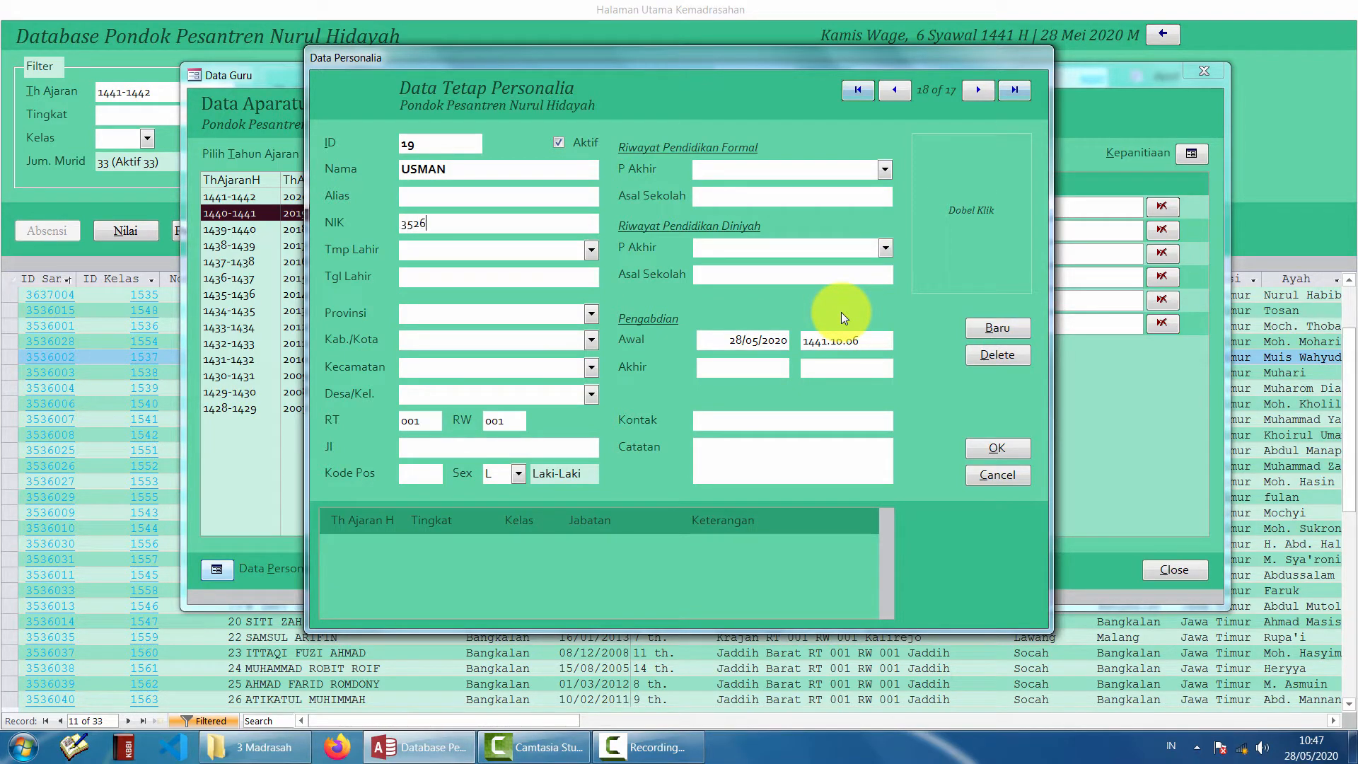
key(Tab)
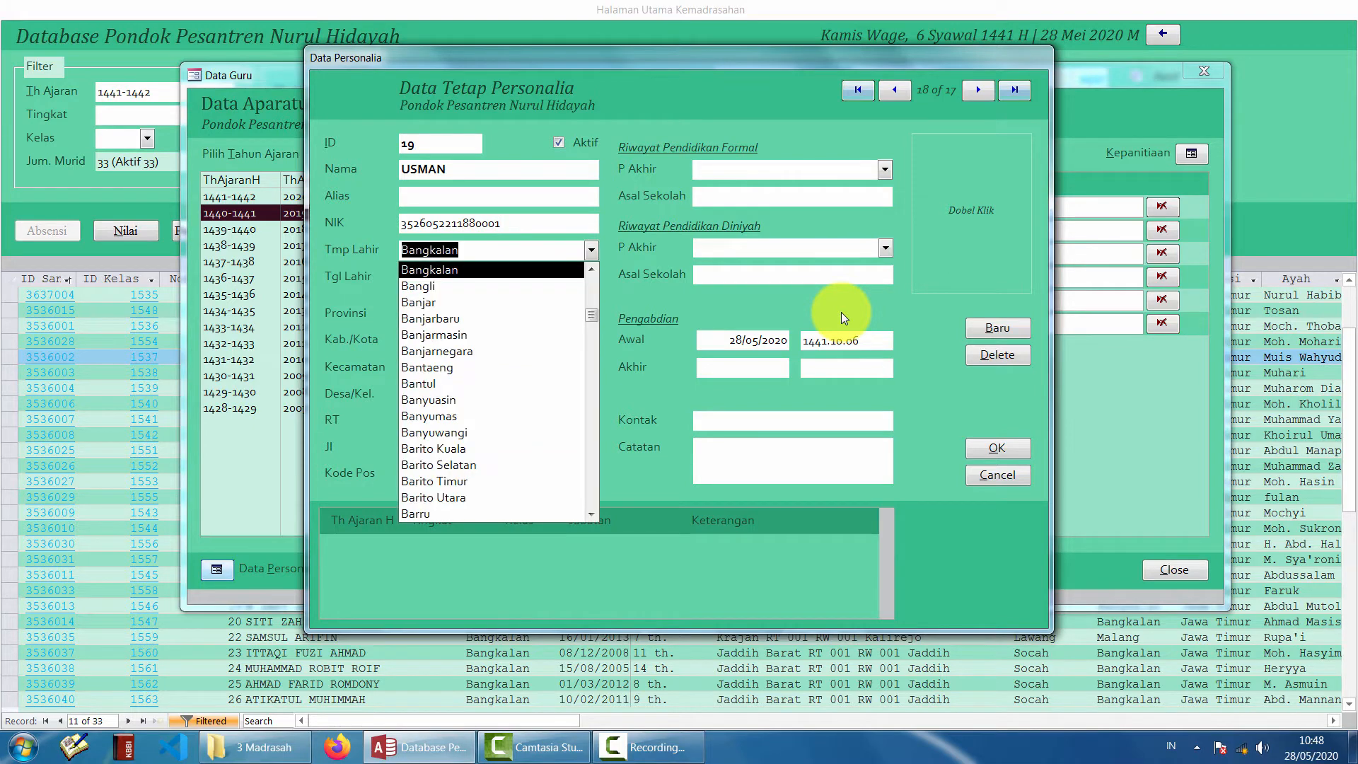
key(Tab)
key(Tab)
key(Tab)
key(Tab)
key(Tab)
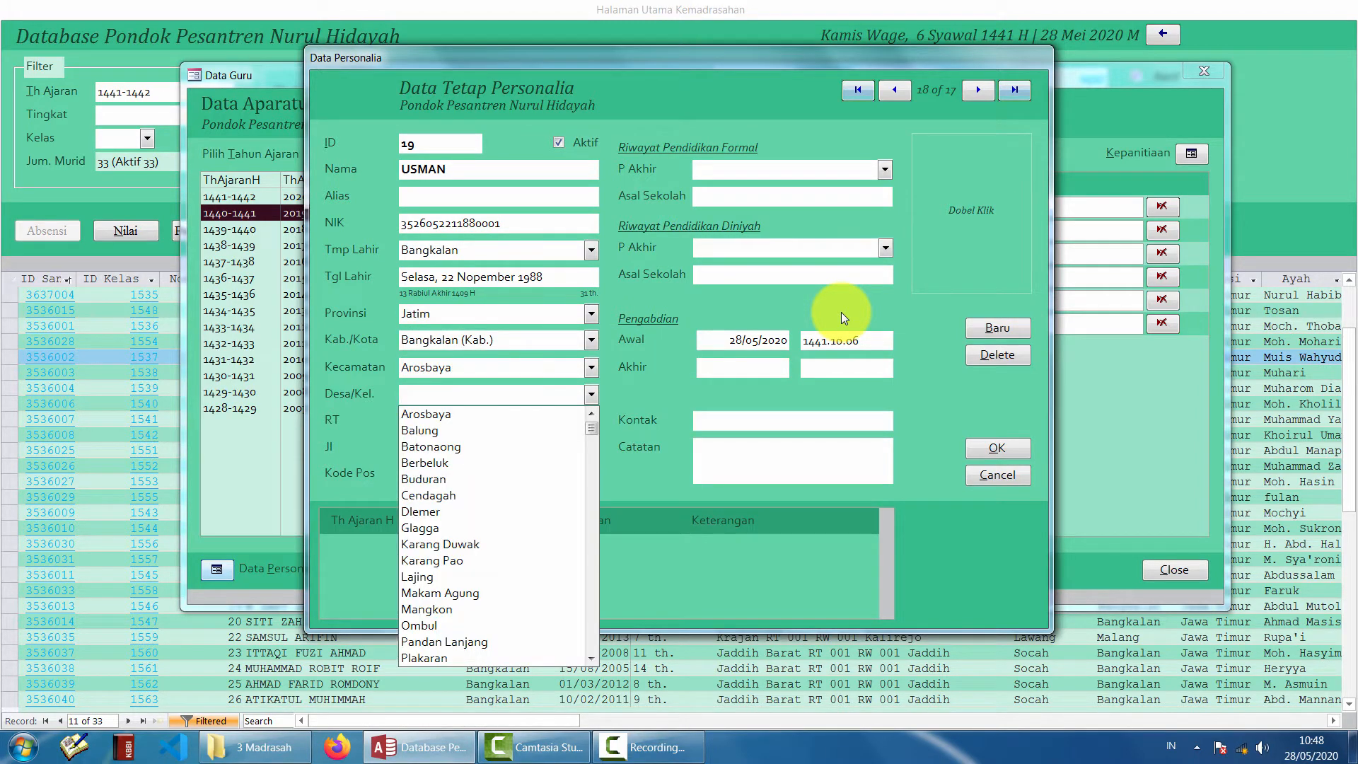
- Pick the village from the Desa/Kel list, pass RT and RW, and type the street address
key(Down)
key(Down)
key(Down)
key(Down)
key(Down)
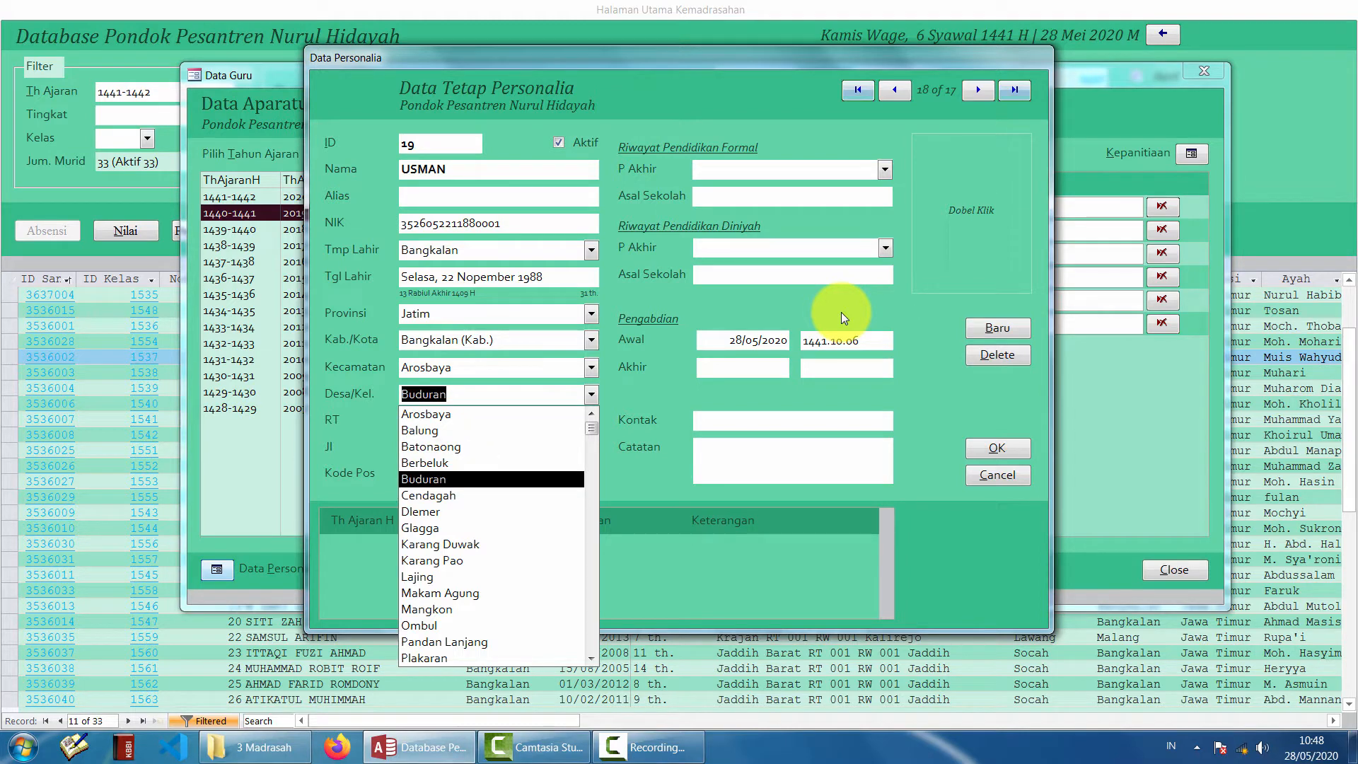
key(Tab)
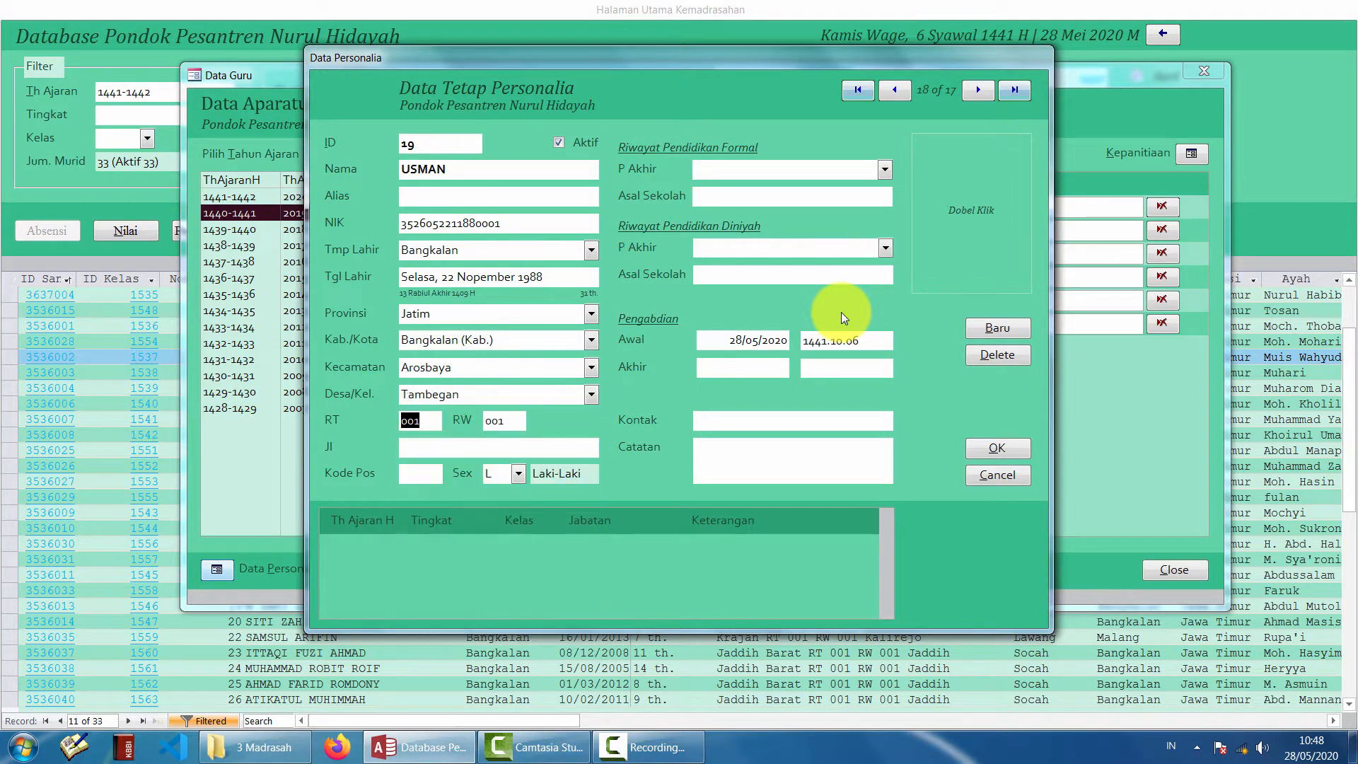
key(Tab)
key(Tab)
key(Tab)
key(Tab)
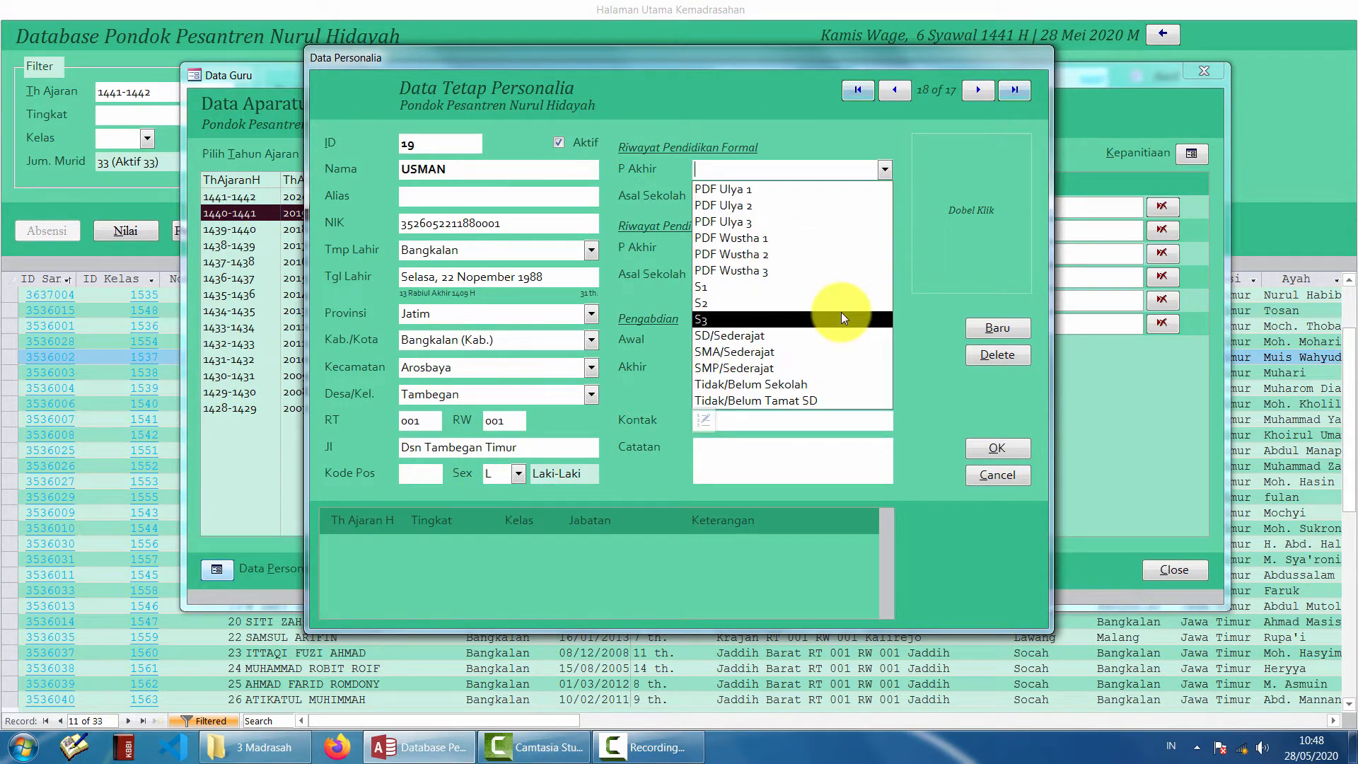
- Set formal education to SMA/Sederajat and Diniyah education to Pesantren at Pondok Pesantren Sidogiri
key(Down)
key(Down)
key(Down)
key(Down)
key(Down)
key(Down)
key(Down)
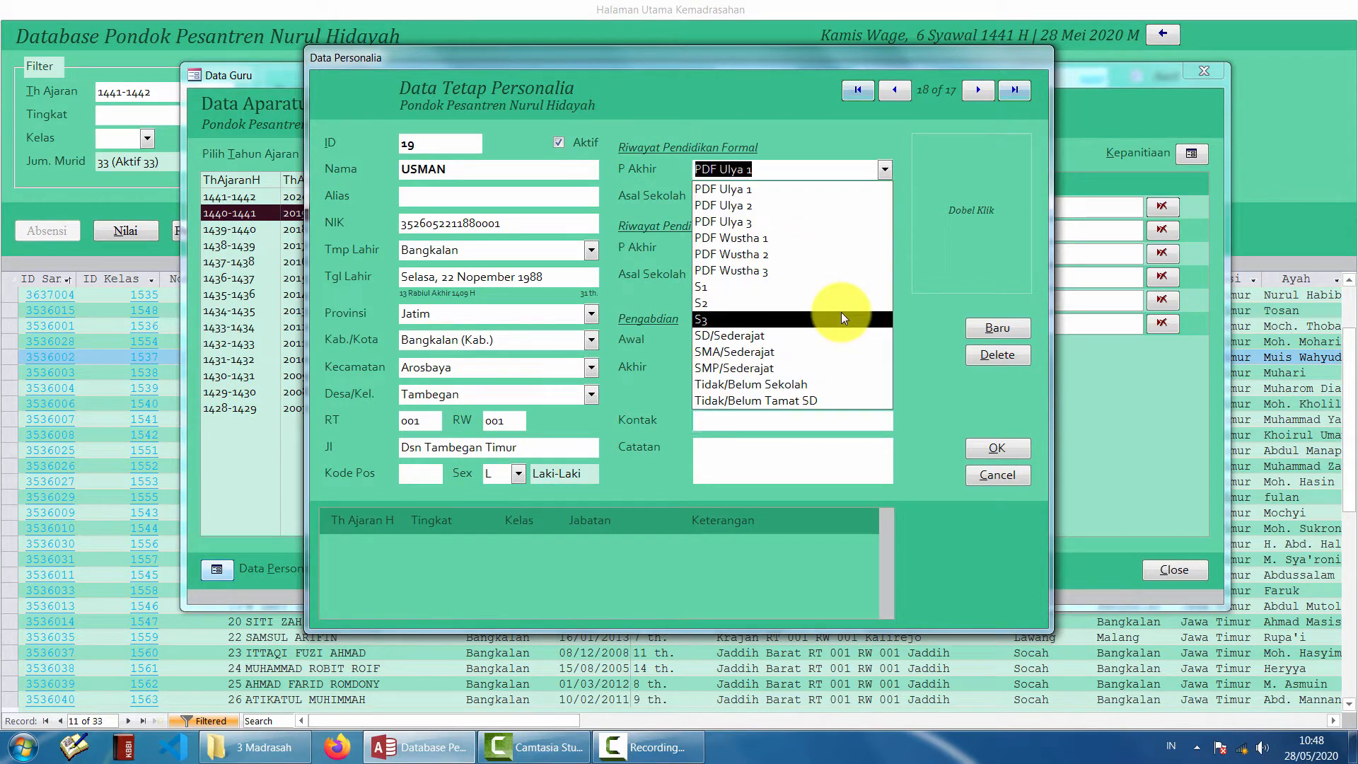
key(Down)
key(Down)
key(Down)
key(Down)
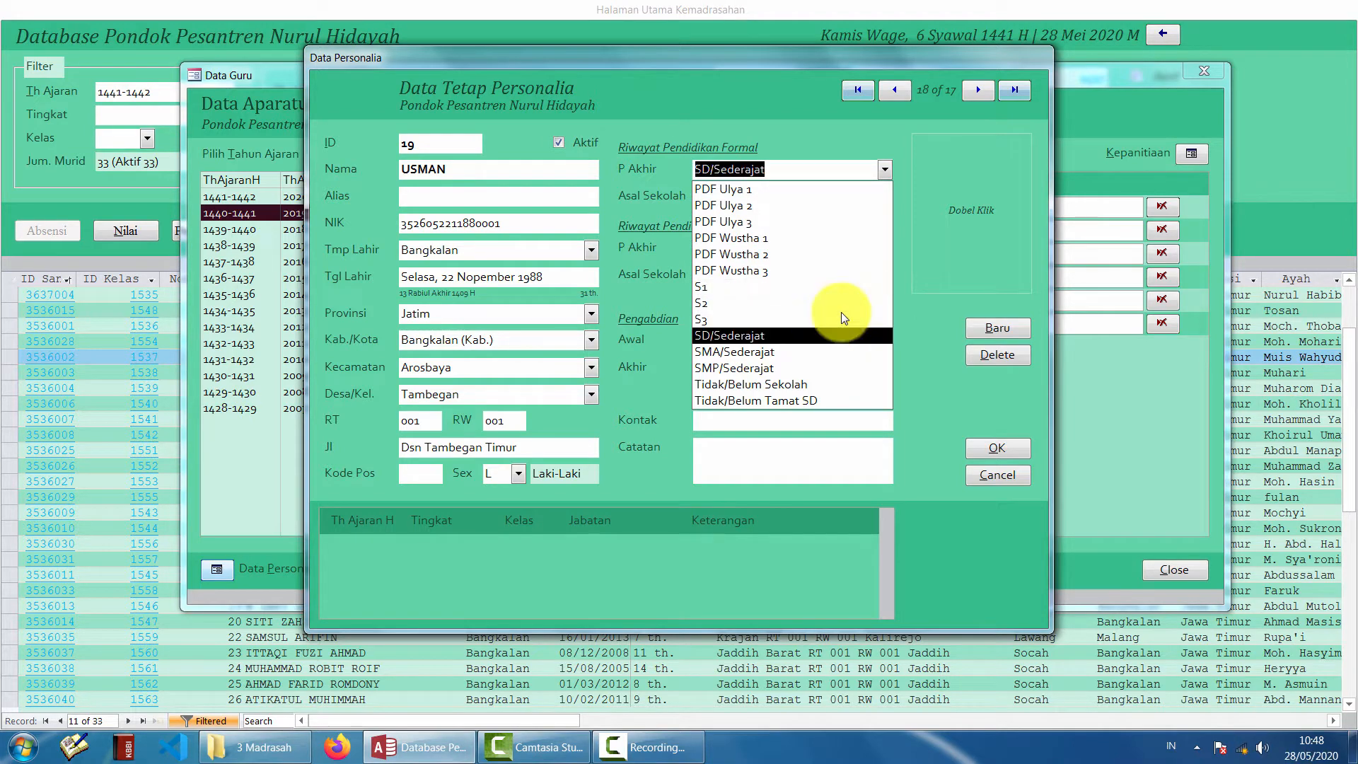
key(Tab)
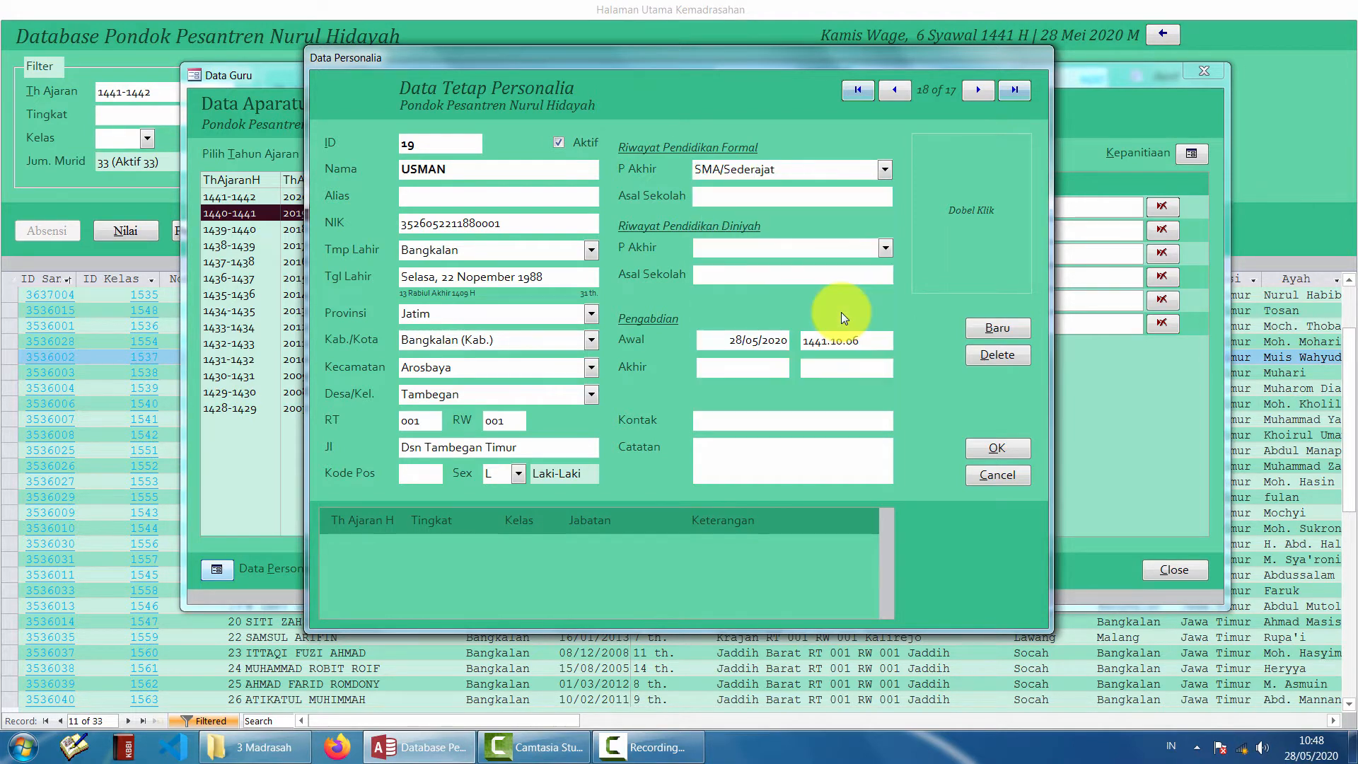
key(Tab)
key(alt+Down)
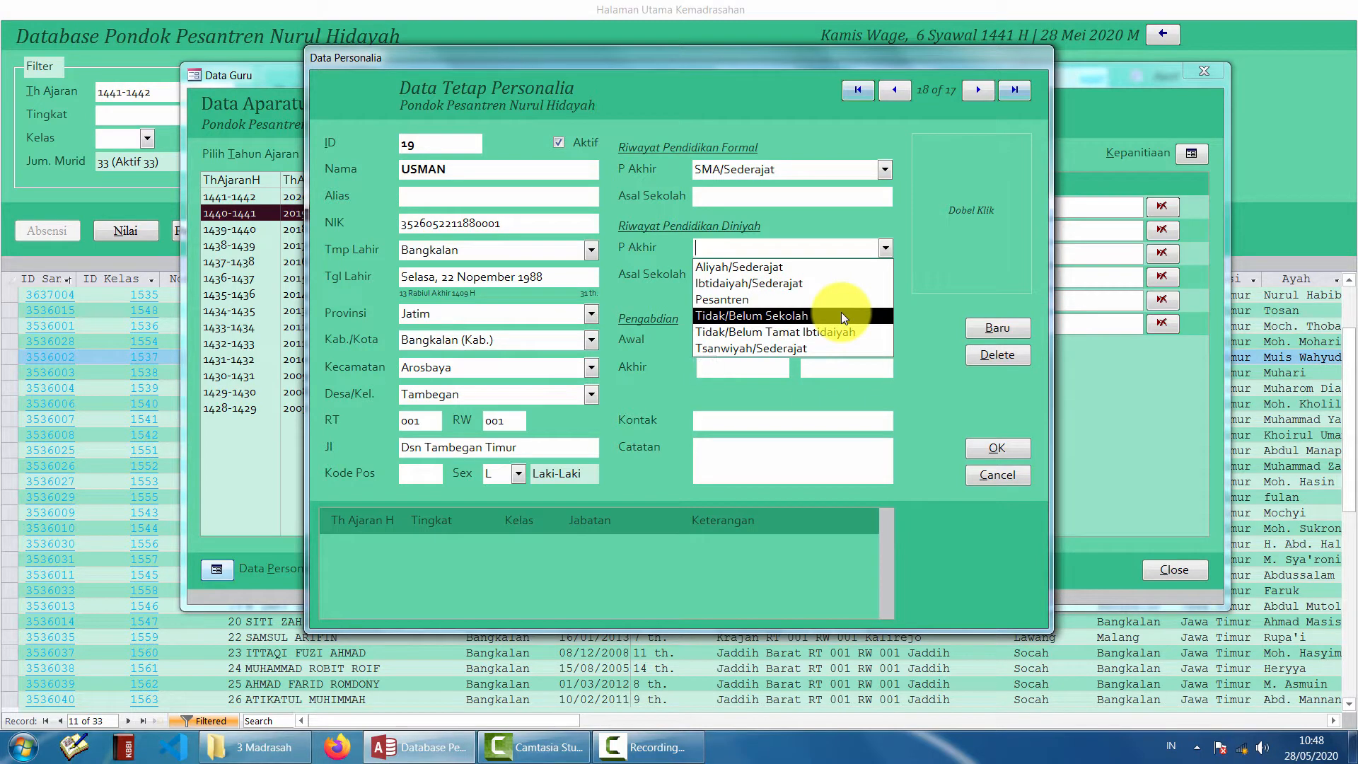
key(Down)
key(Down)
key(Down)
key(Tab)
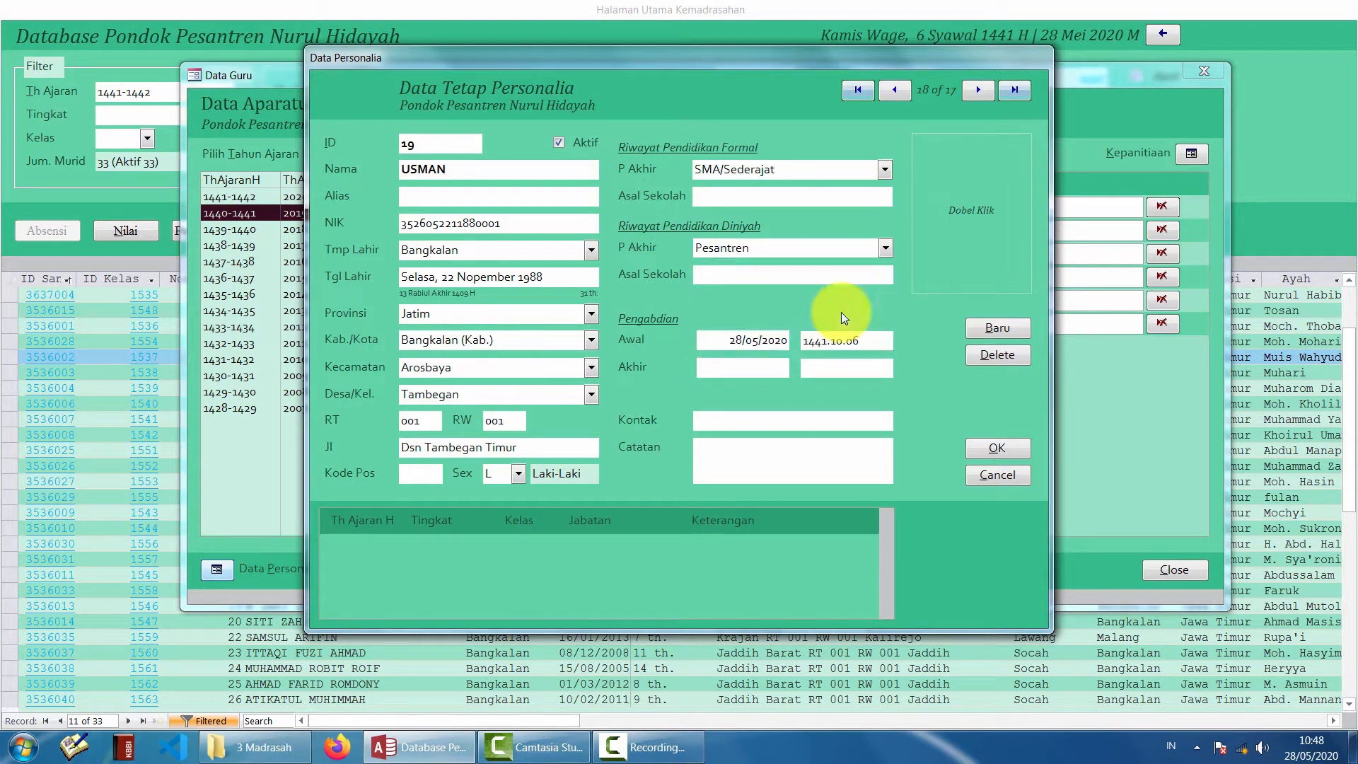
text(Pondok Pesantren Sidogiri)
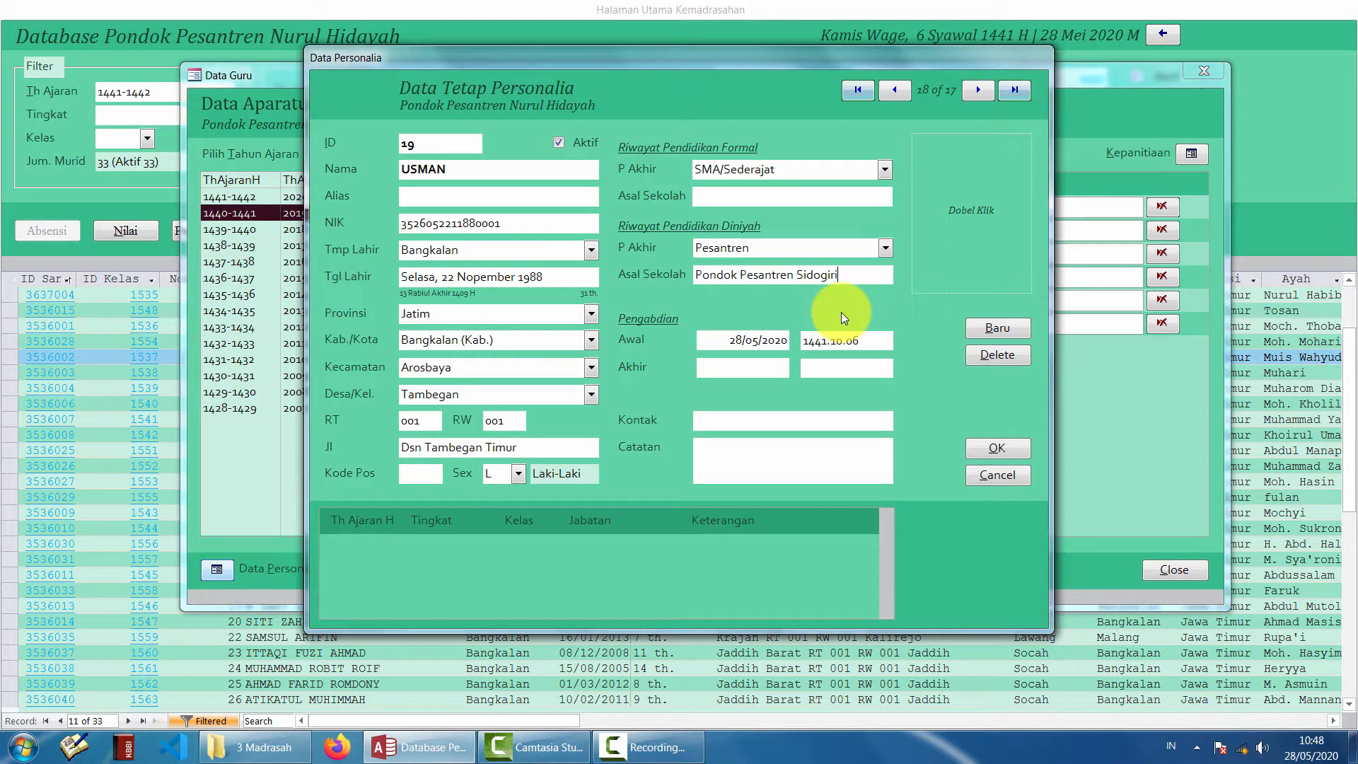
key(Tab)
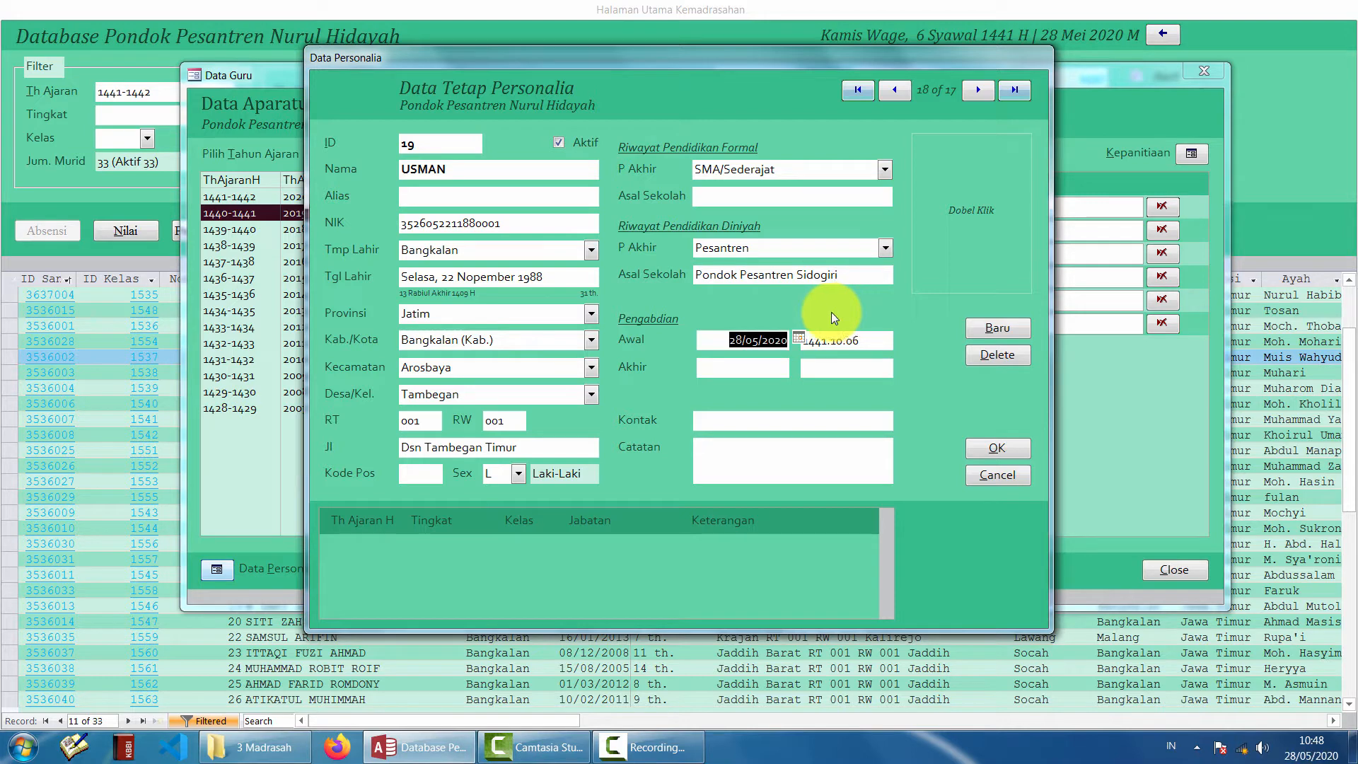
click(799, 337)
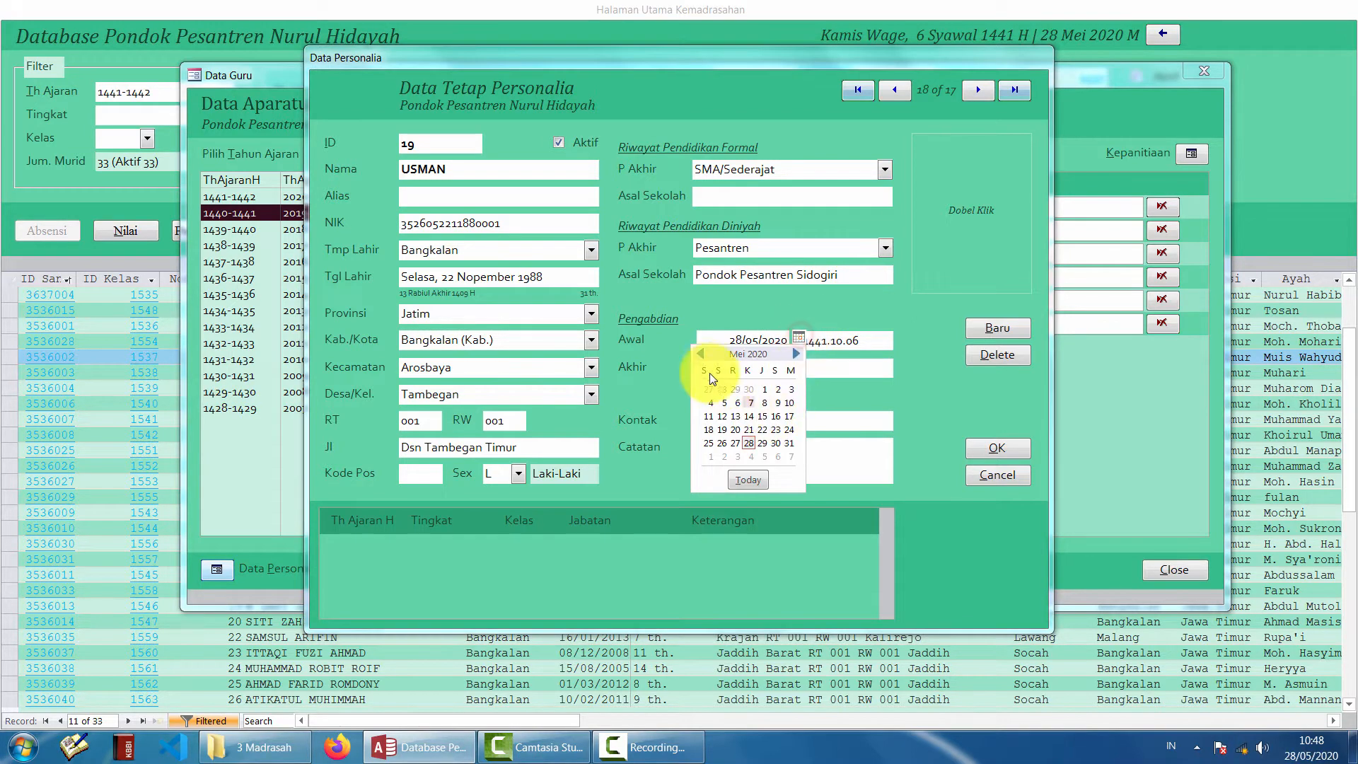
click(700, 354)
click(700, 354)
click(700, 353)
click(700, 354)
click(700, 353)
click(700, 354)
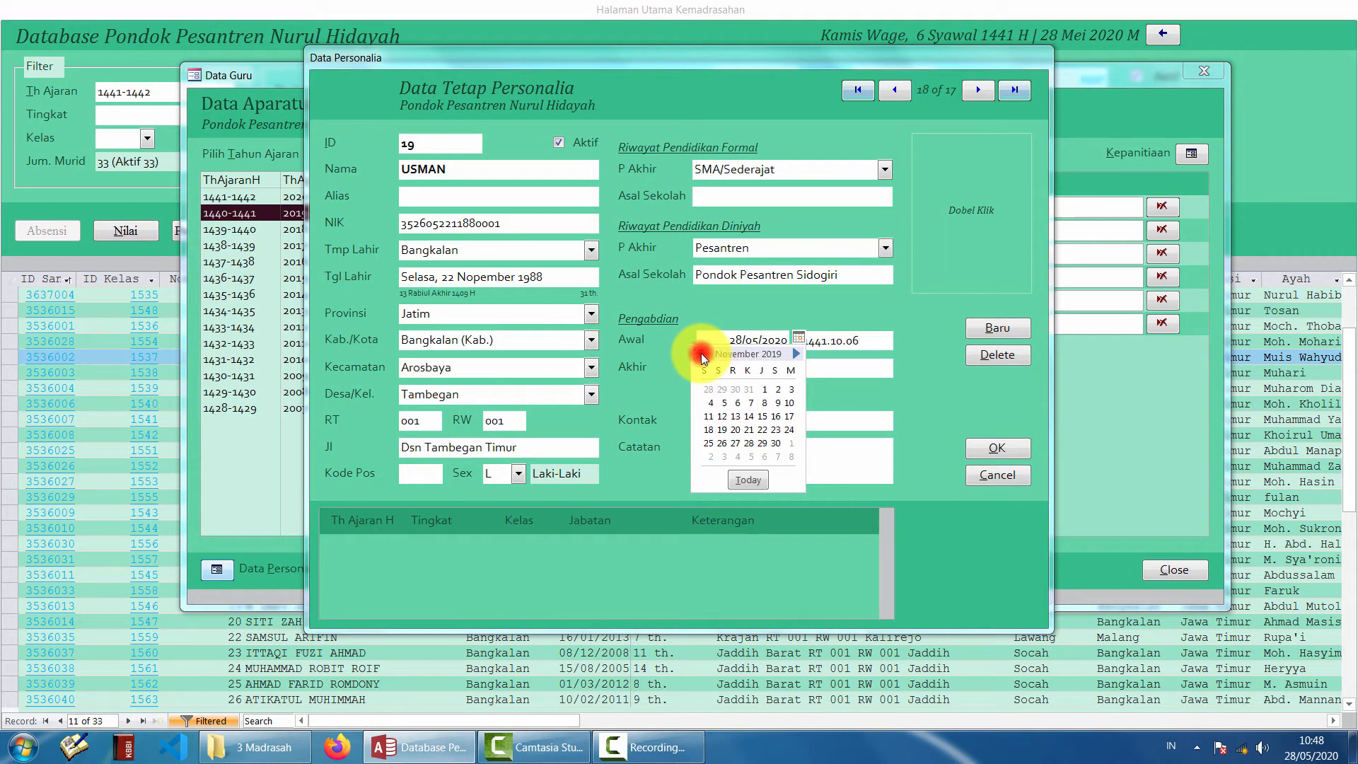
click(701, 354)
click(702, 342)
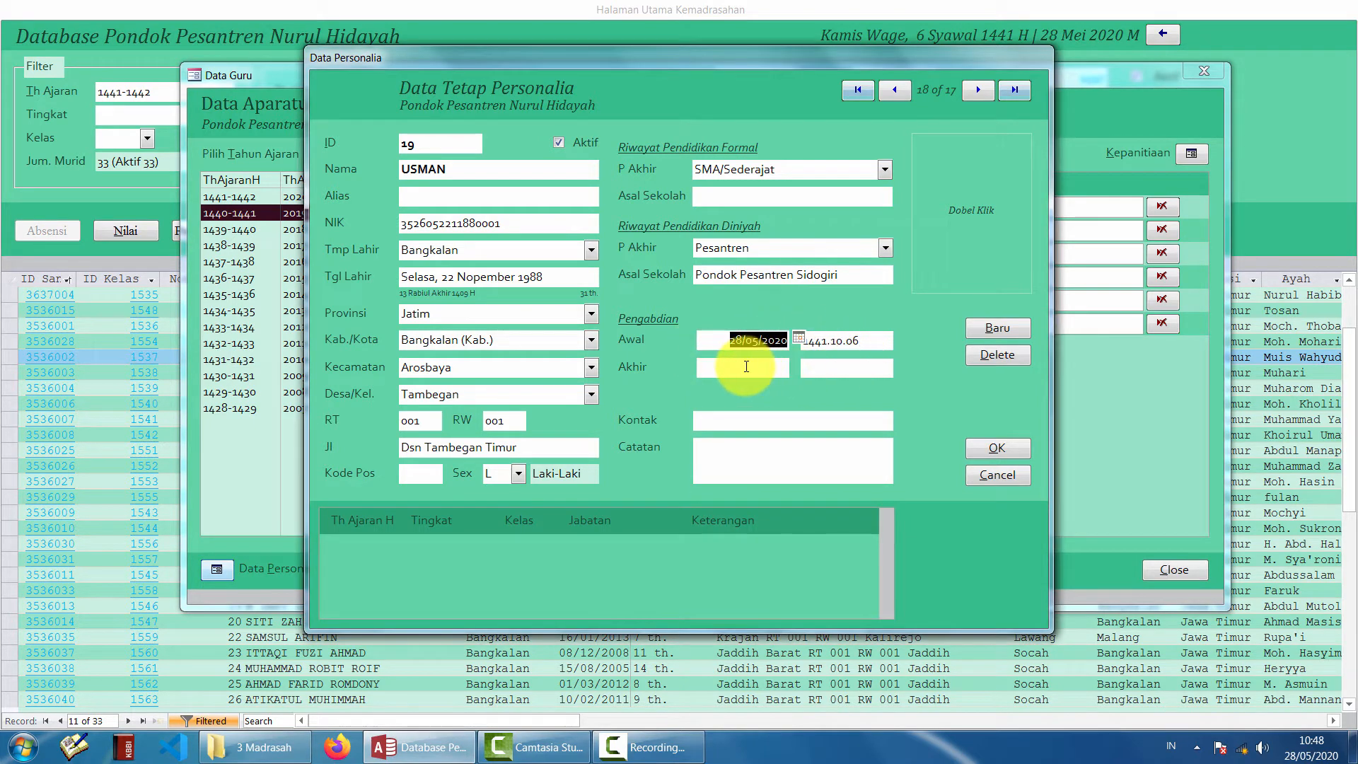
click(745, 366)
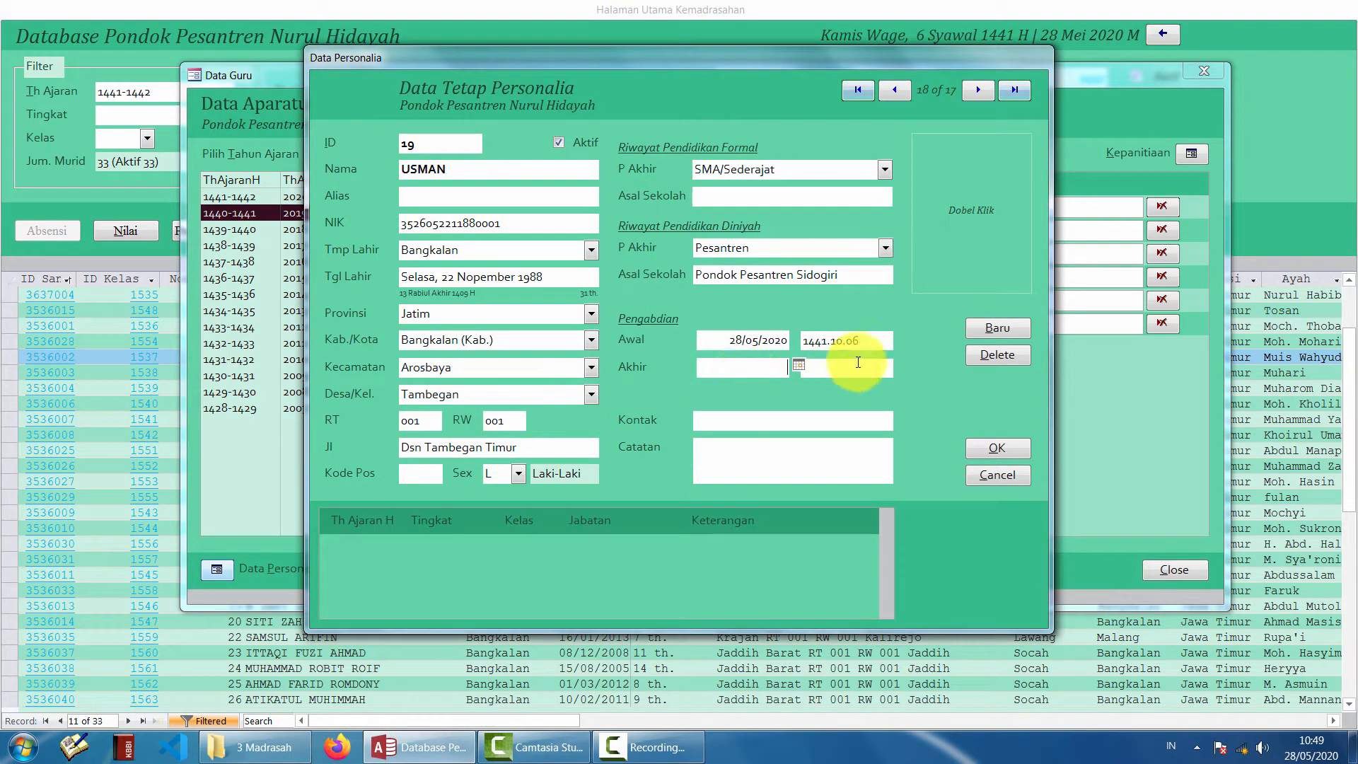
click(858, 362)
click(715, 367)
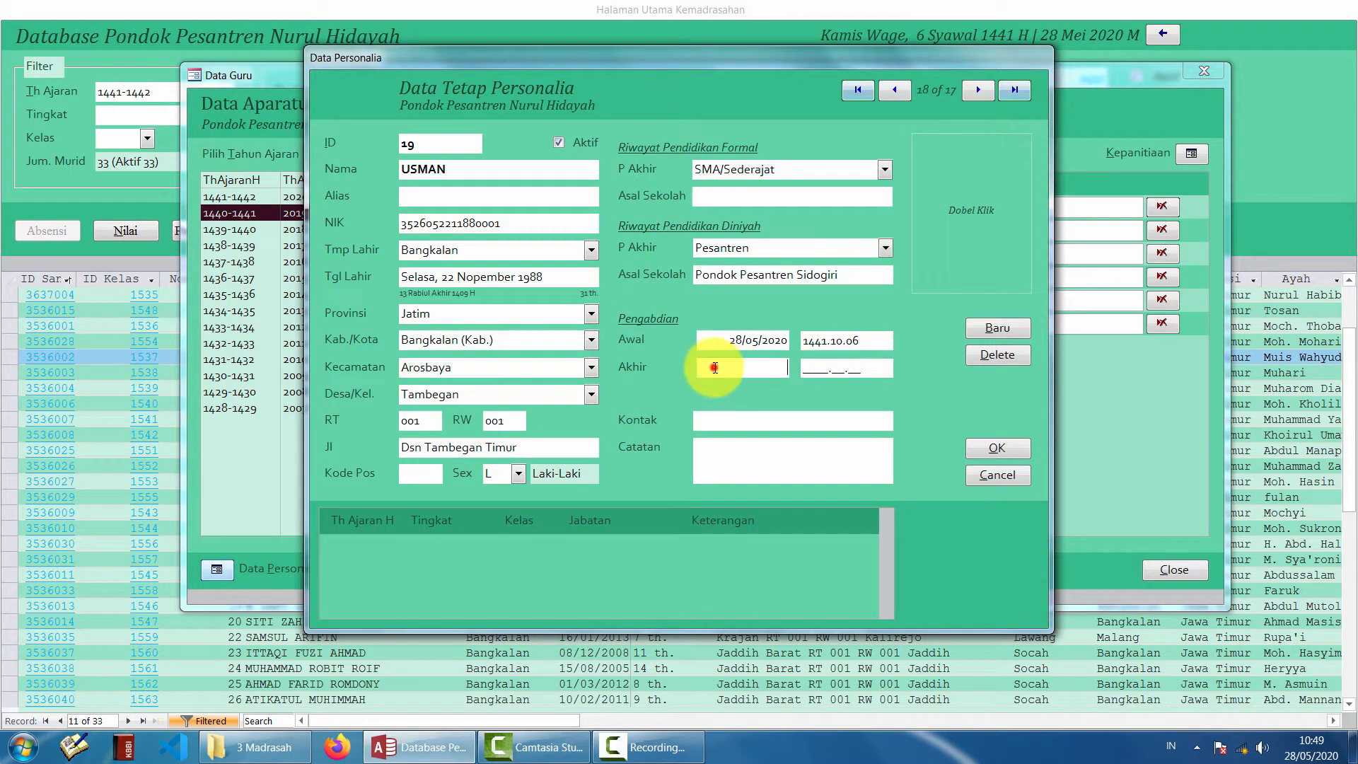
click(752, 463)
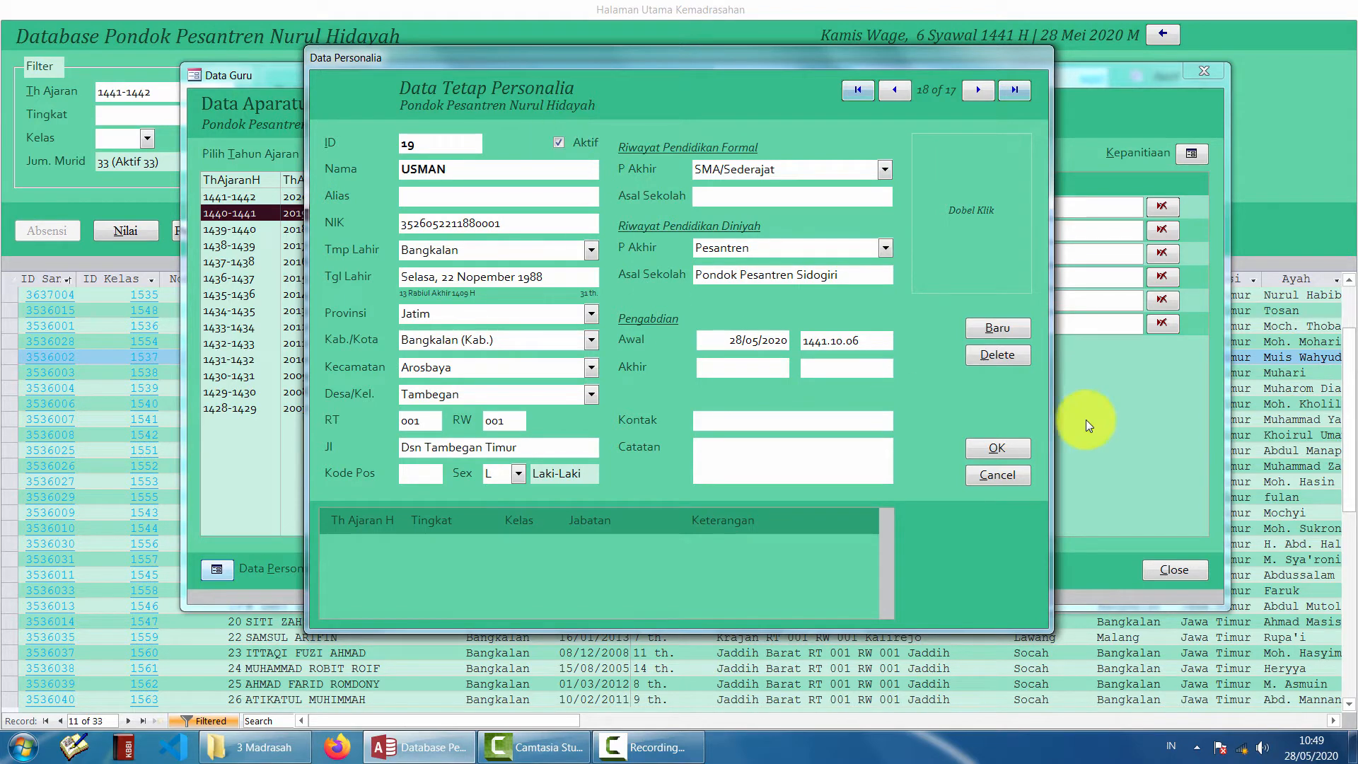
- Save the new personnel record and fill a Wali Kelas row with Tsanawiyah, class 2
click(1002, 448)
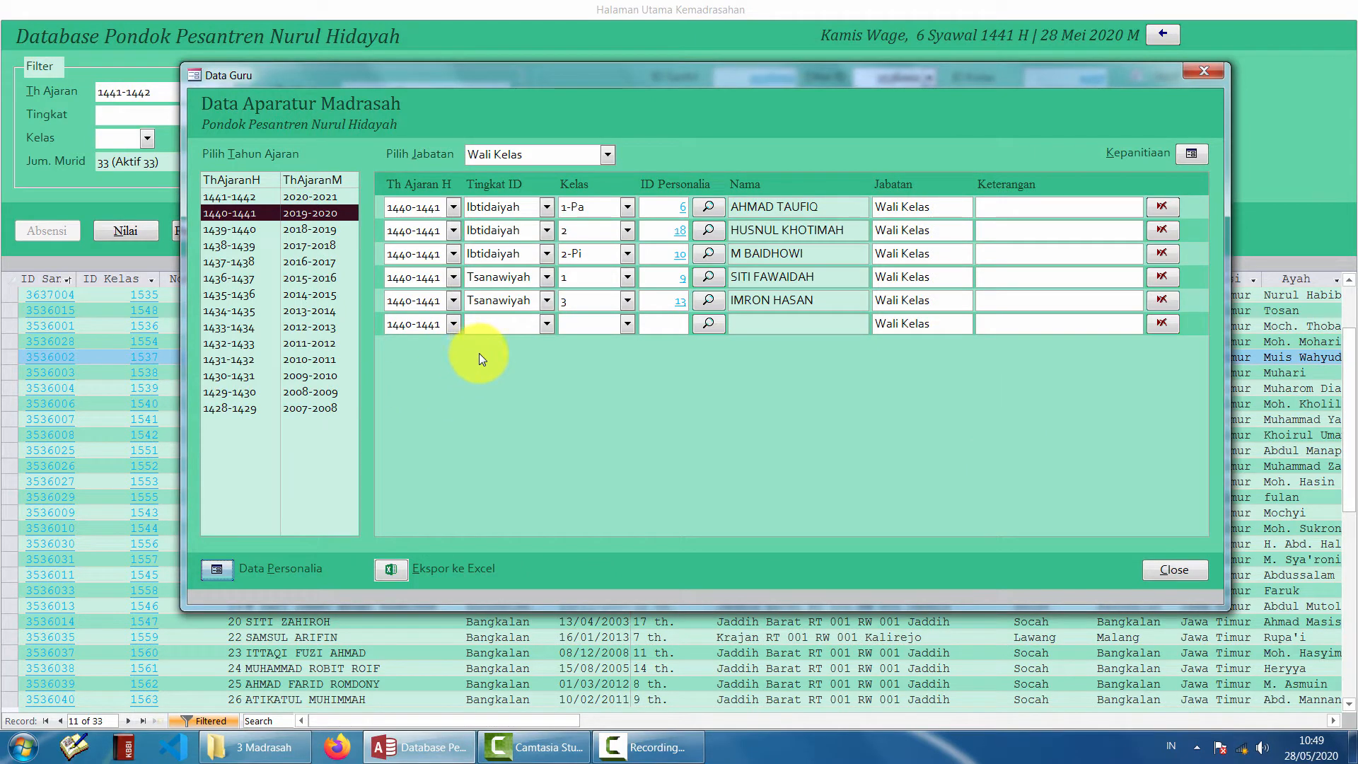
drag(721, 75, 782, 121)
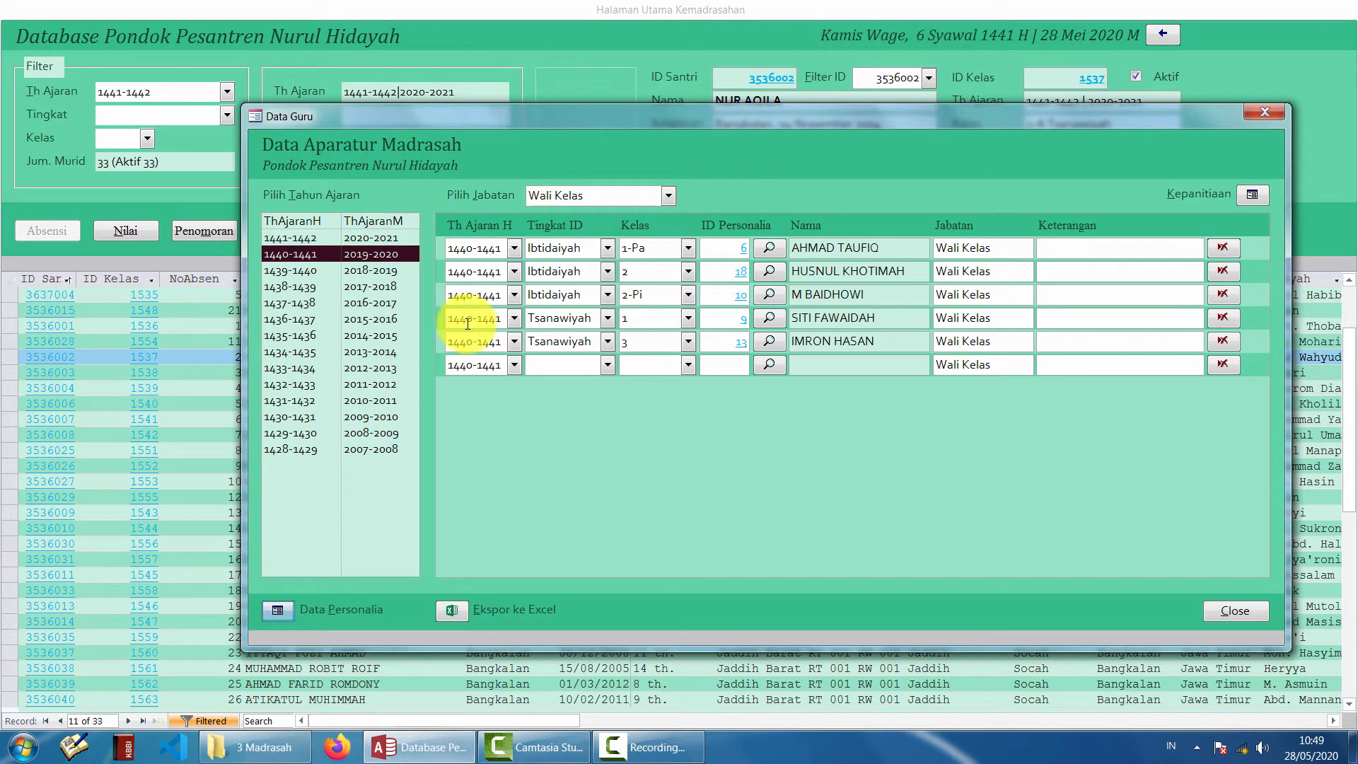
click(668, 195)
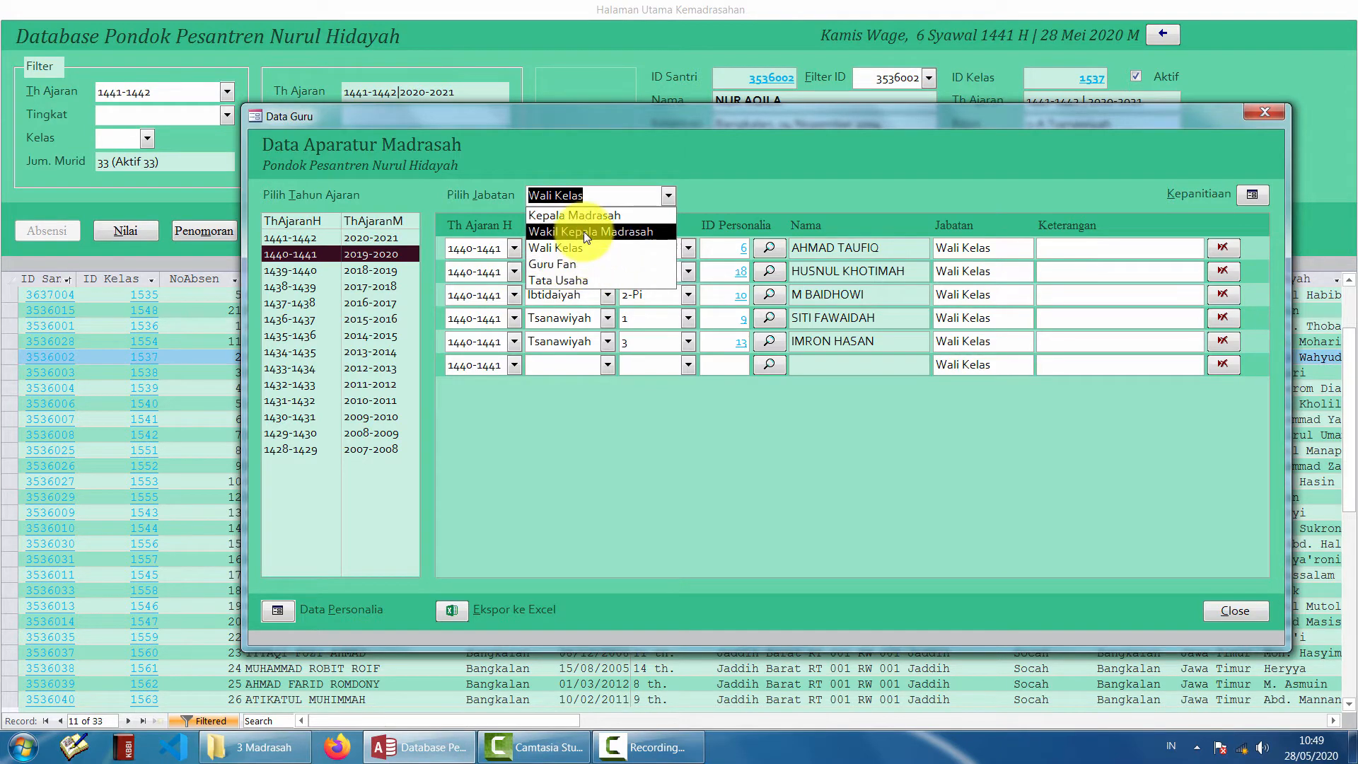
click(592, 249)
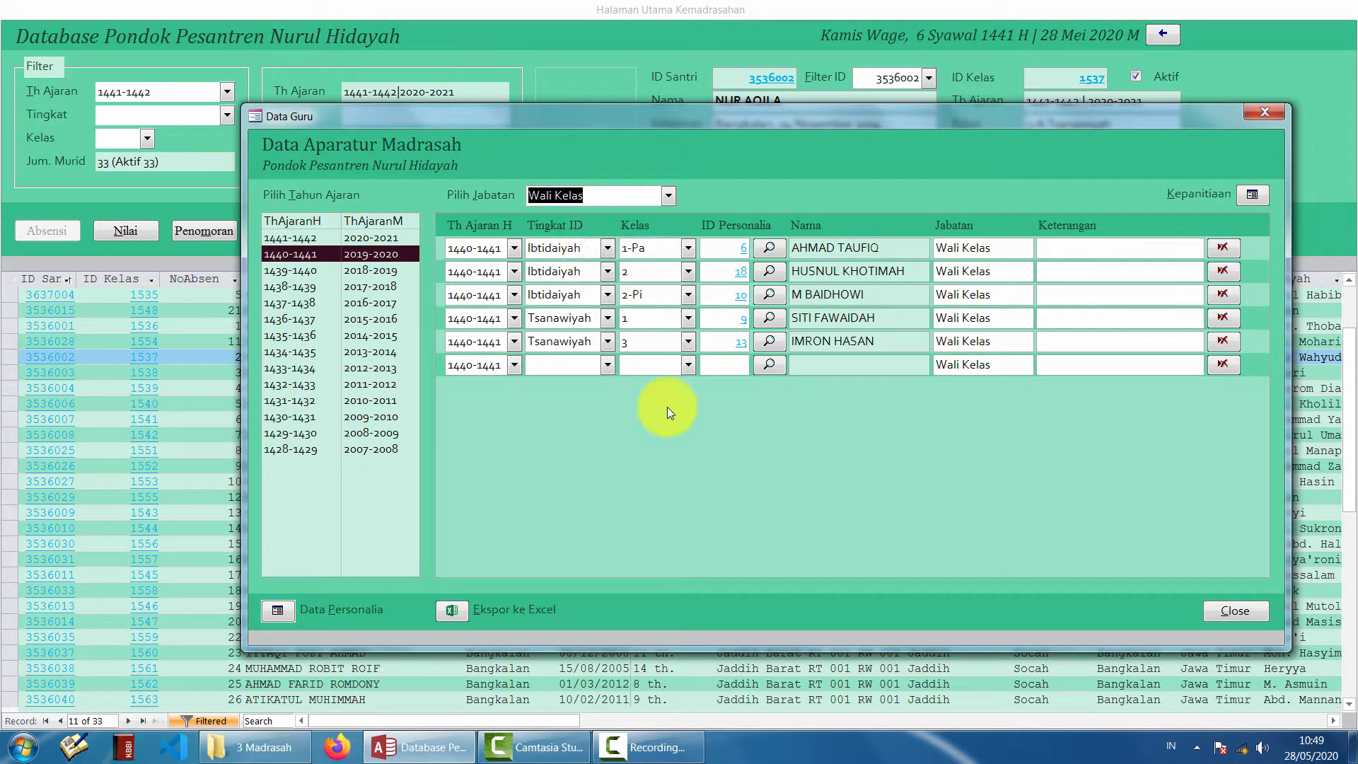
click(565, 365)
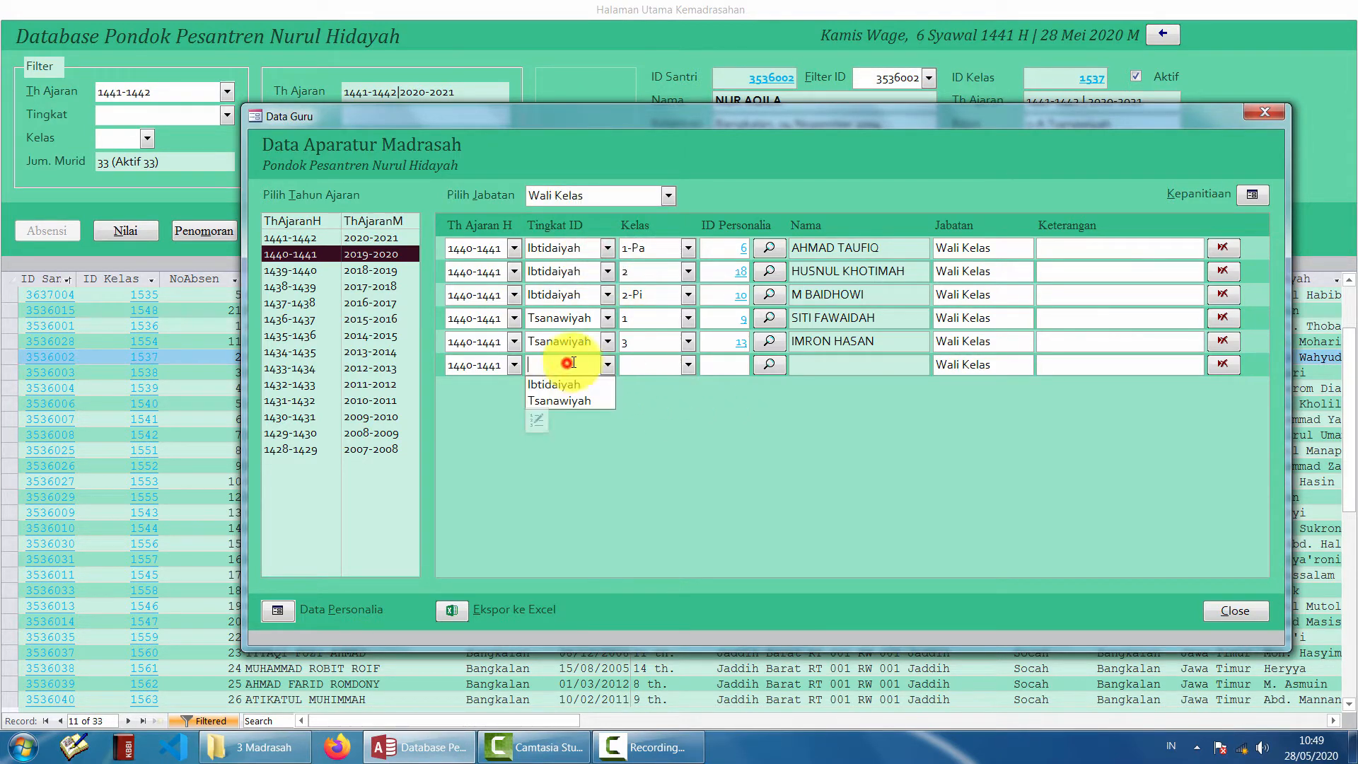
click(583, 400)
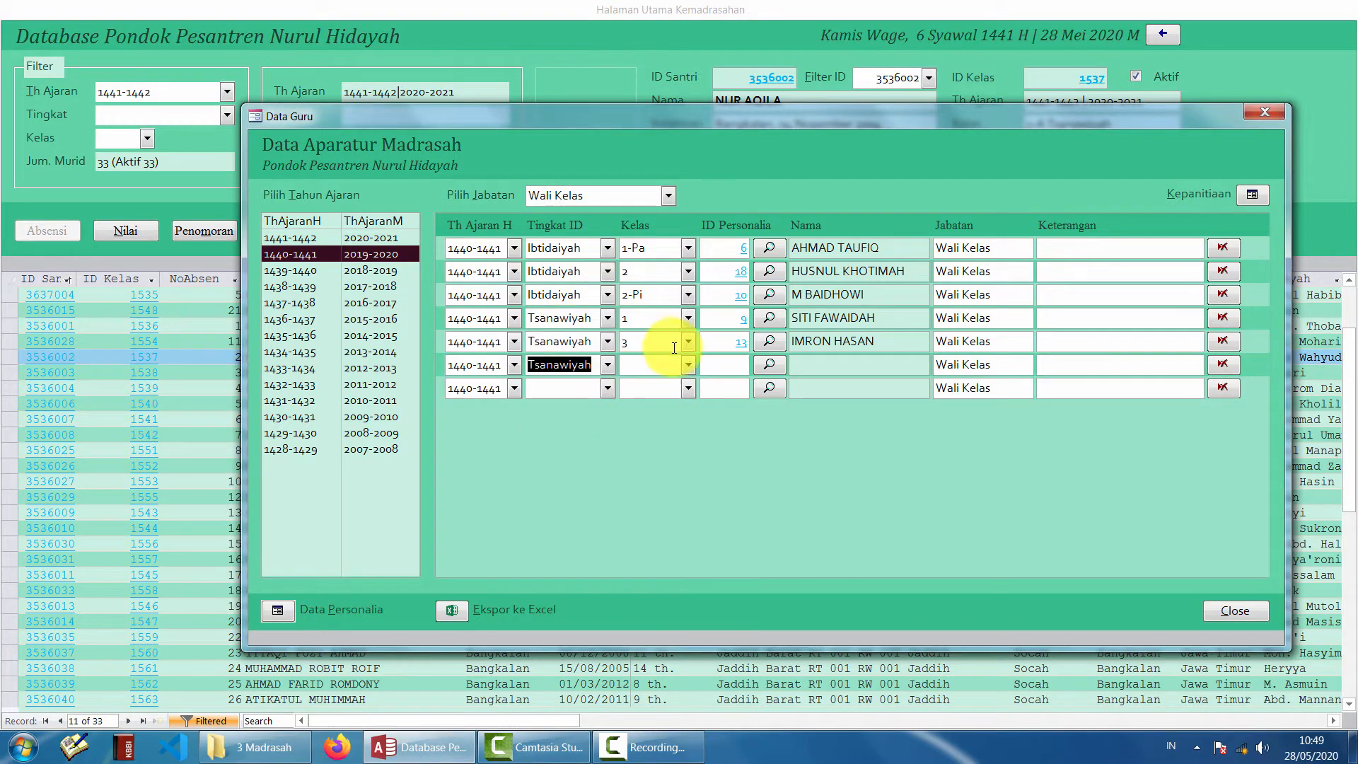
click(690, 364)
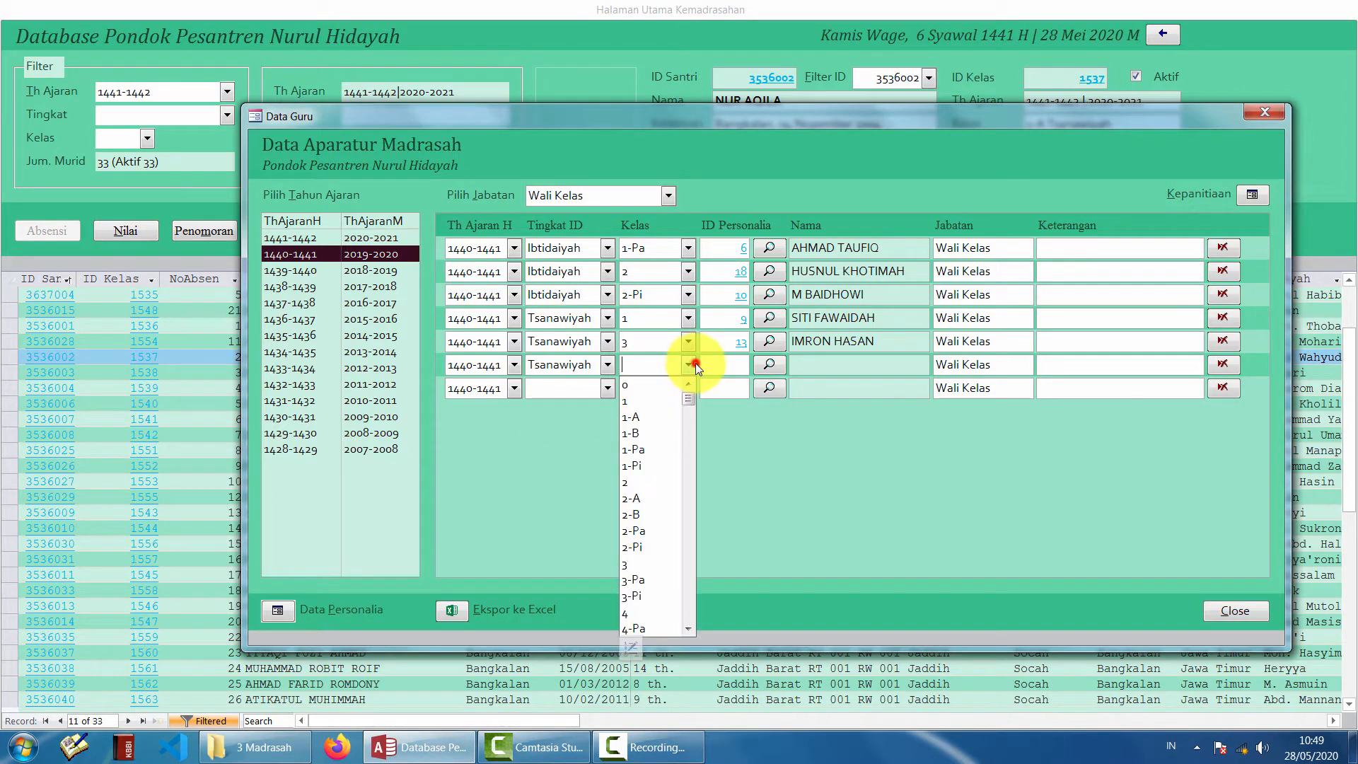
click(645, 480)
- Assign staff ID 19 to that row and close the staff roles window
click(763, 362)
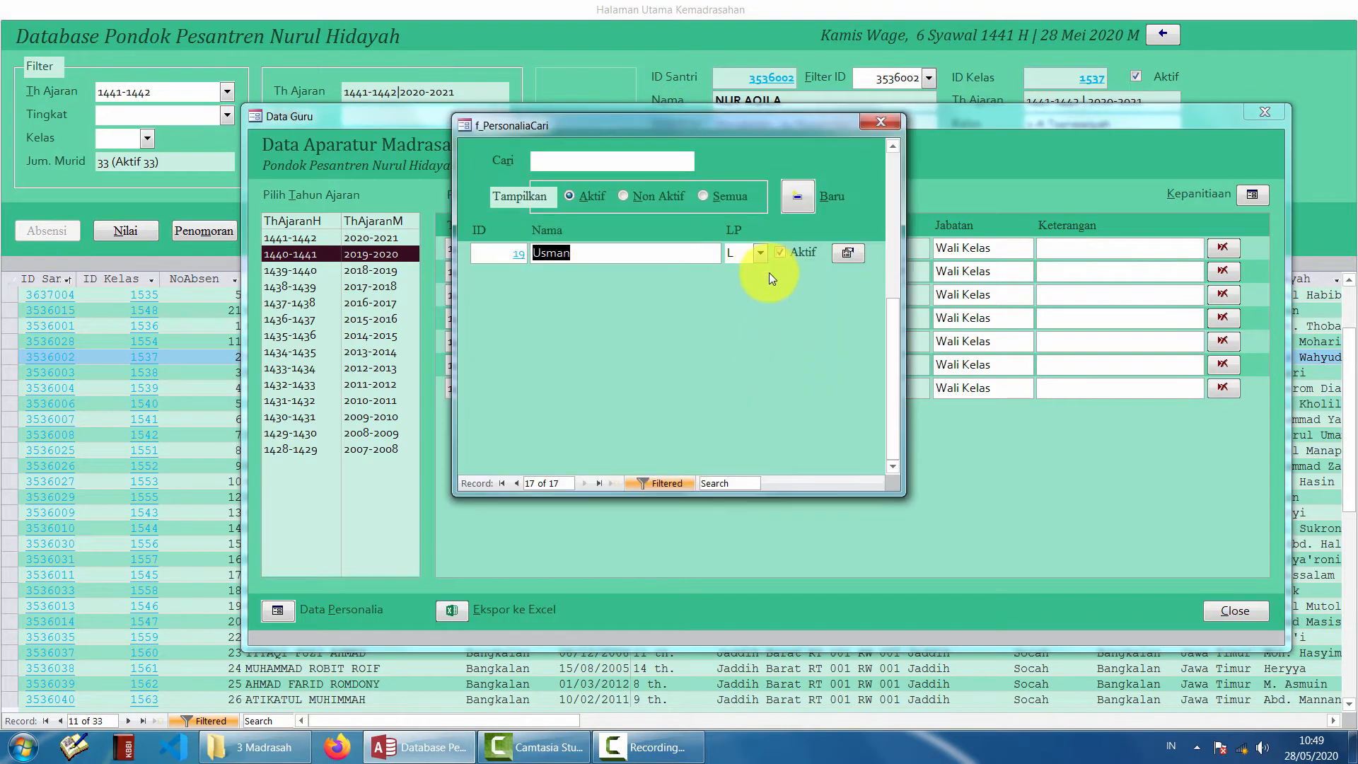
scroll(750, 315, up, 11)
scroll(748, 322, down, 4)
scroll(736, 335, up, 1)
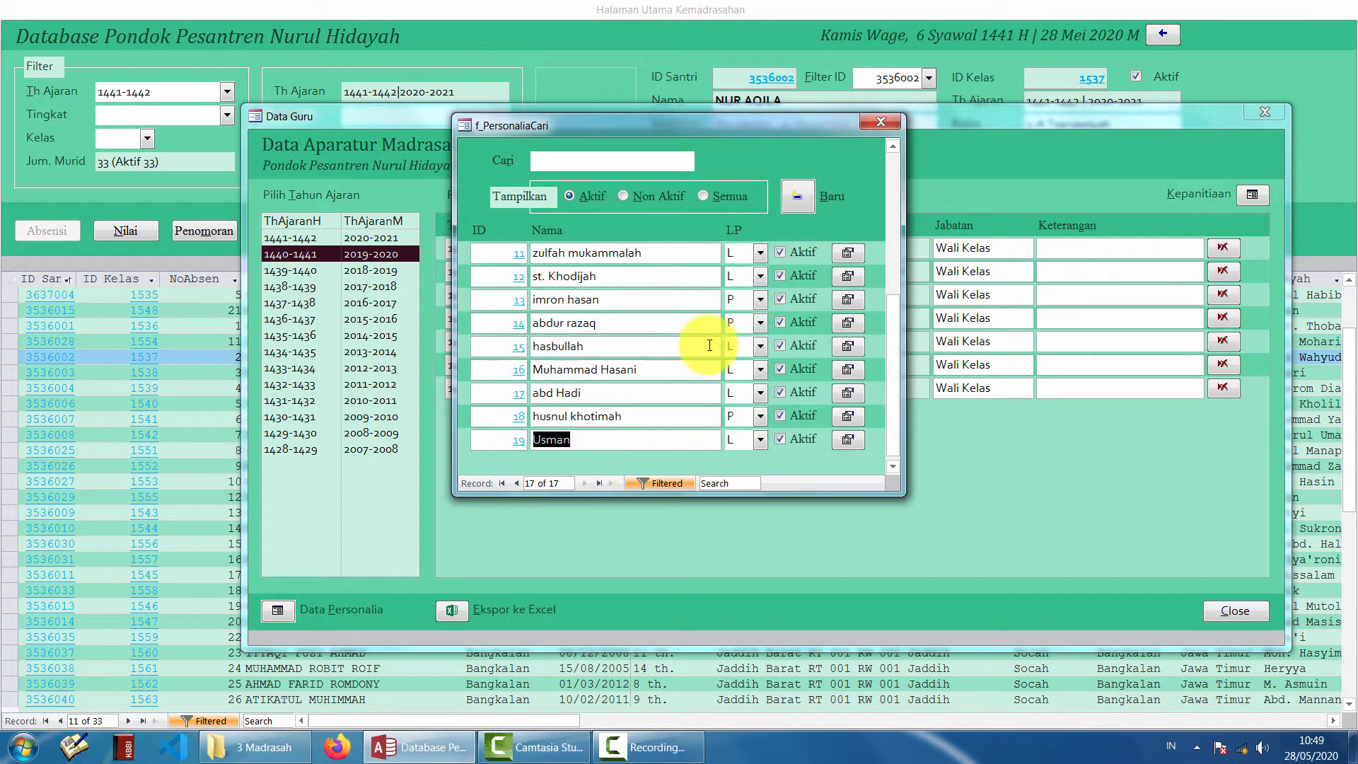
scroll(704, 349, down, 1)
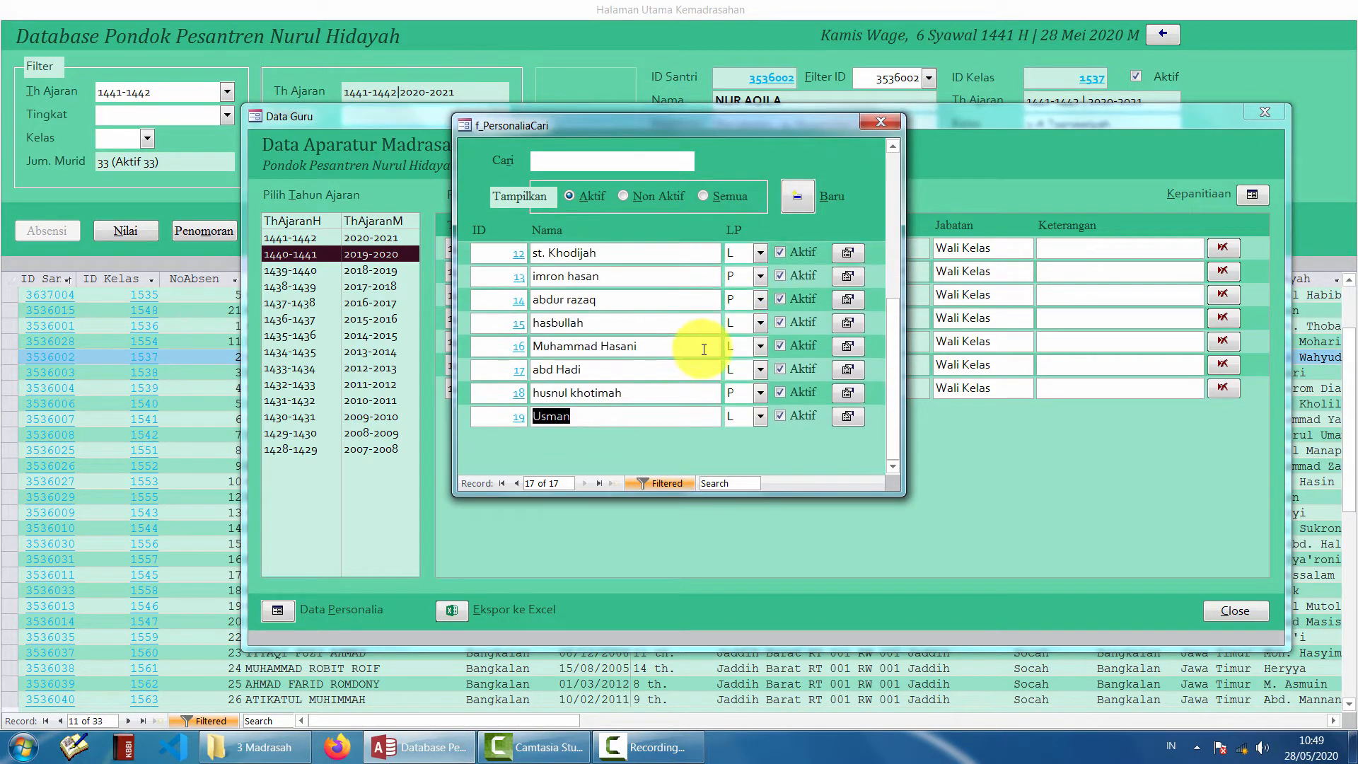
click(848, 416)
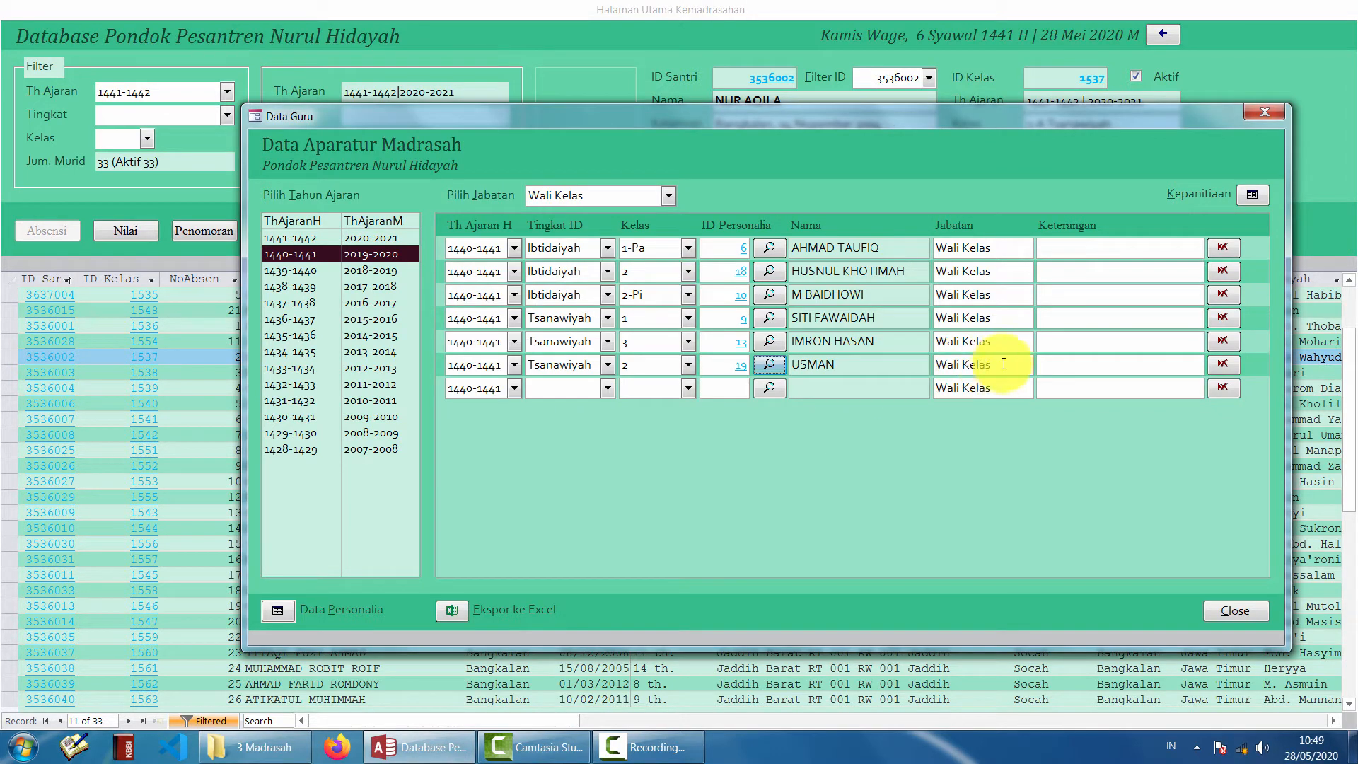
drag(1003, 364, 919, 364)
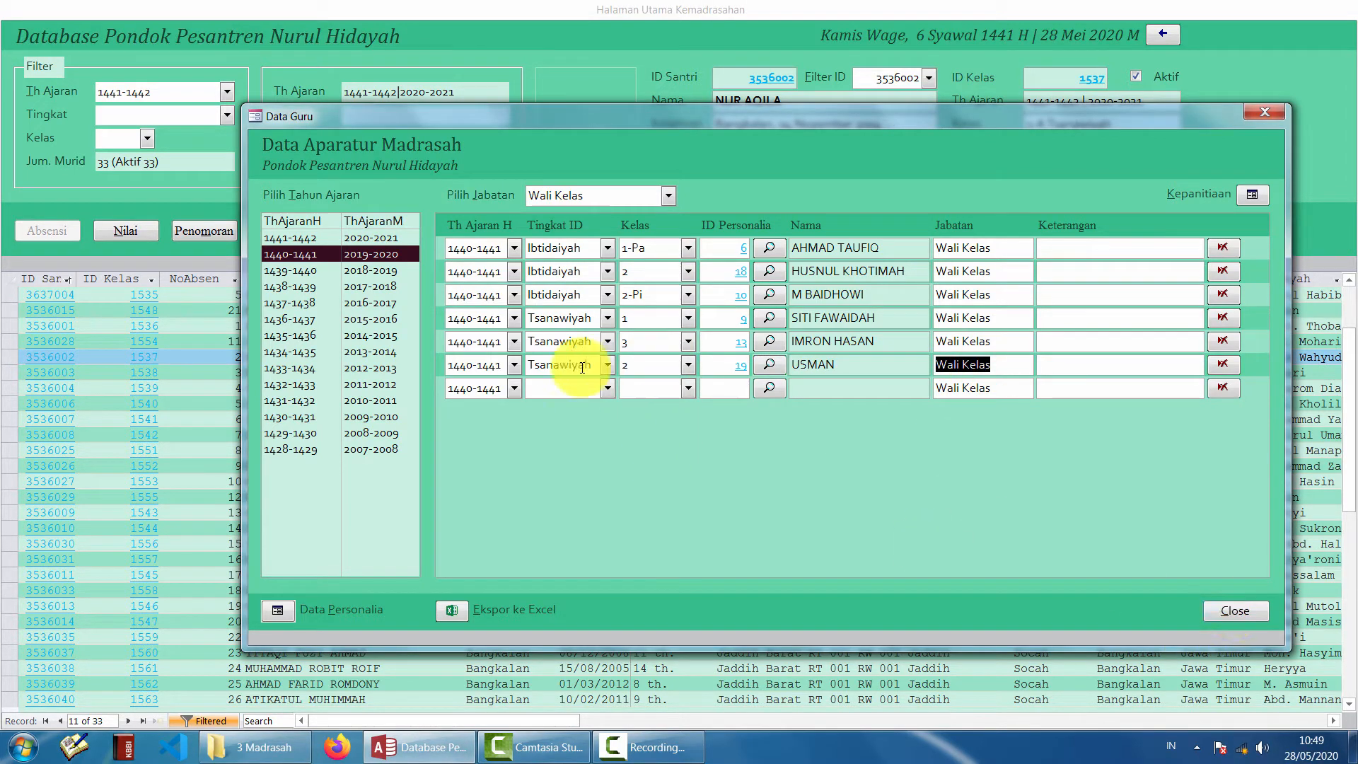
click(1229, 602)
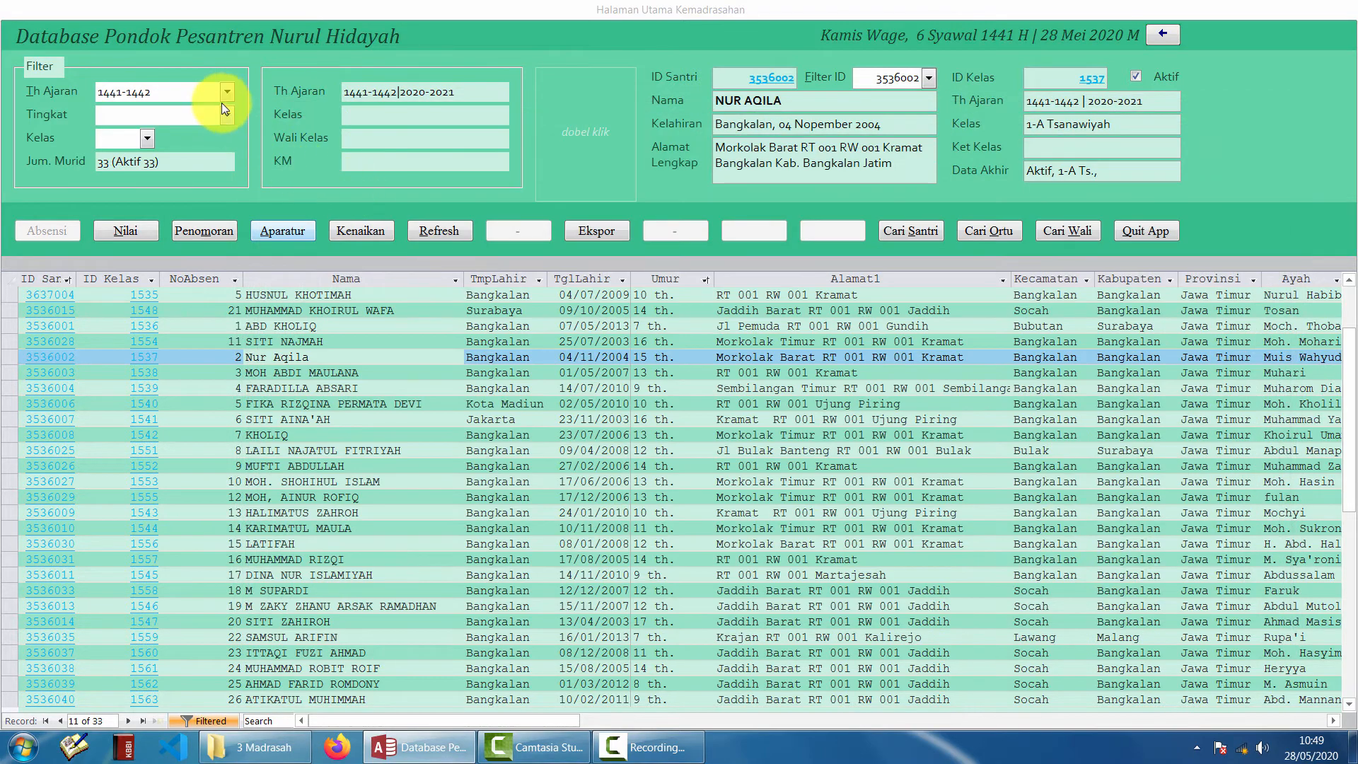
- Filter the students to 1440-1441, Tsanawiyah, class 2, and reopen the Aparatur staff roles window
click(223, 95)
click(193, 128)
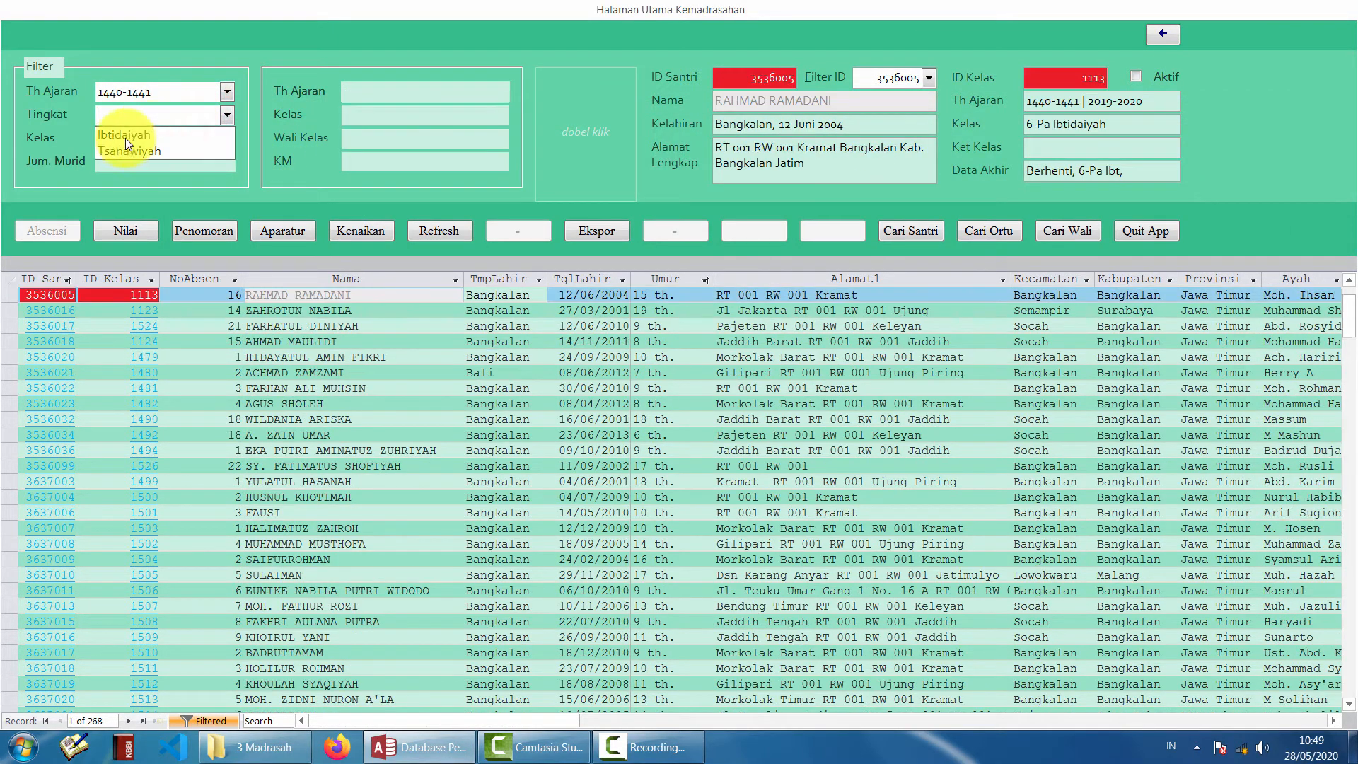
click(151, 154)
click(117, 172)
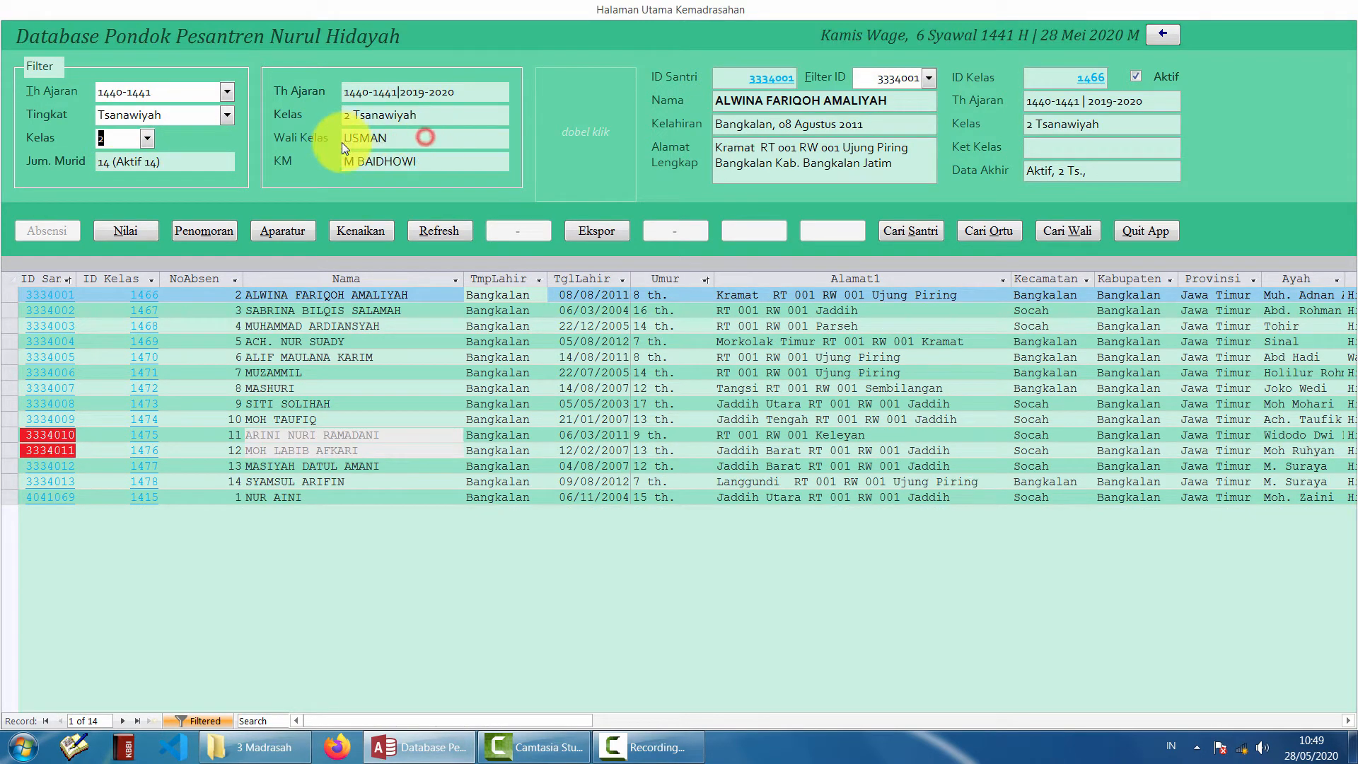
click(289, 233)
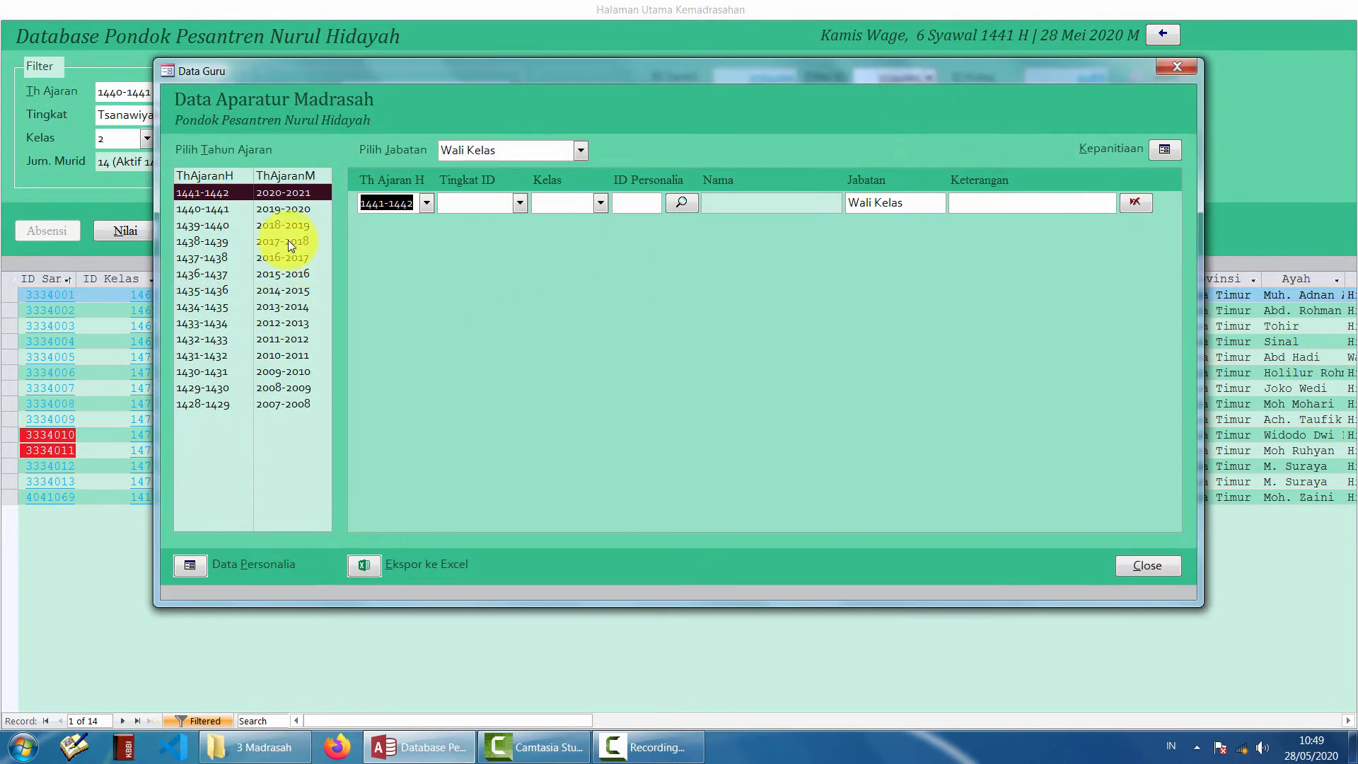
- Toggle between 1441-1442 and 1440-1441, settling on the 1440-1441 Wali Kelas assignments
click(274, 206)
click(286, 193)
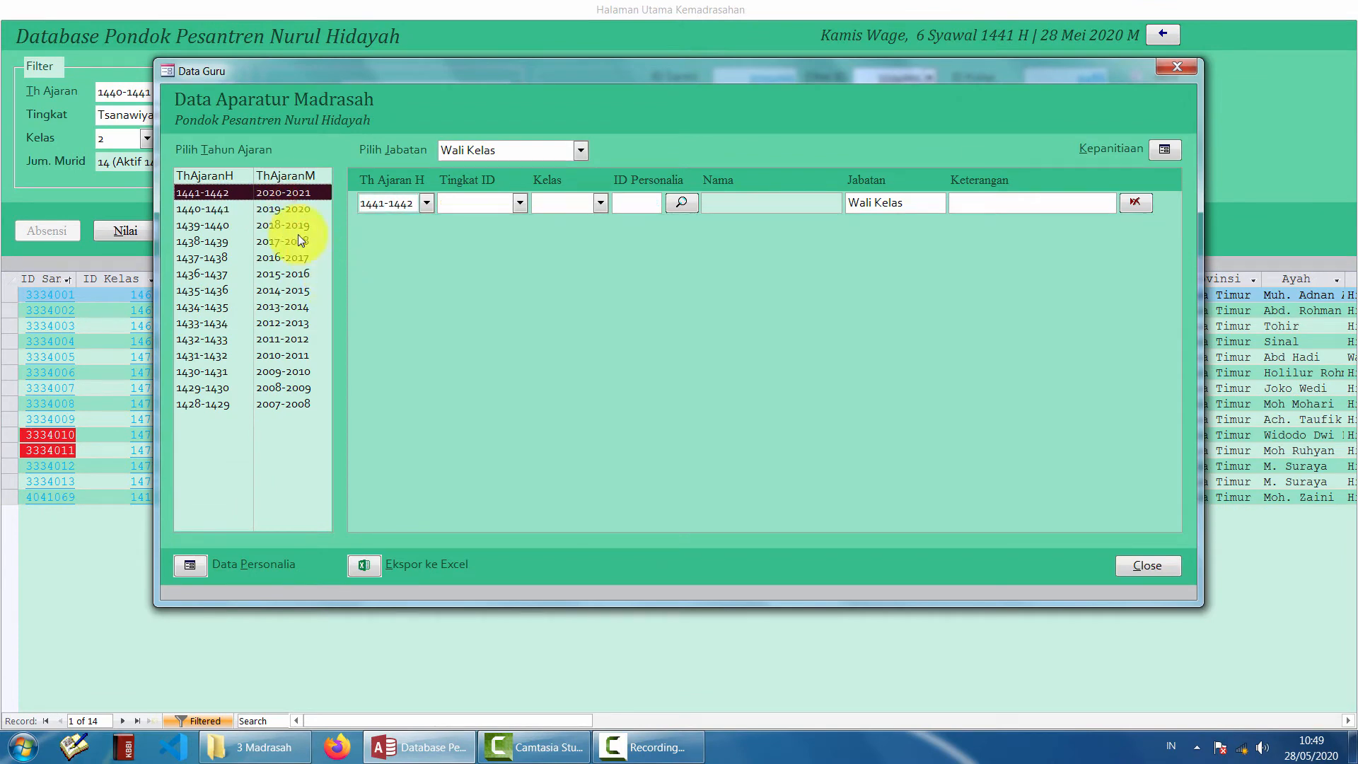
click(296, 208)
click(295, 193)
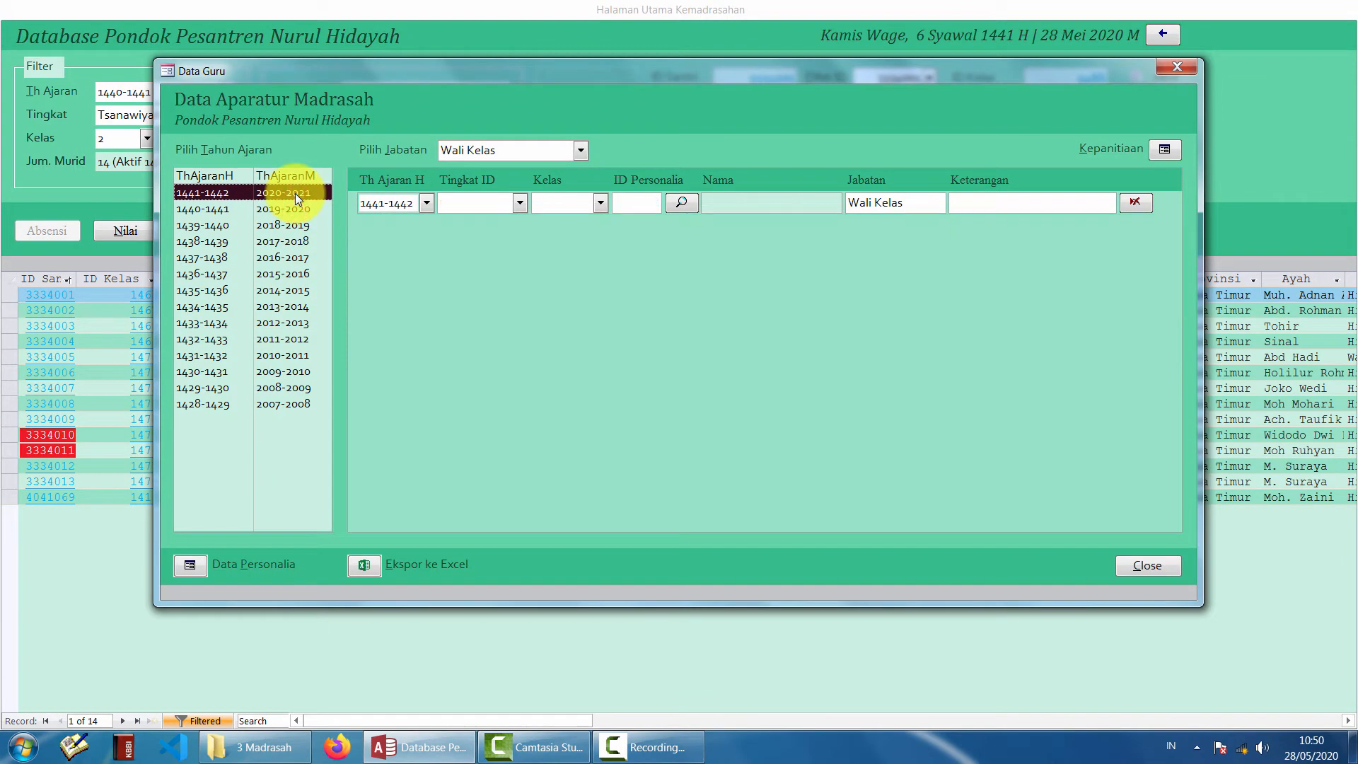
click(290, 210)
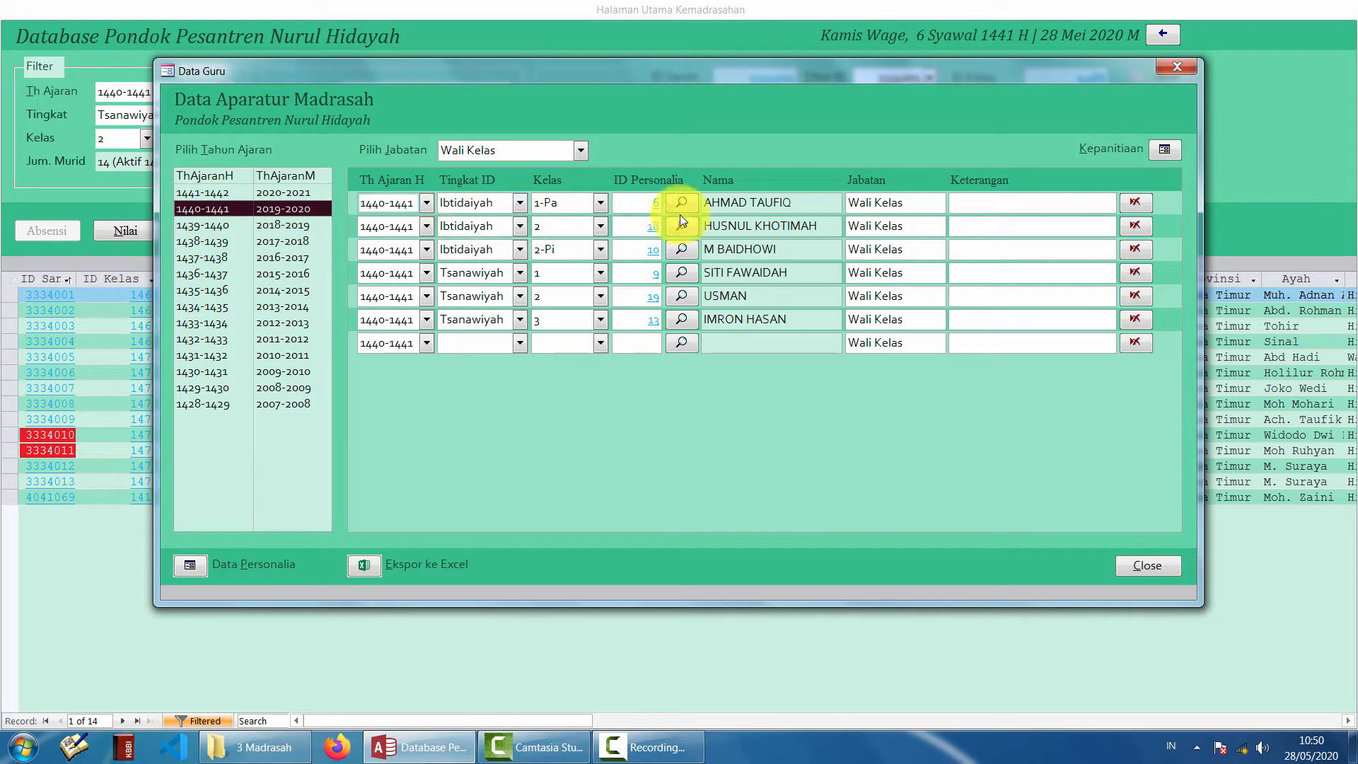
- In Data Personalia, go to record 18 of 18 and verify its 1440-1441 Tsanawiyah class 2 Wali Kelas entry
click(196, 558)
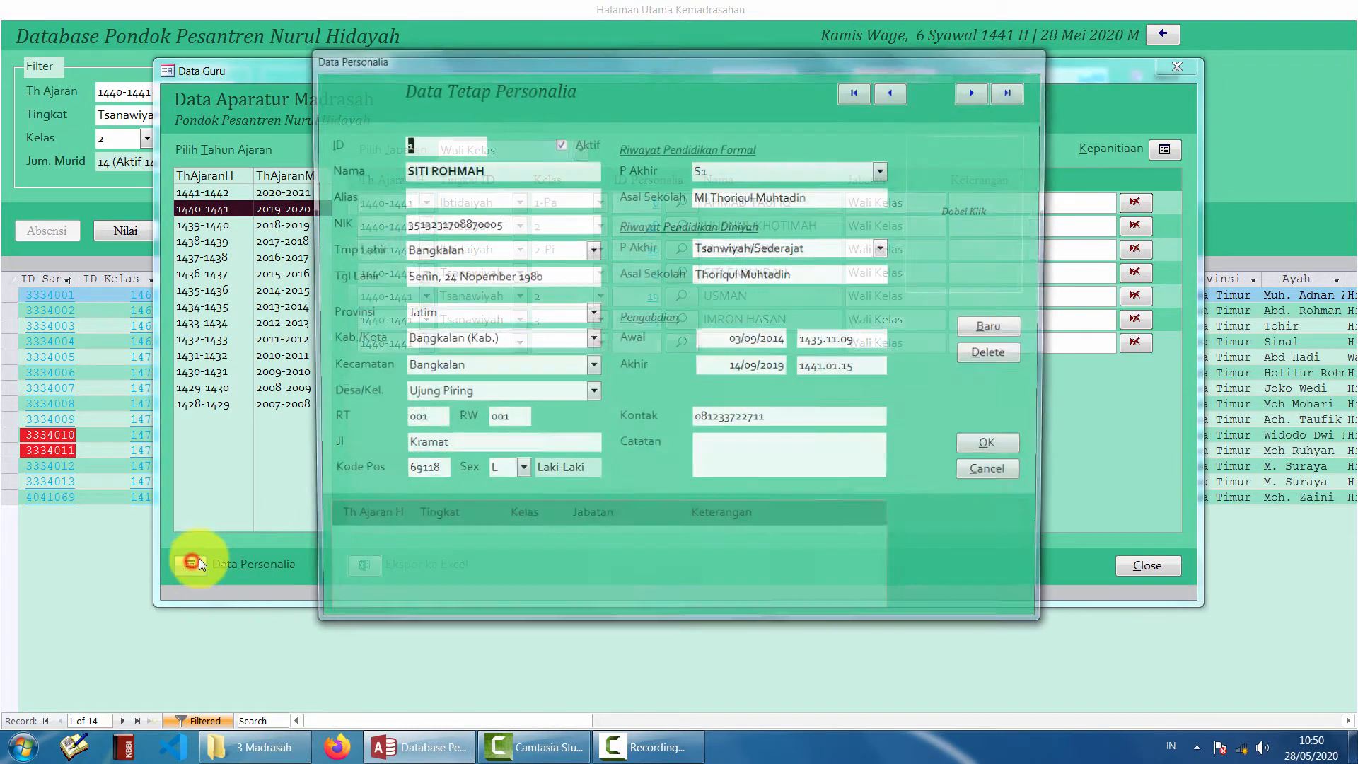
click(974, 94)
click(974, 94)
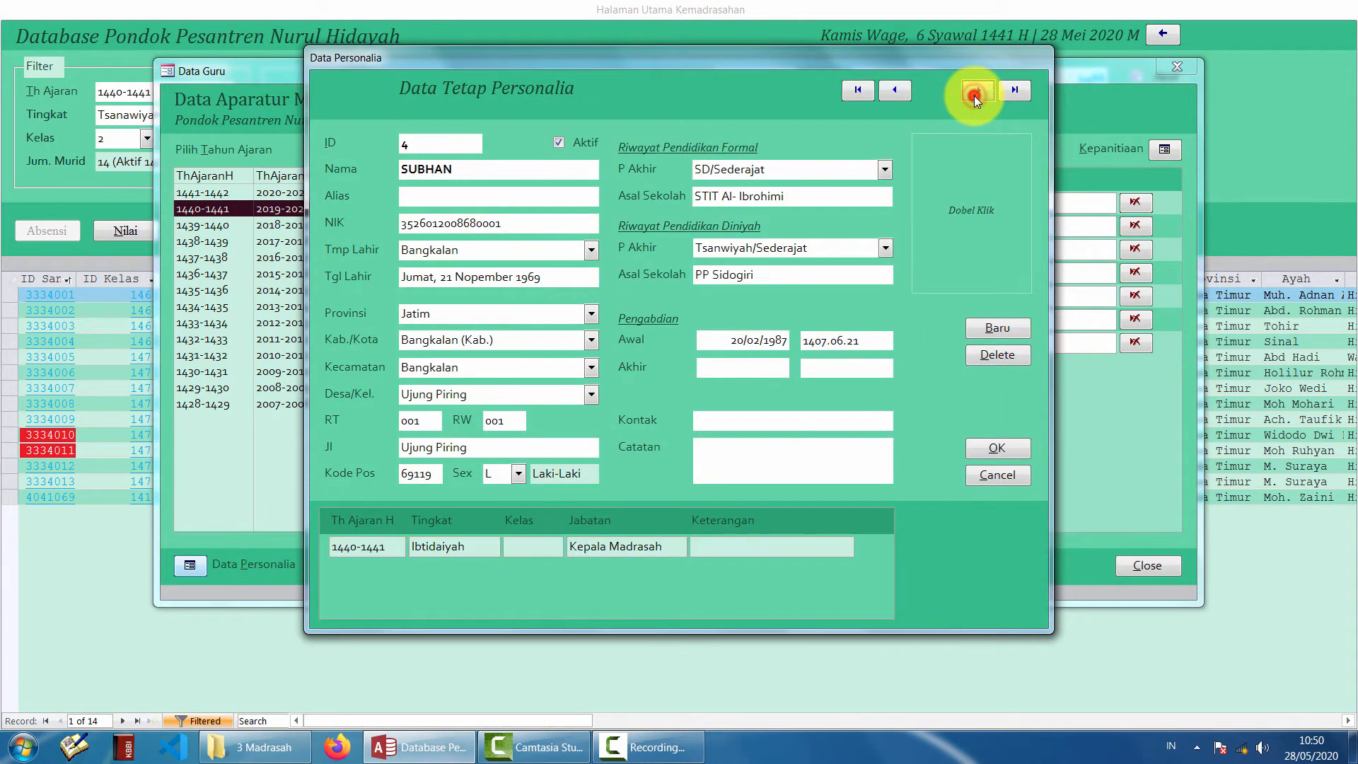
click(973, 94)
click(974, 95)
click(973, 94)
click(974, 94)
click(1019, 92)
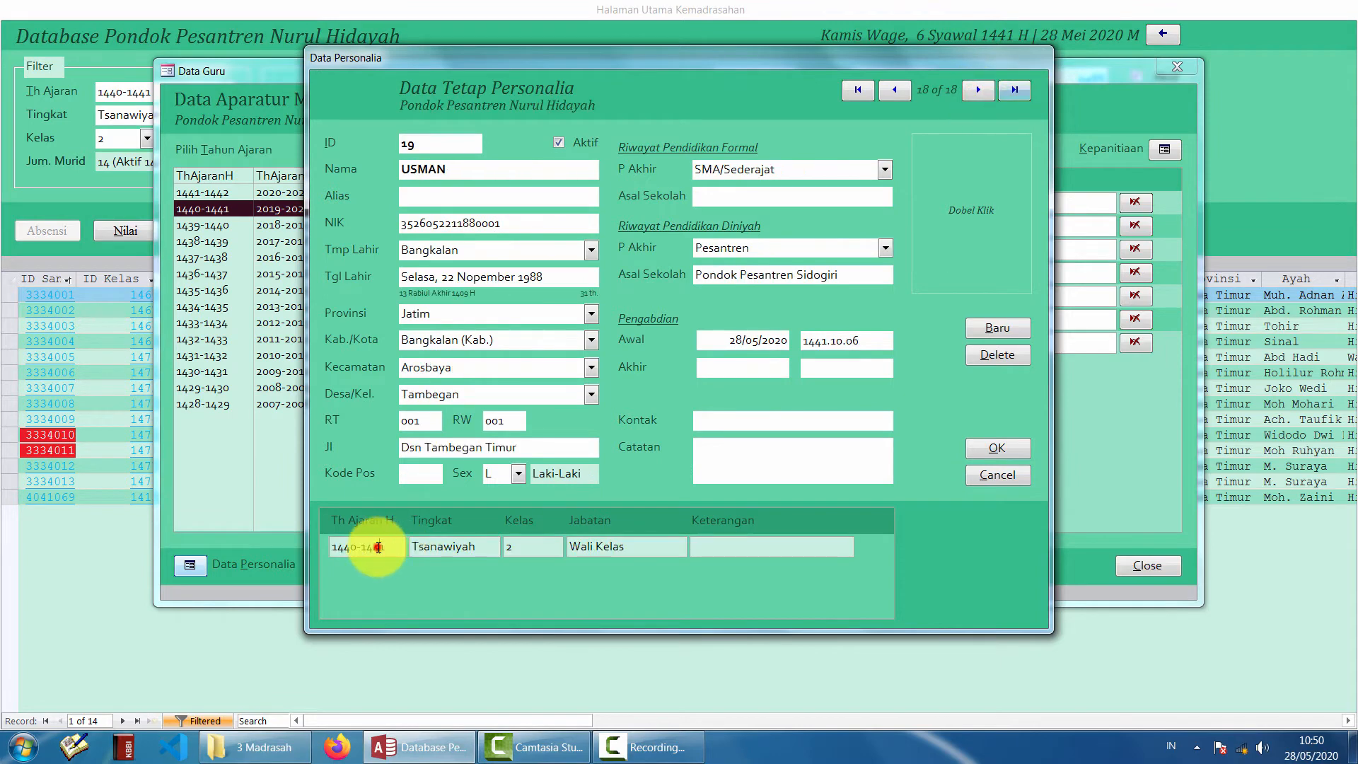
drag(339, 549, 435, 550)
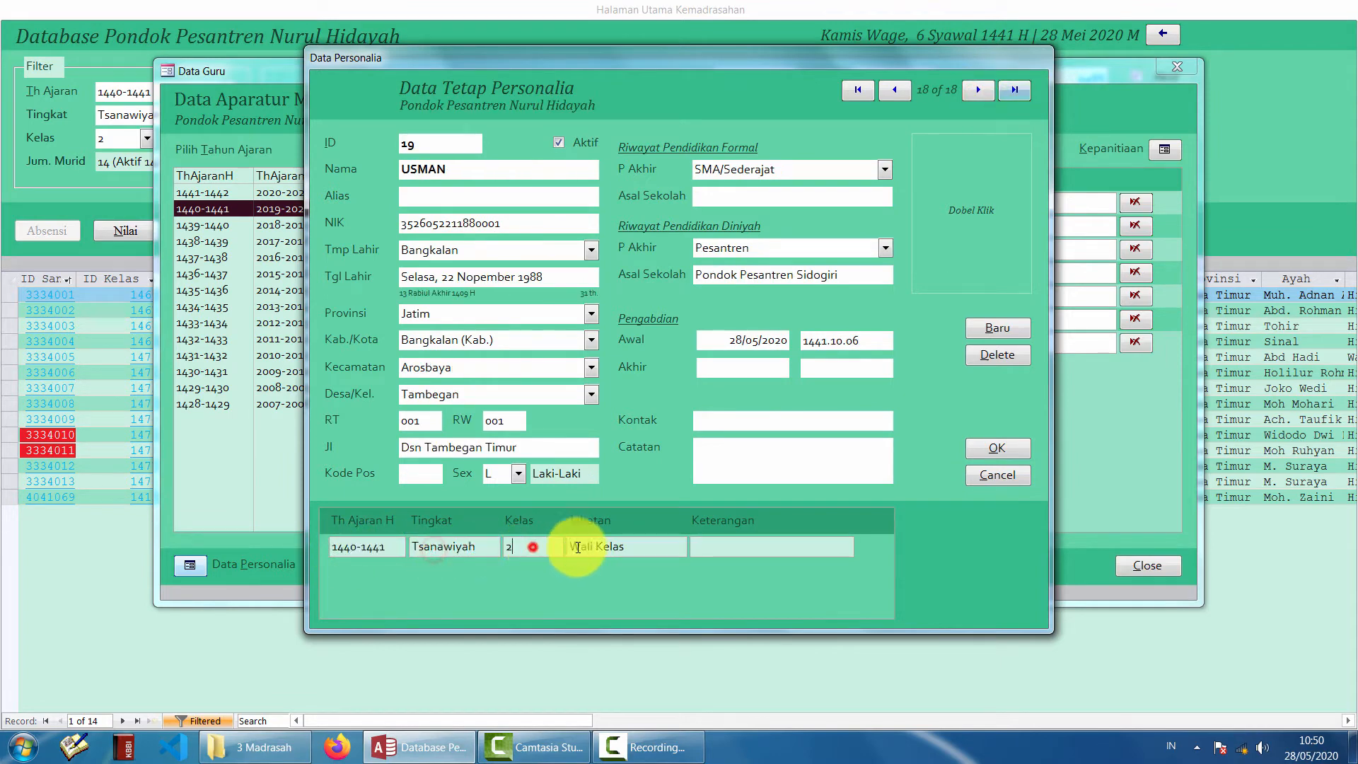
drag(642, 548, 522, 550)
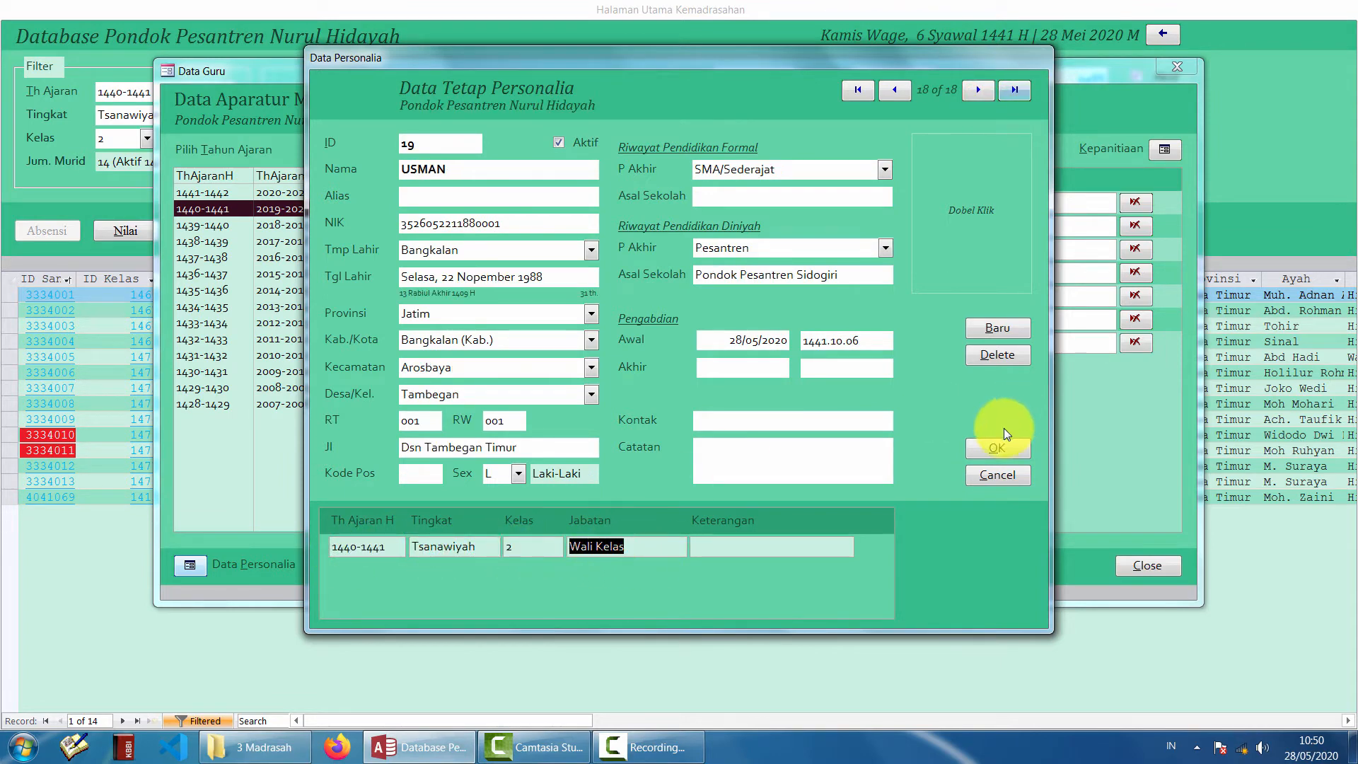
click(1008, 444)
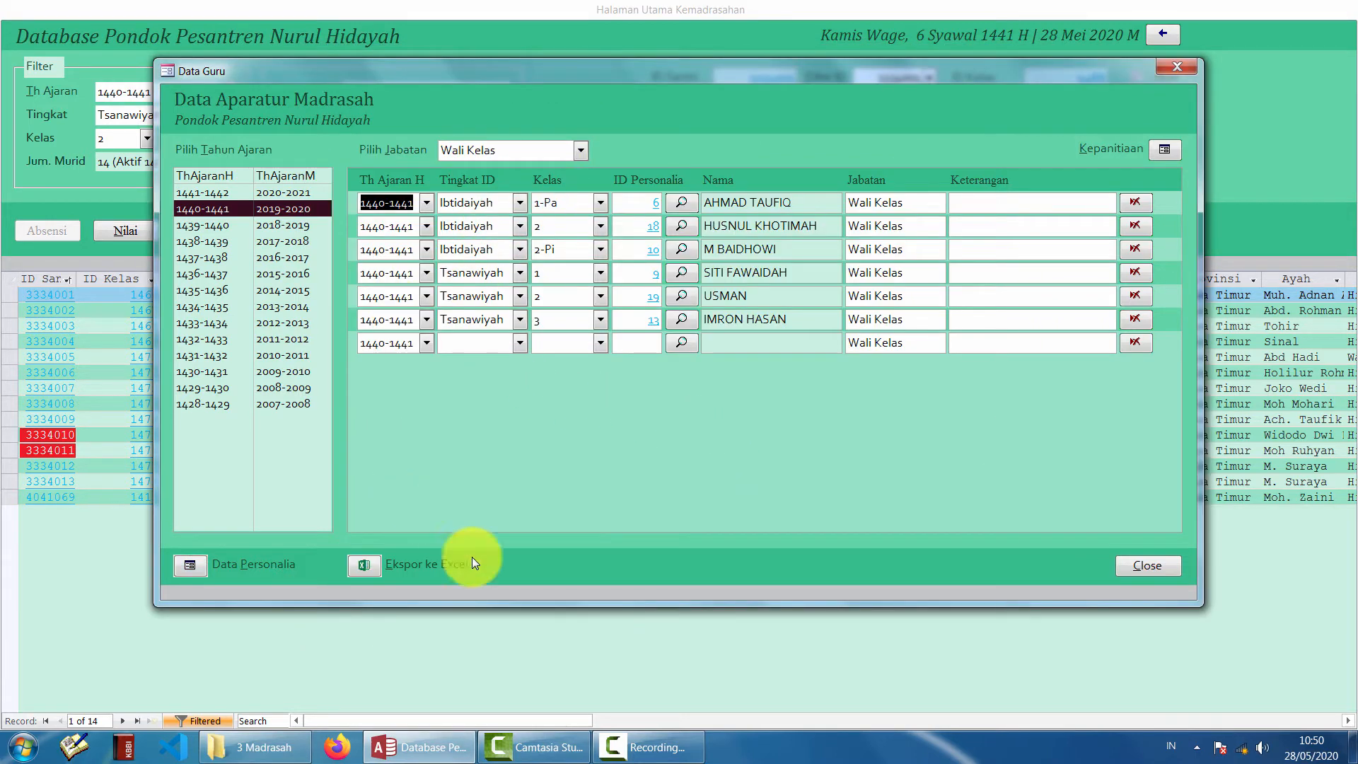
- Export the 1440-1441 Wali Kelas list with Ekspor ke Excel and switch to the new Book1 workbook
click(581, 564)
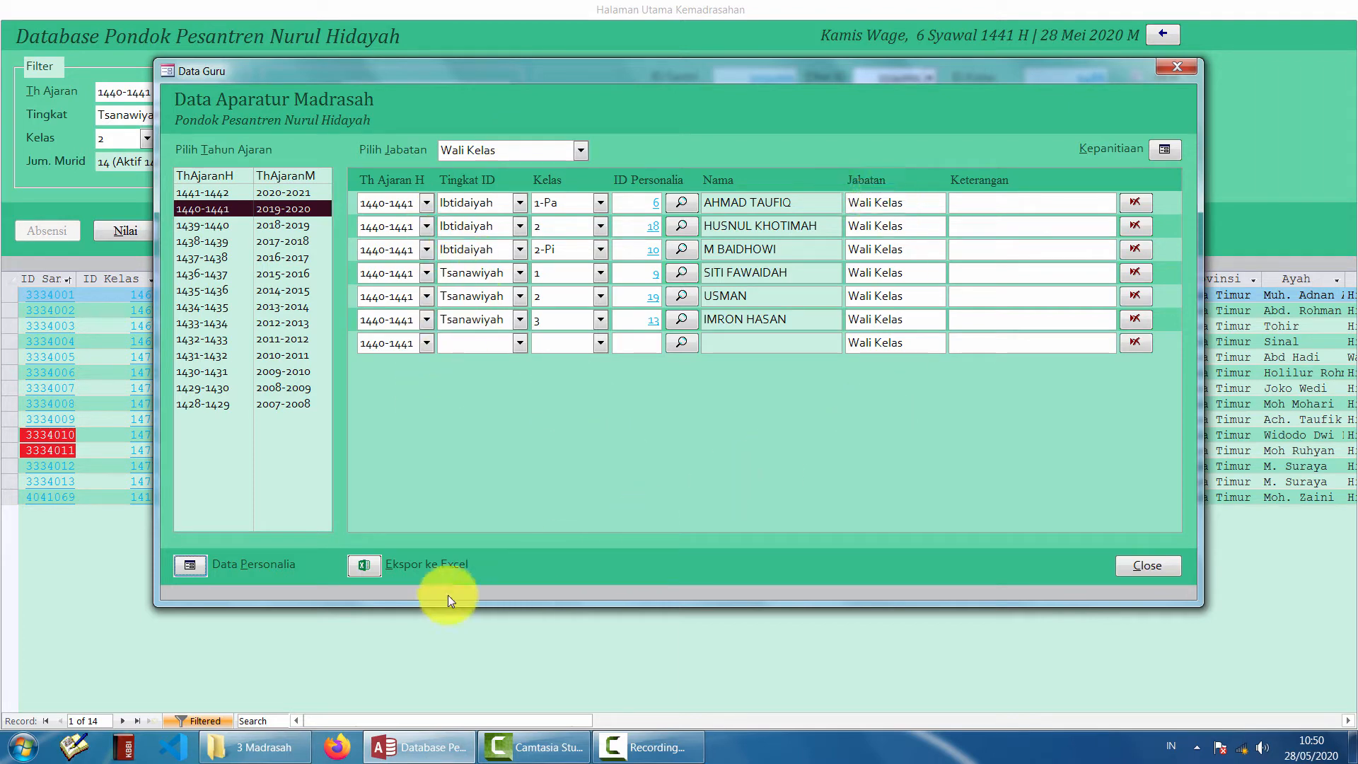
click(356, 570)
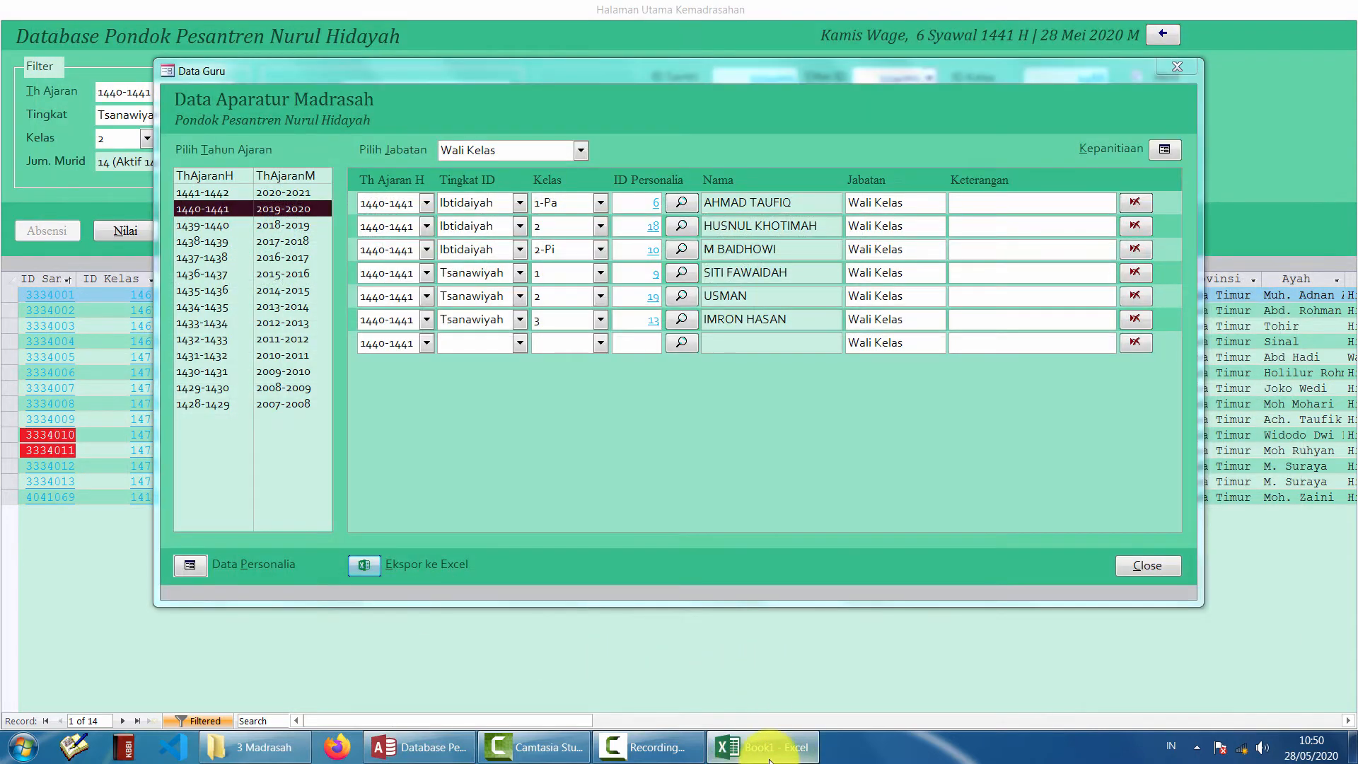
click(776, 760)
- Widen Book1's columns E and AA so the full birth dates and 1440-1441 show
click(776, 759)
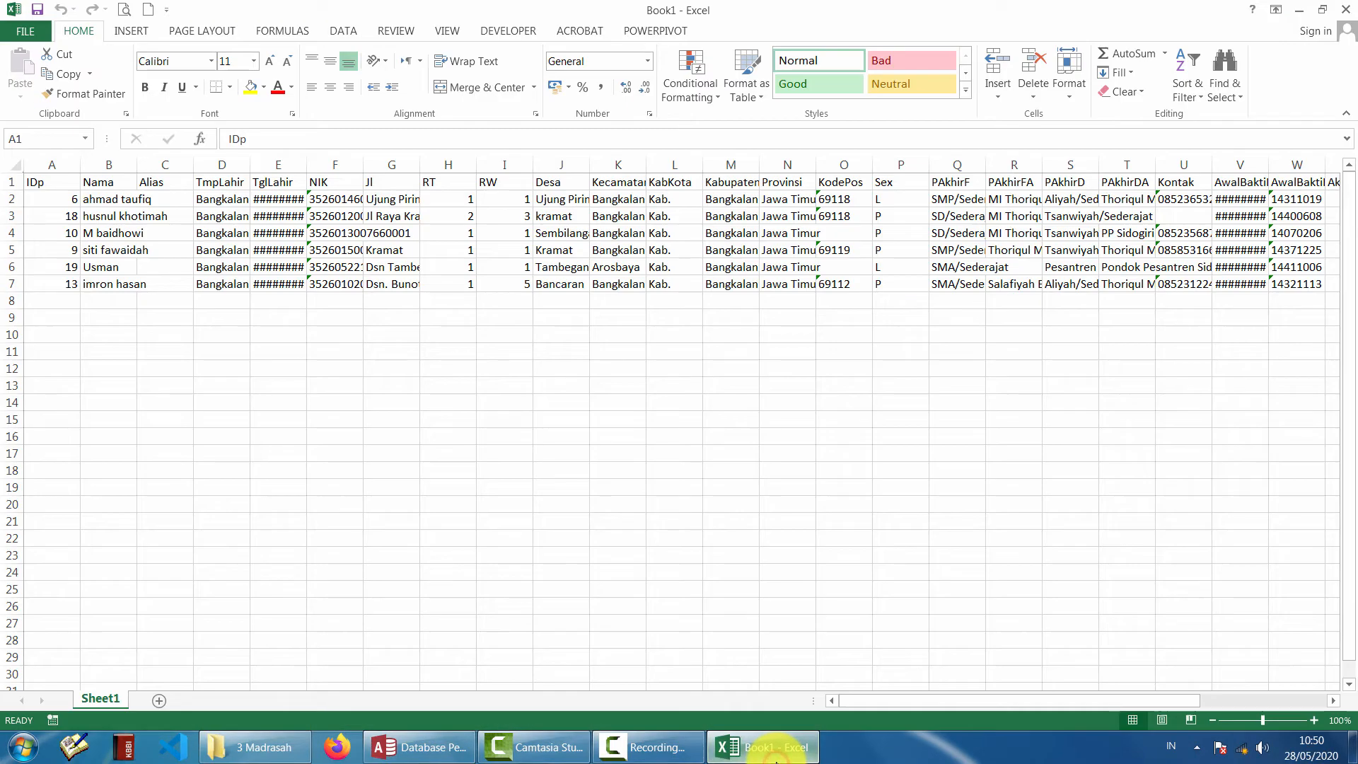
click(282, 386)
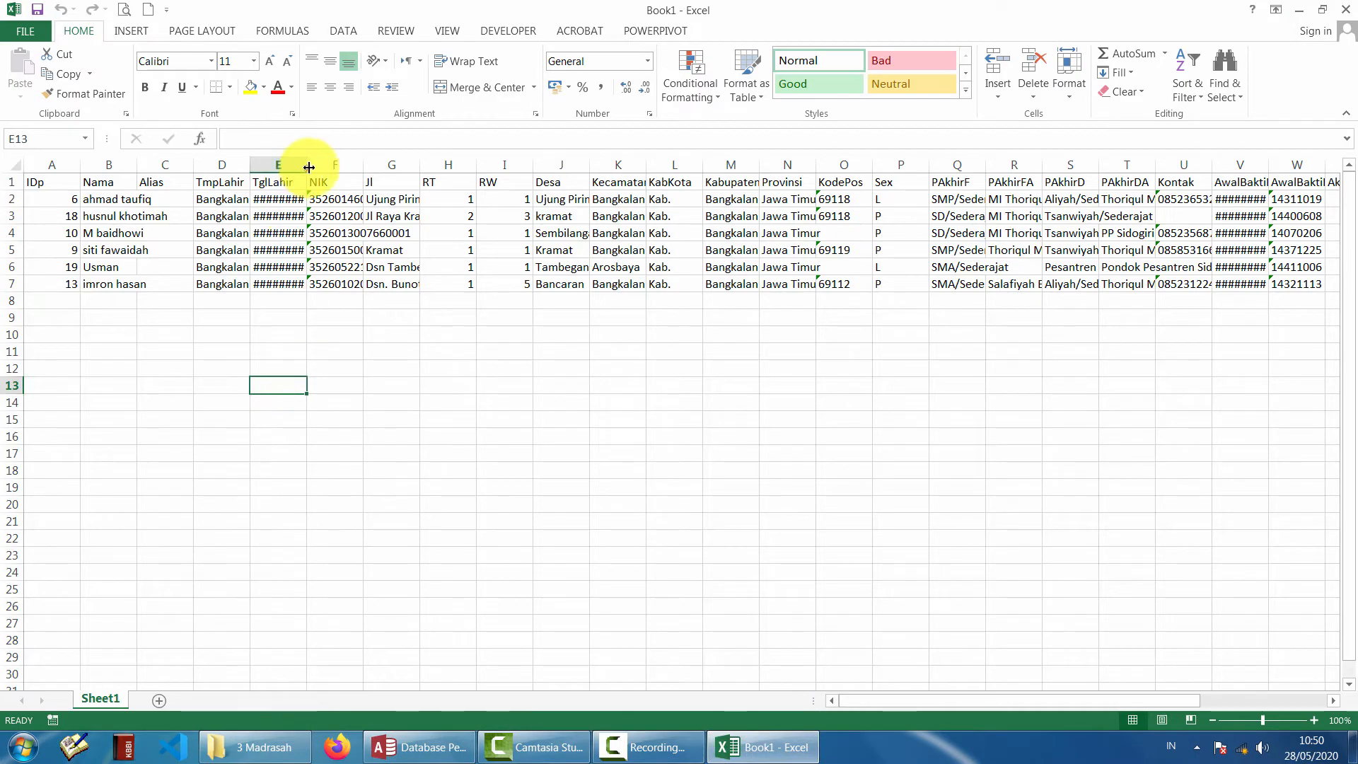
drag(306, 167, 394, 166)
click(586, 436)
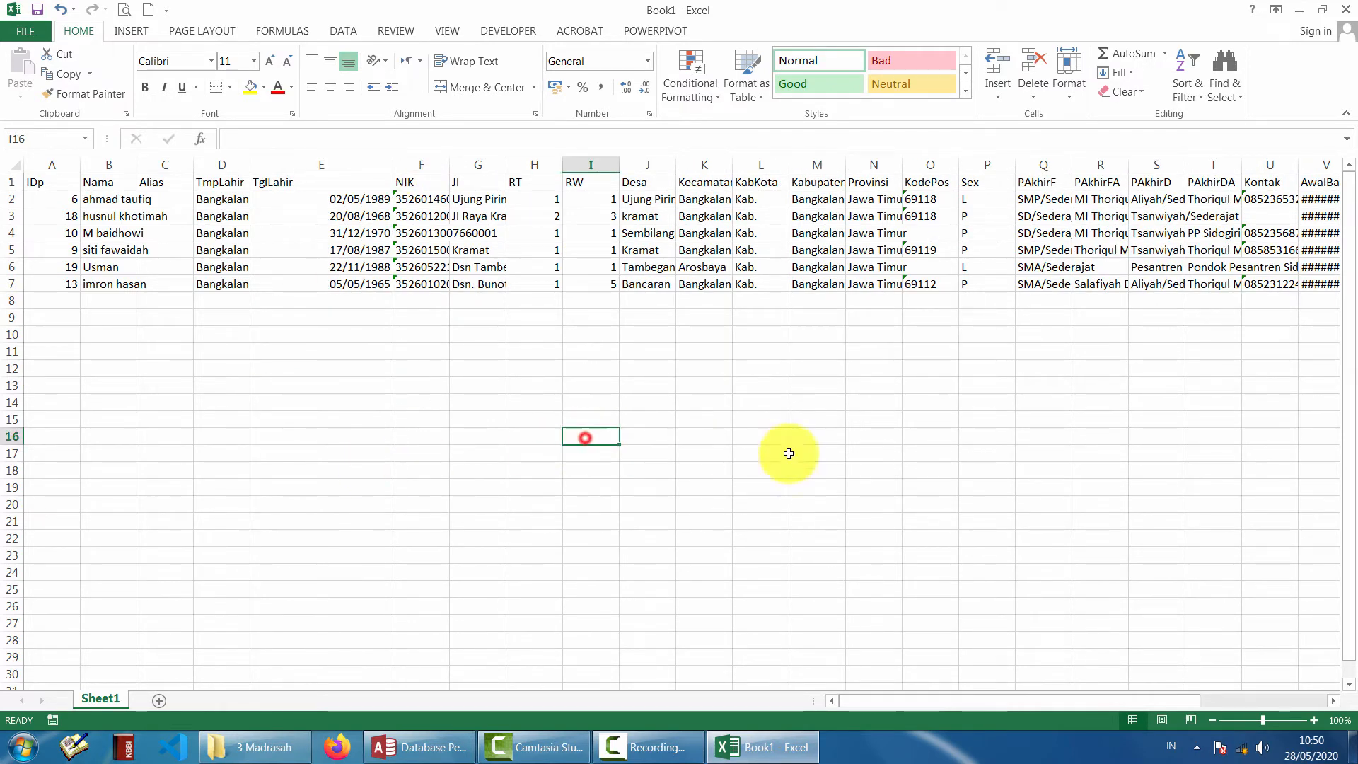
drag(919, 707, 1127, 694)
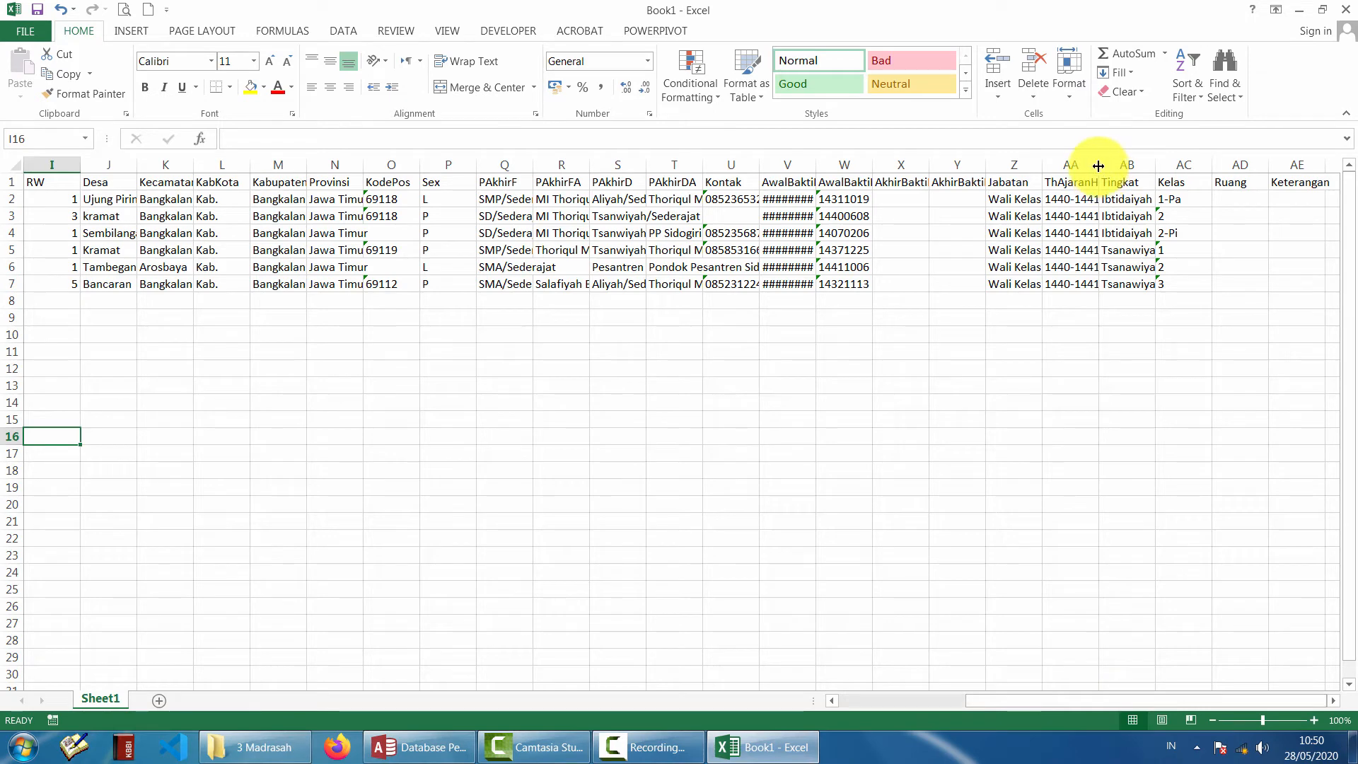
drag(1099, 166, 1045, 170)
- Inspect row 2's role, year, level and class cells, then close Excel without saving
click(1018, 210)
click(1074, 198)
click(1133, 198)
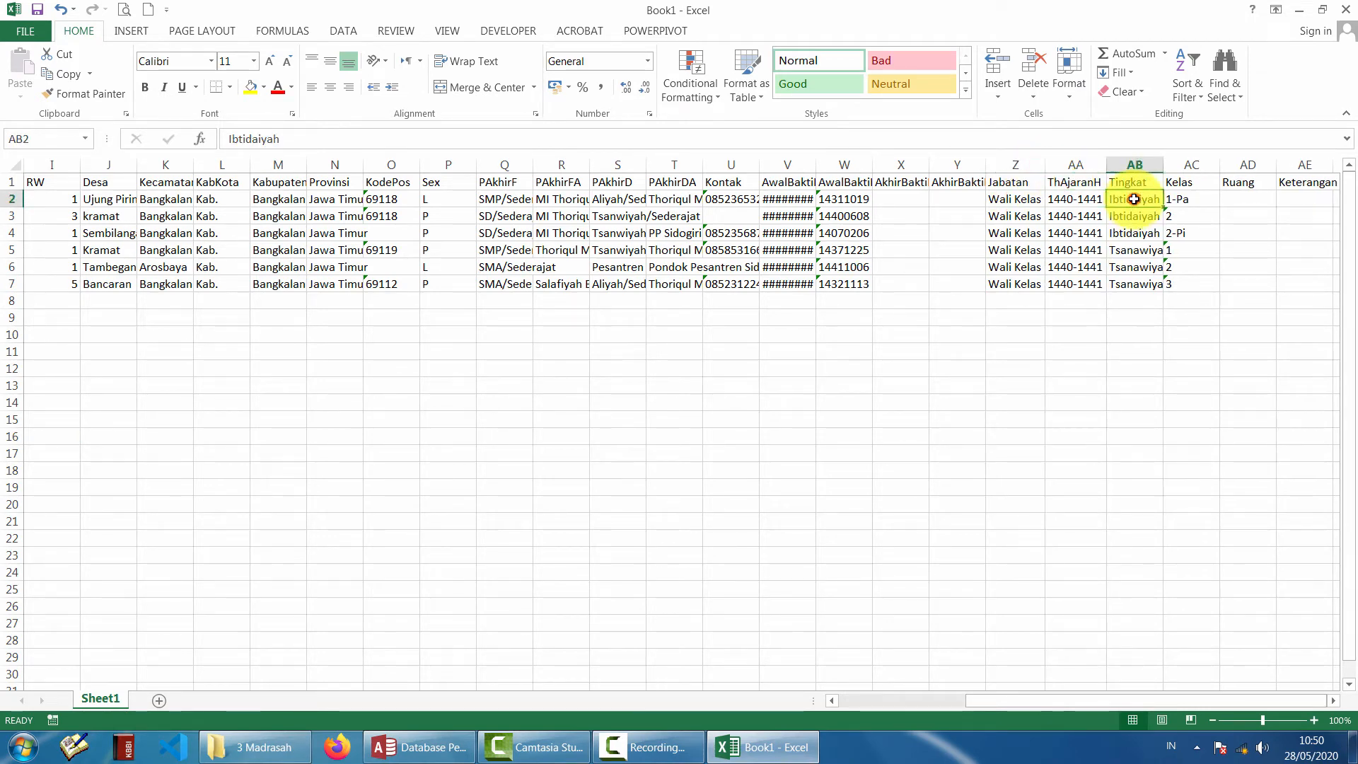
click(1188, 198)
click(1248, 198)
click(1343, 10)
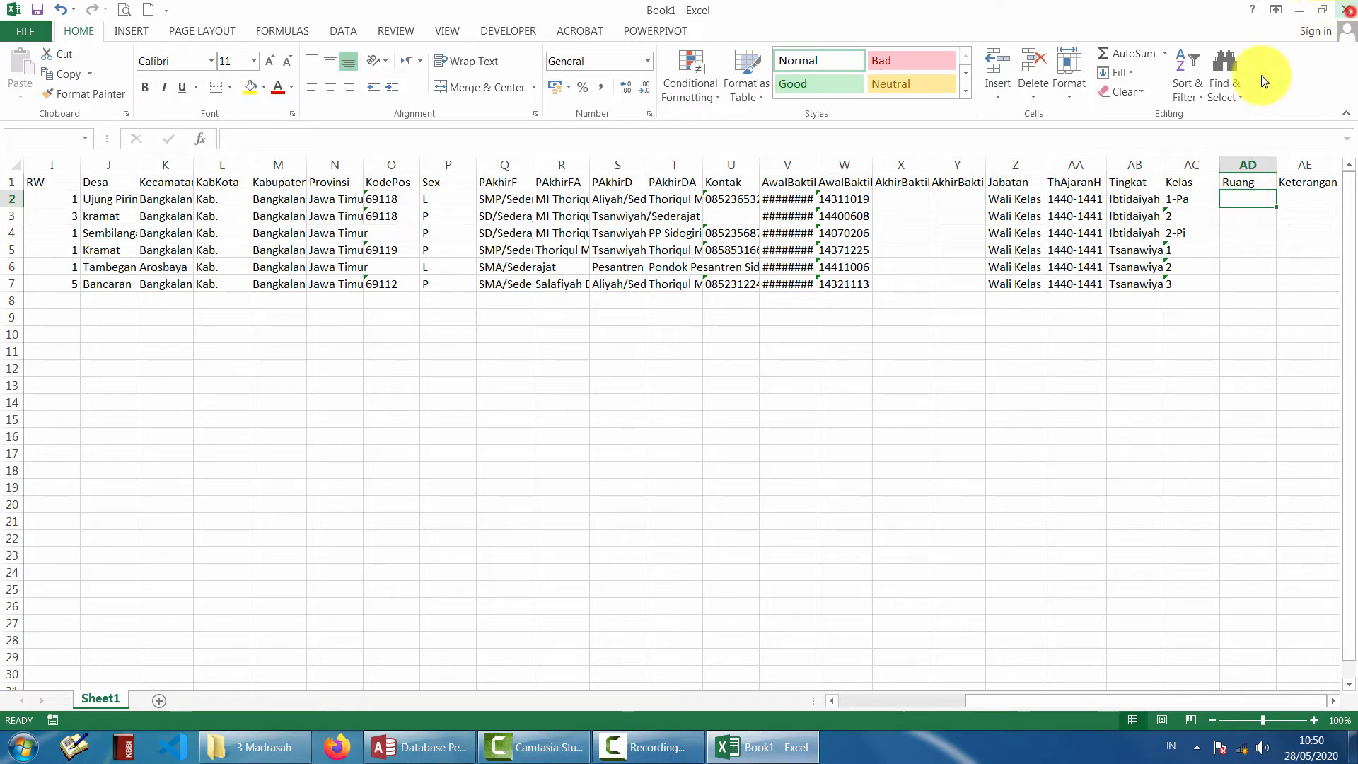
click(693, 391)
click(580, 150)
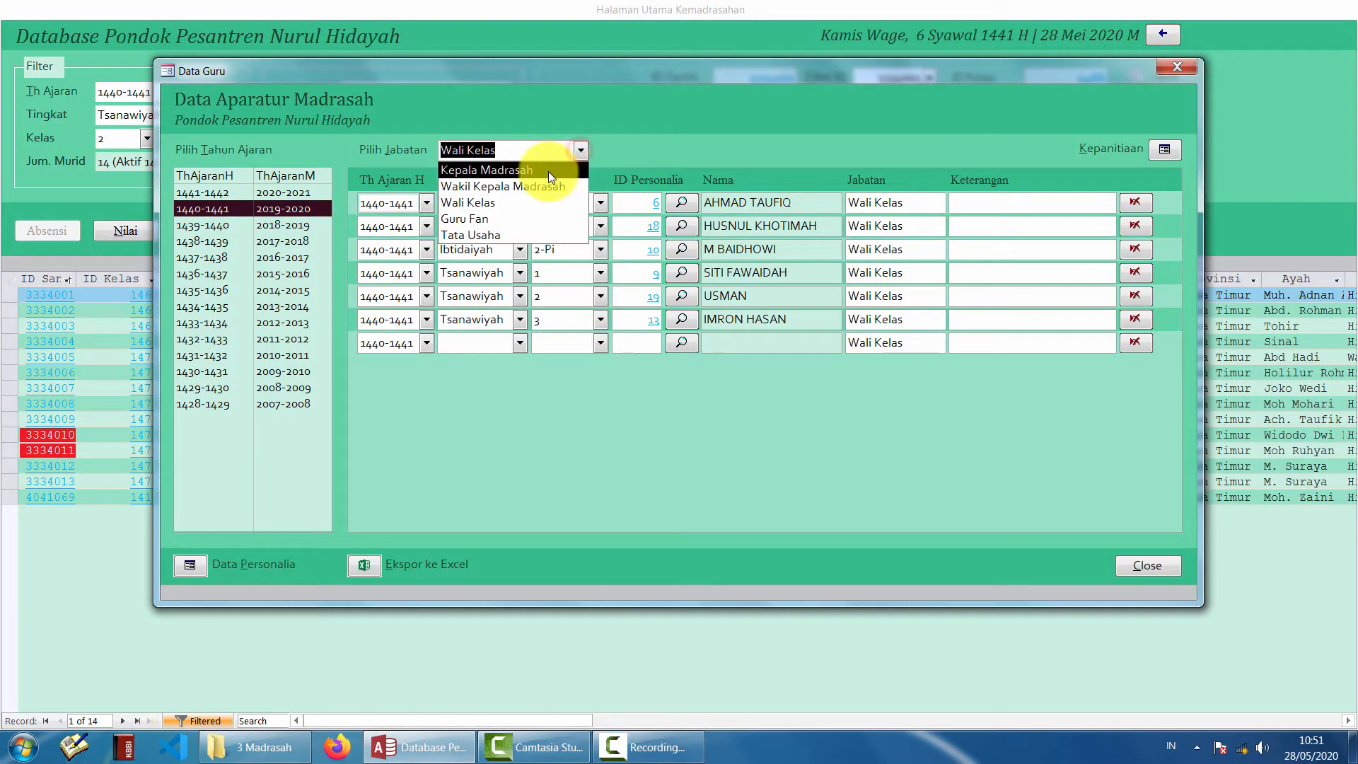
- Show the 1441-1442 Kepala Madrasah assignments and add a new Tsanawiyah row
click(549, 172)
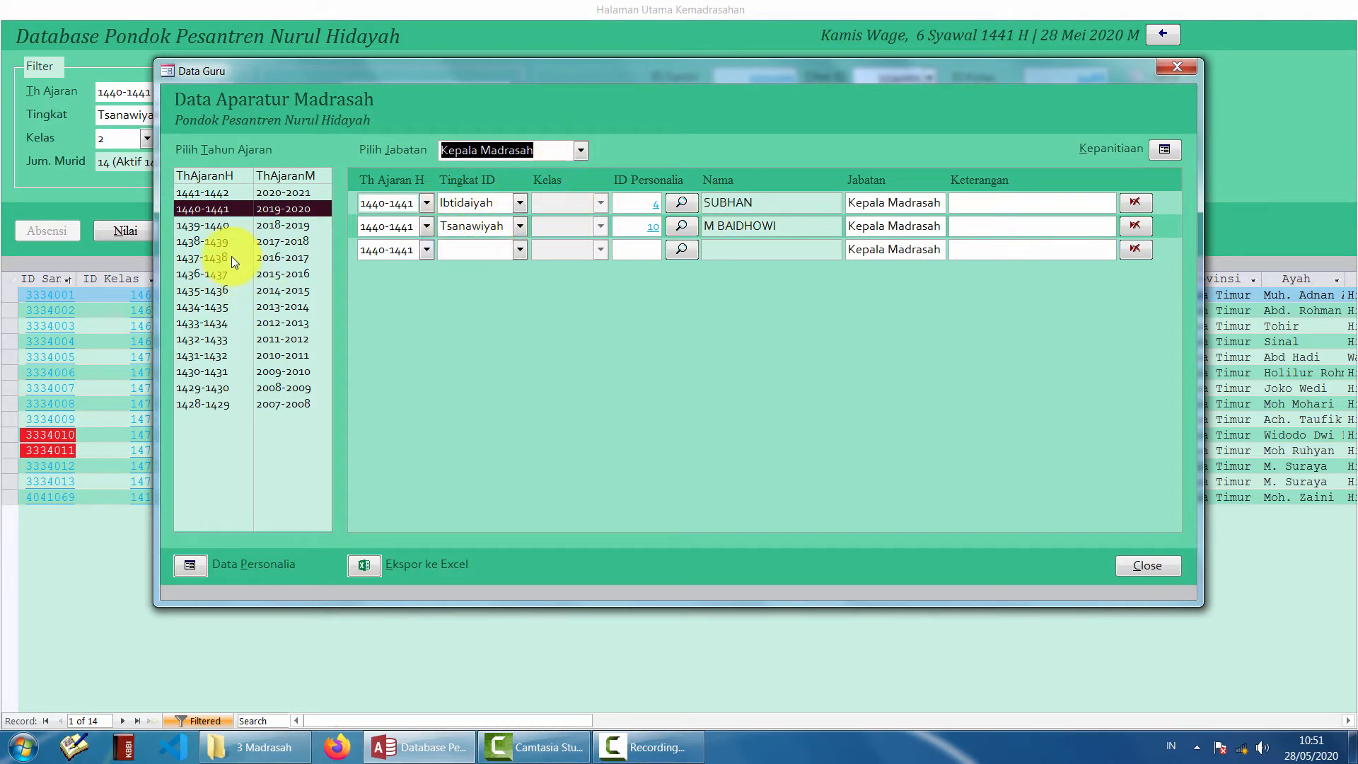
click(281, 194)
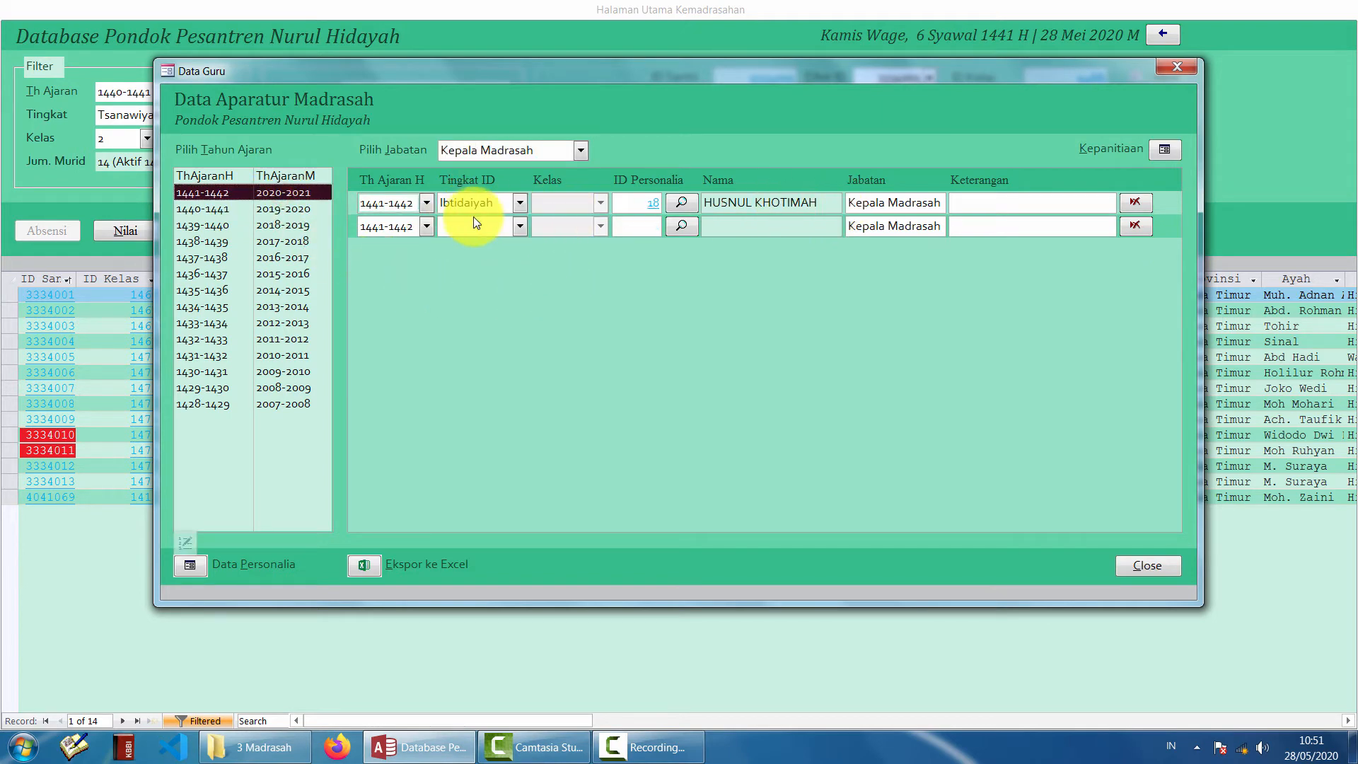
click(513, 226)
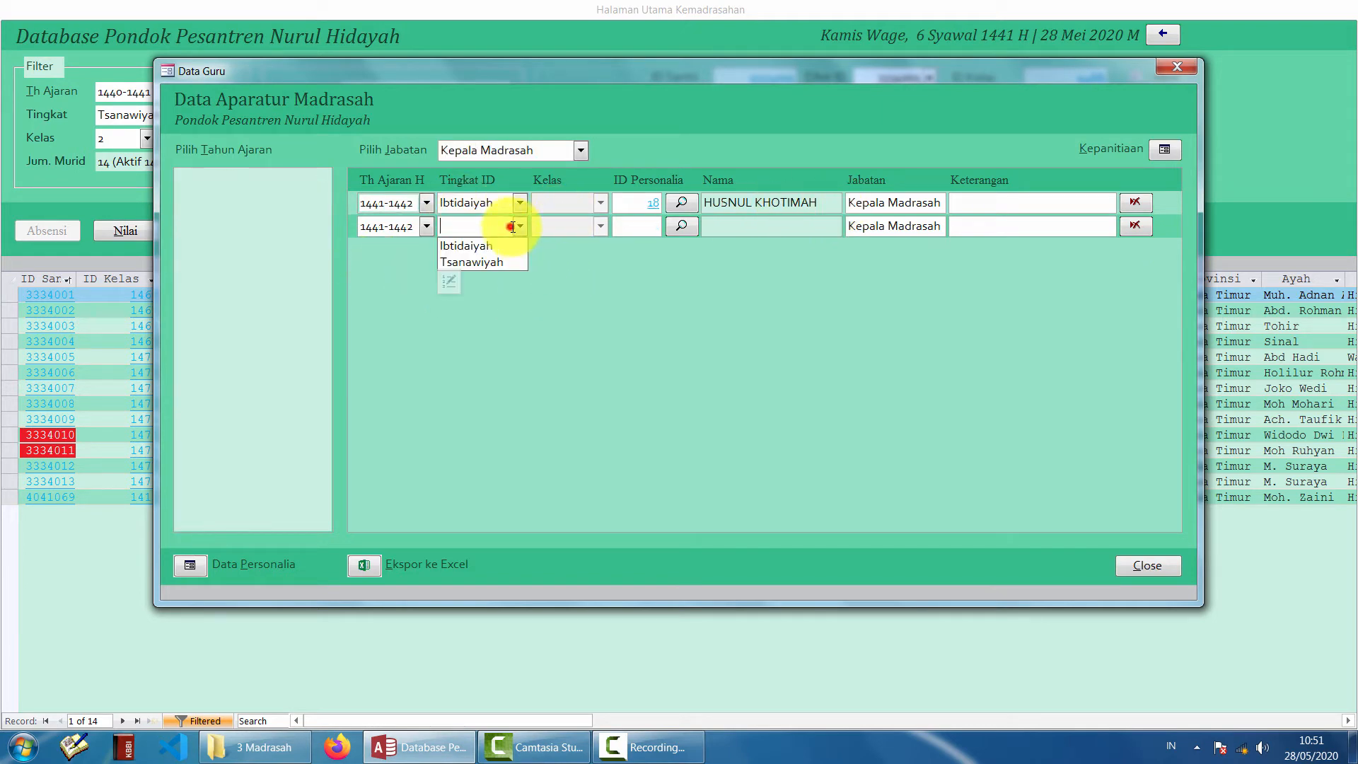
click(490, 263)
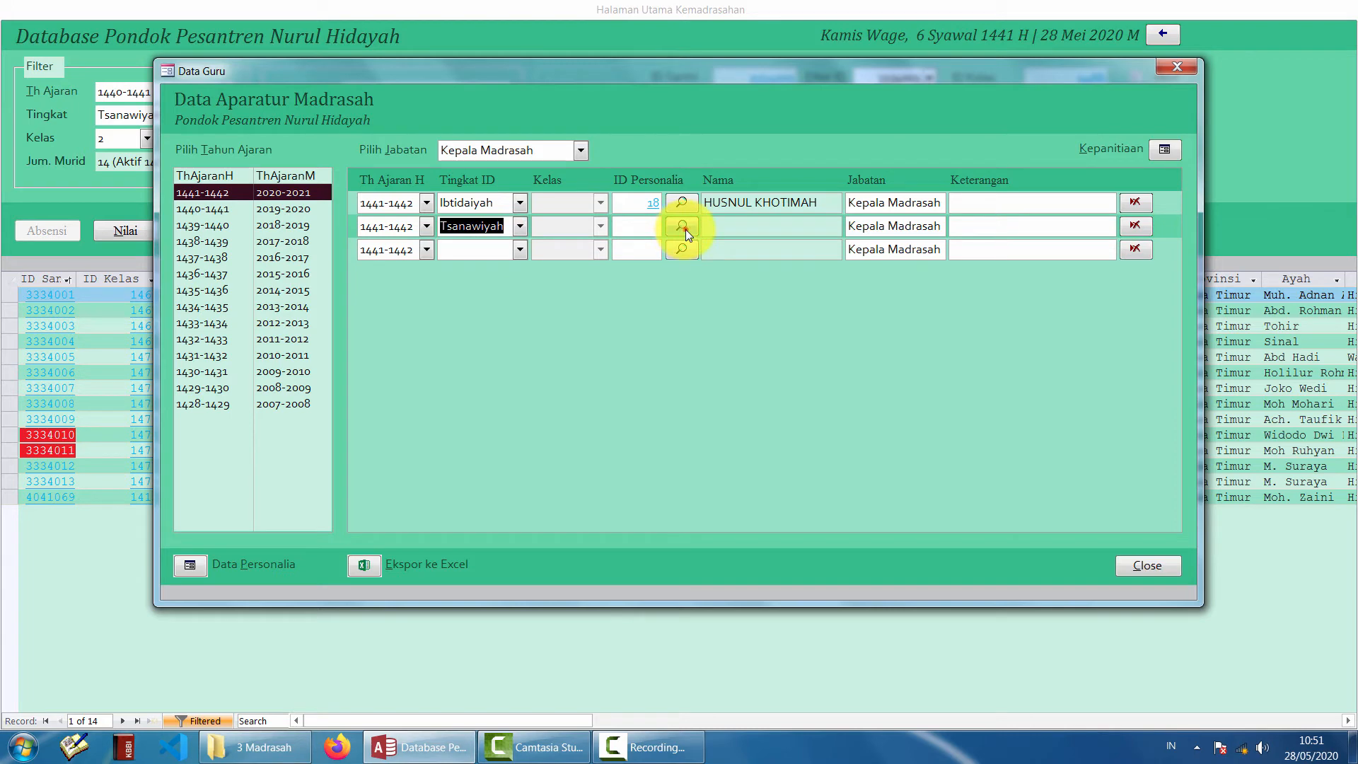
- Assign staff ID 12 from the staff search list to the Tsanawiyah row, then close Data Guru
click(683, 226)
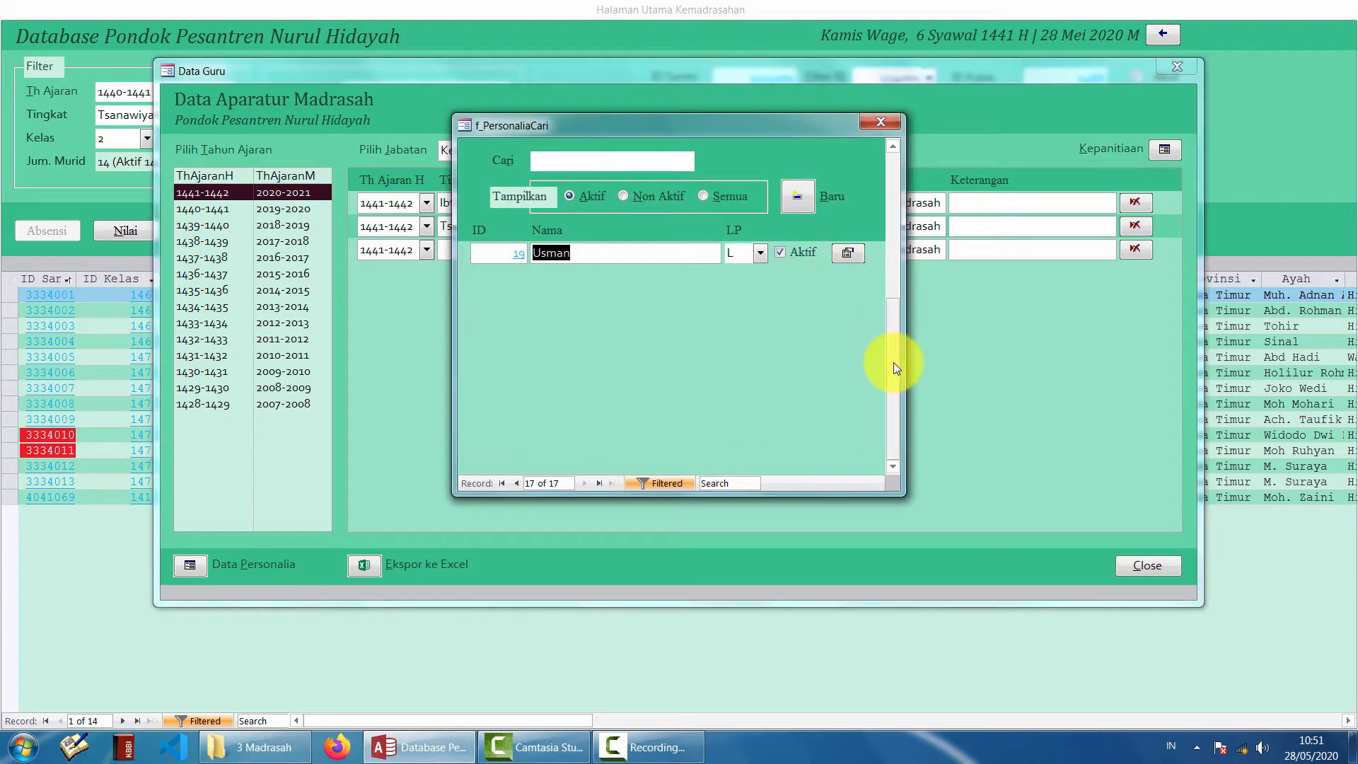
drag(893, 362, 888, 331)
click(635, 319)
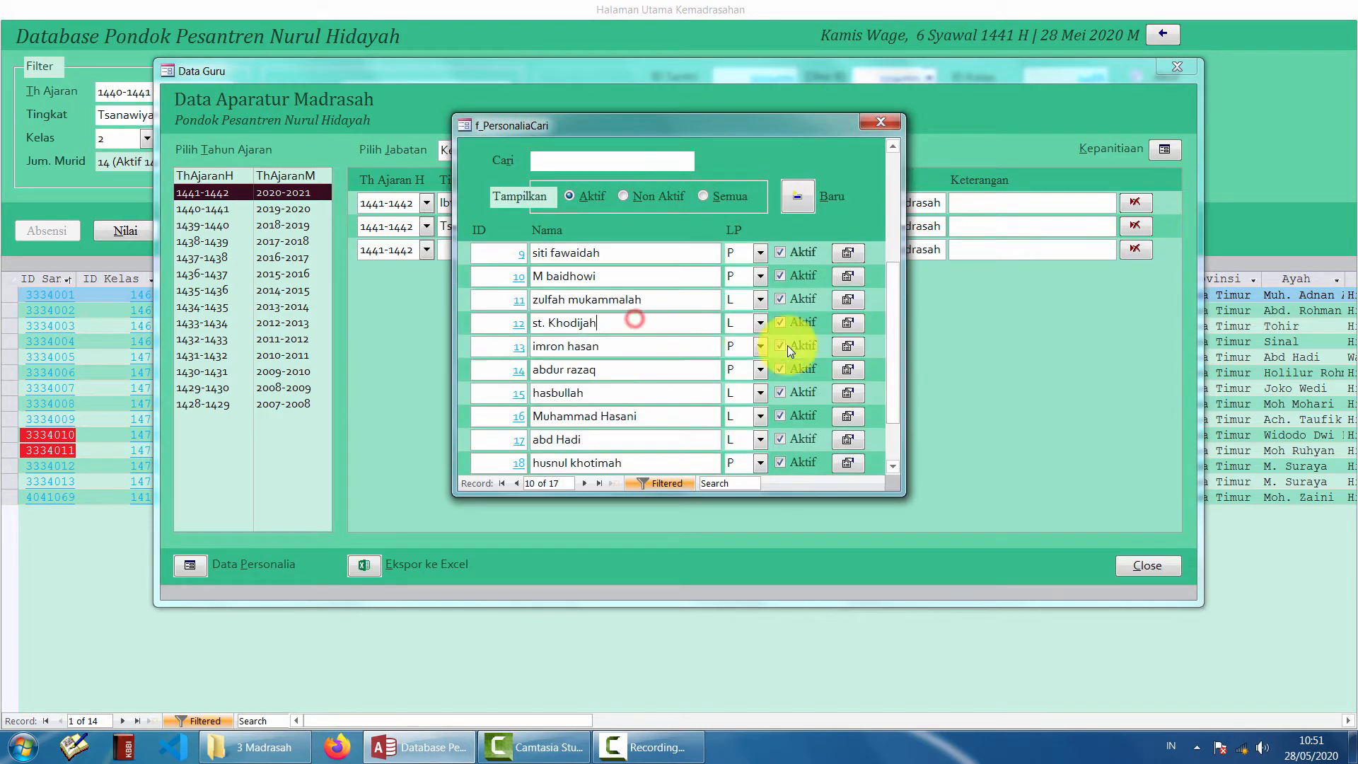
click(851, 322)
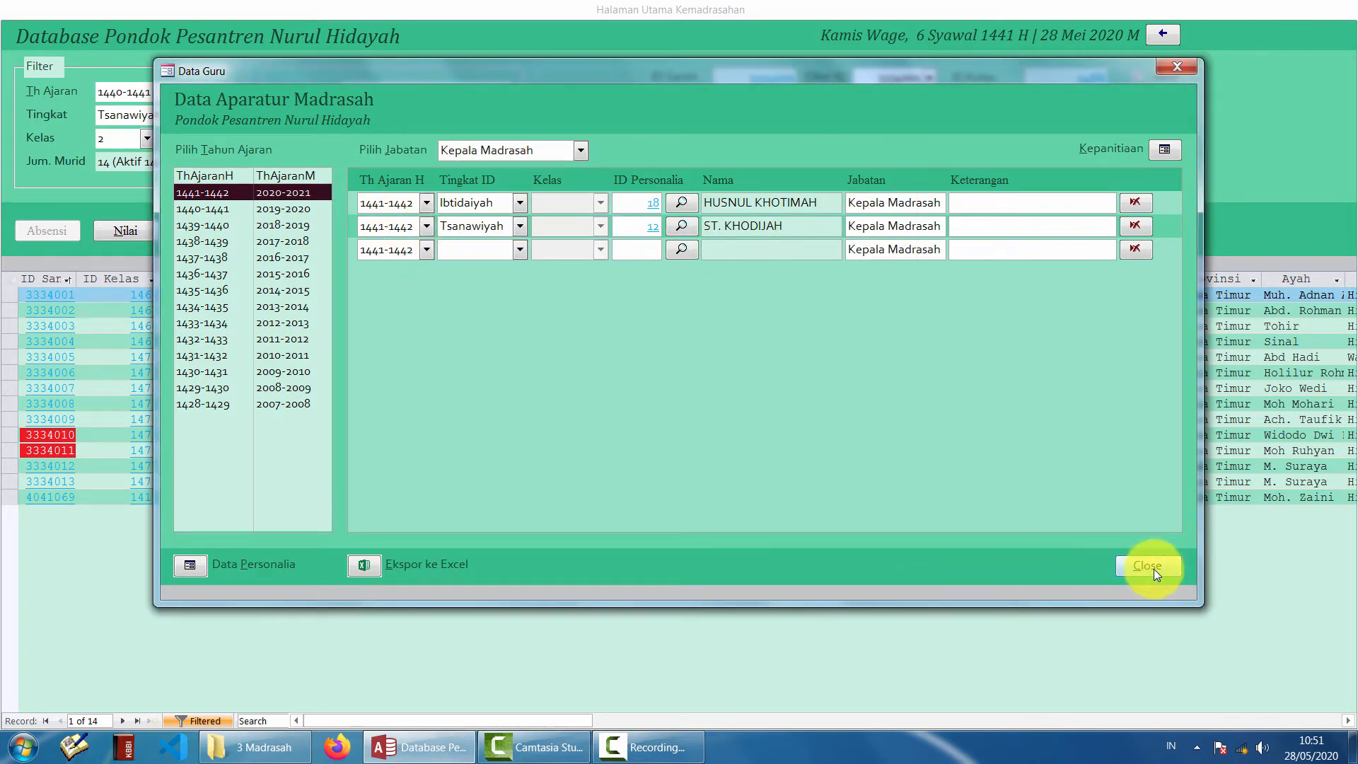
click(1152, 569)
- Filter students to 1441-1442, Tsanawiyah, class 1-A and reopen the Aparatur staff roles window
click(228, 94)
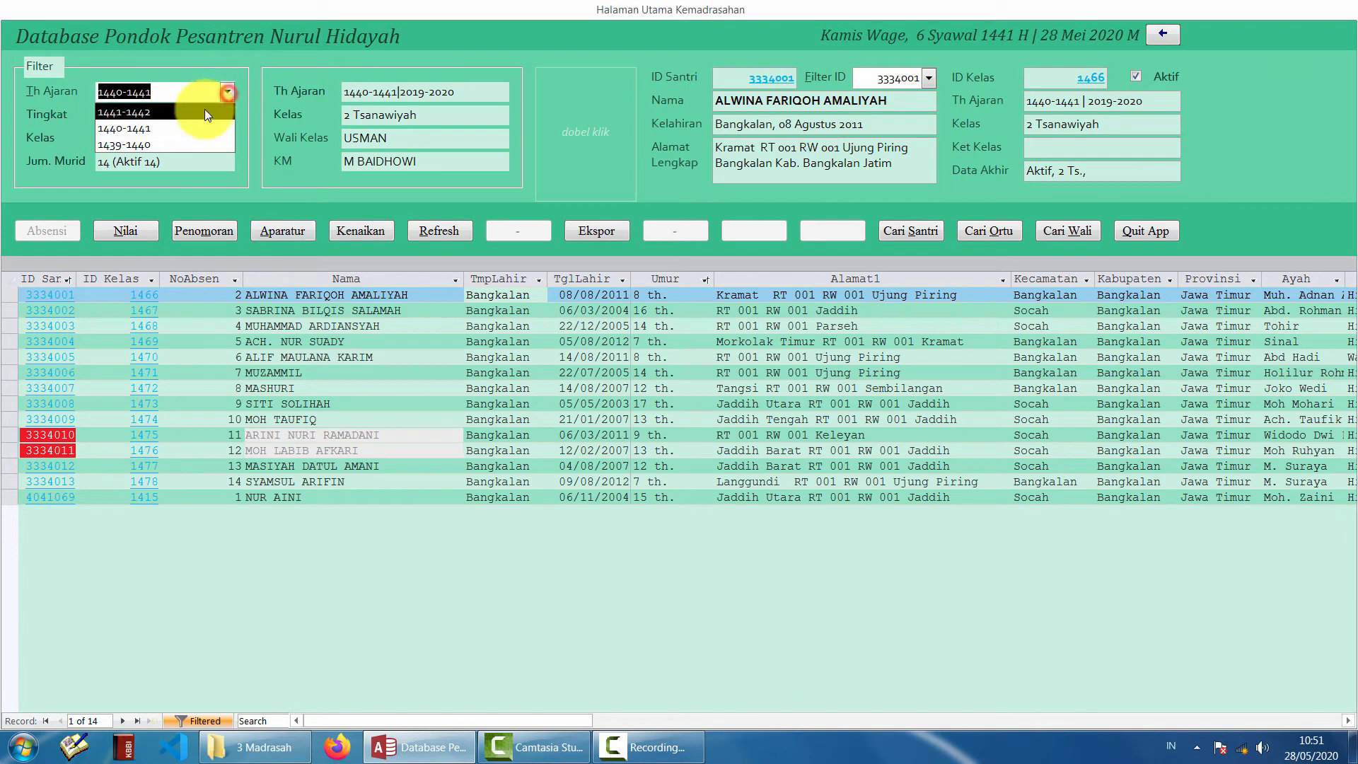
click(205, 112)
click(227, 115)
click(142, 144)
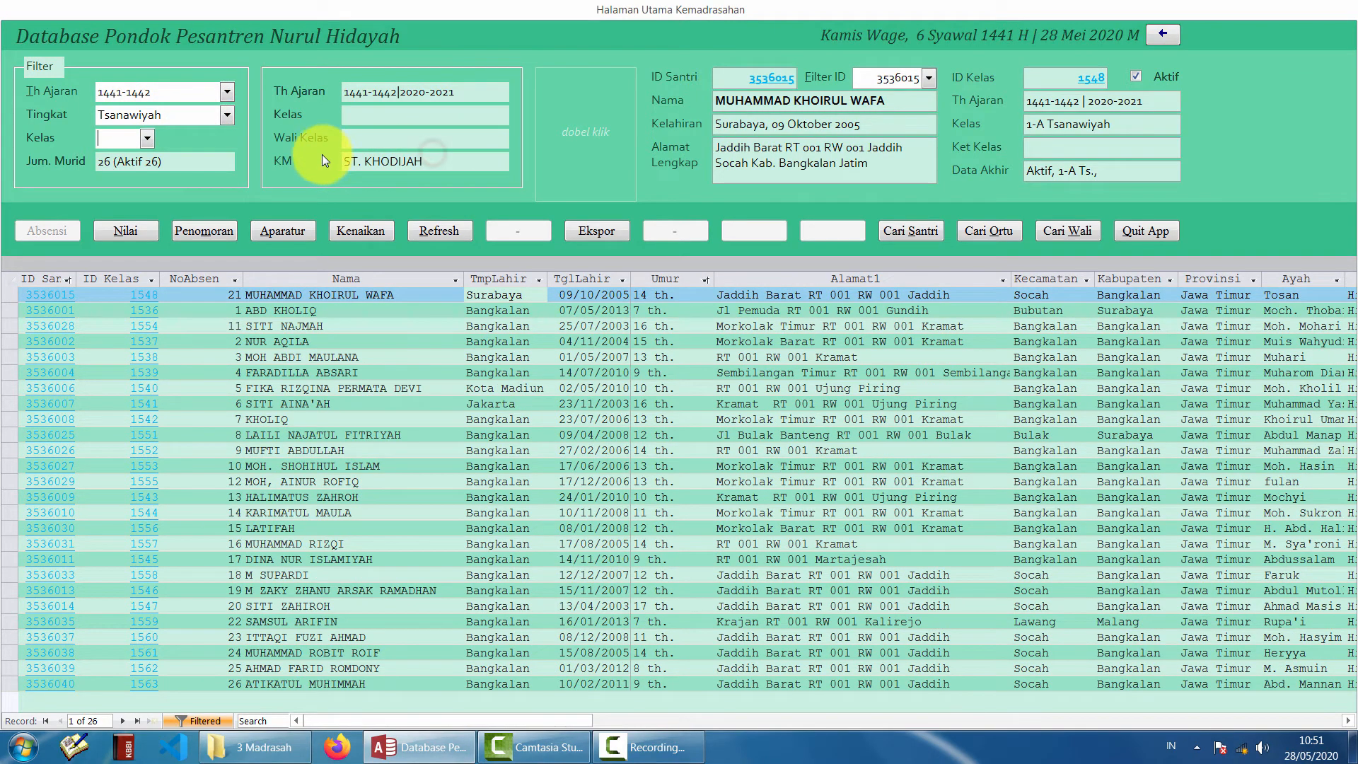
click(147, 137)
click(135, 160)
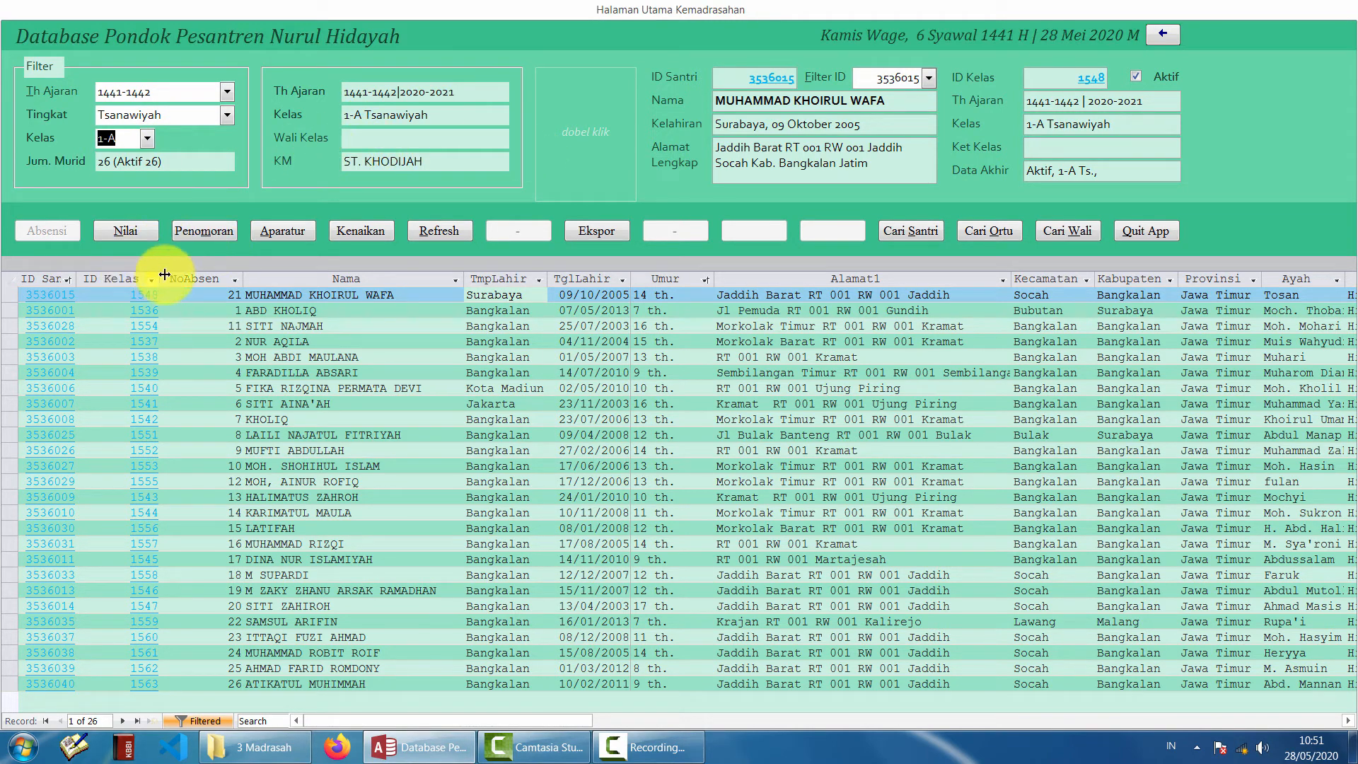
click(283, 230)
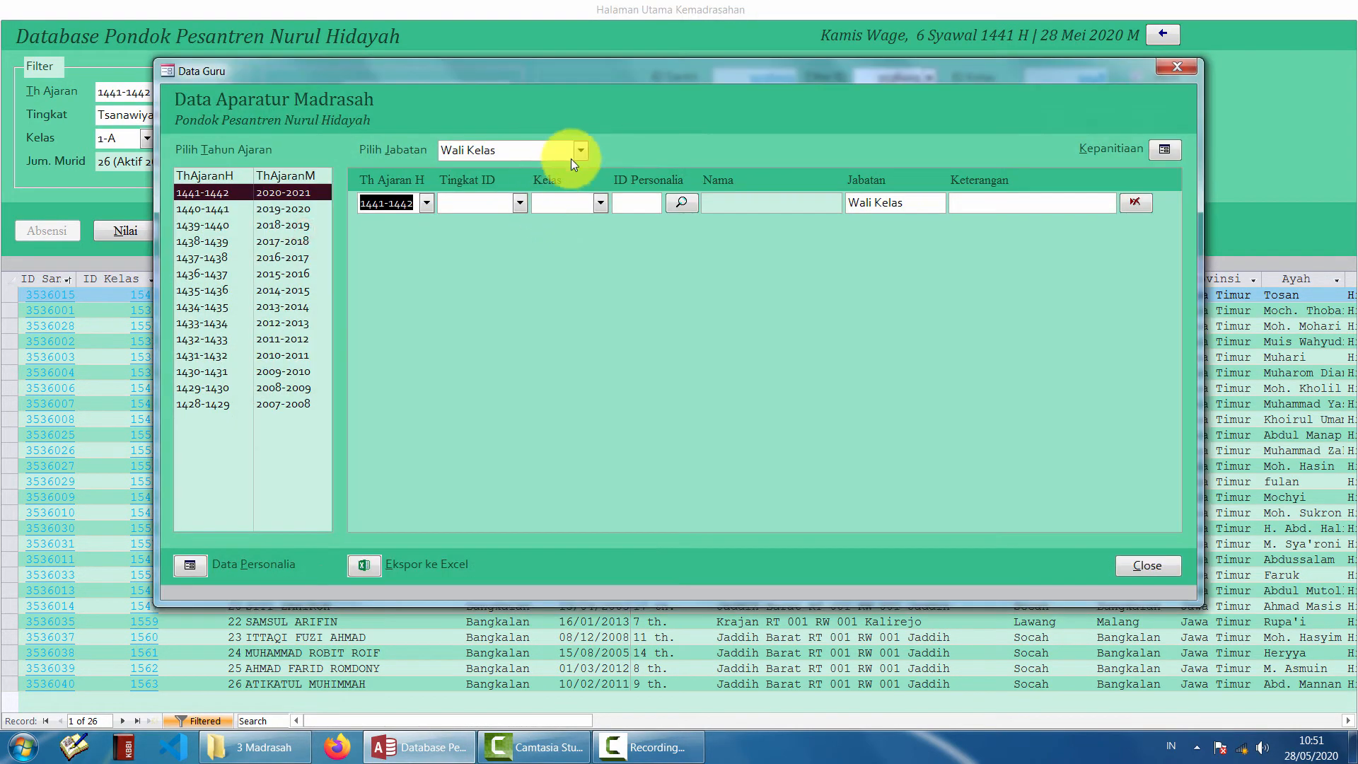
- Keep the role on Wali Kelas and move the Data Guru window slightly
click(249, 196)
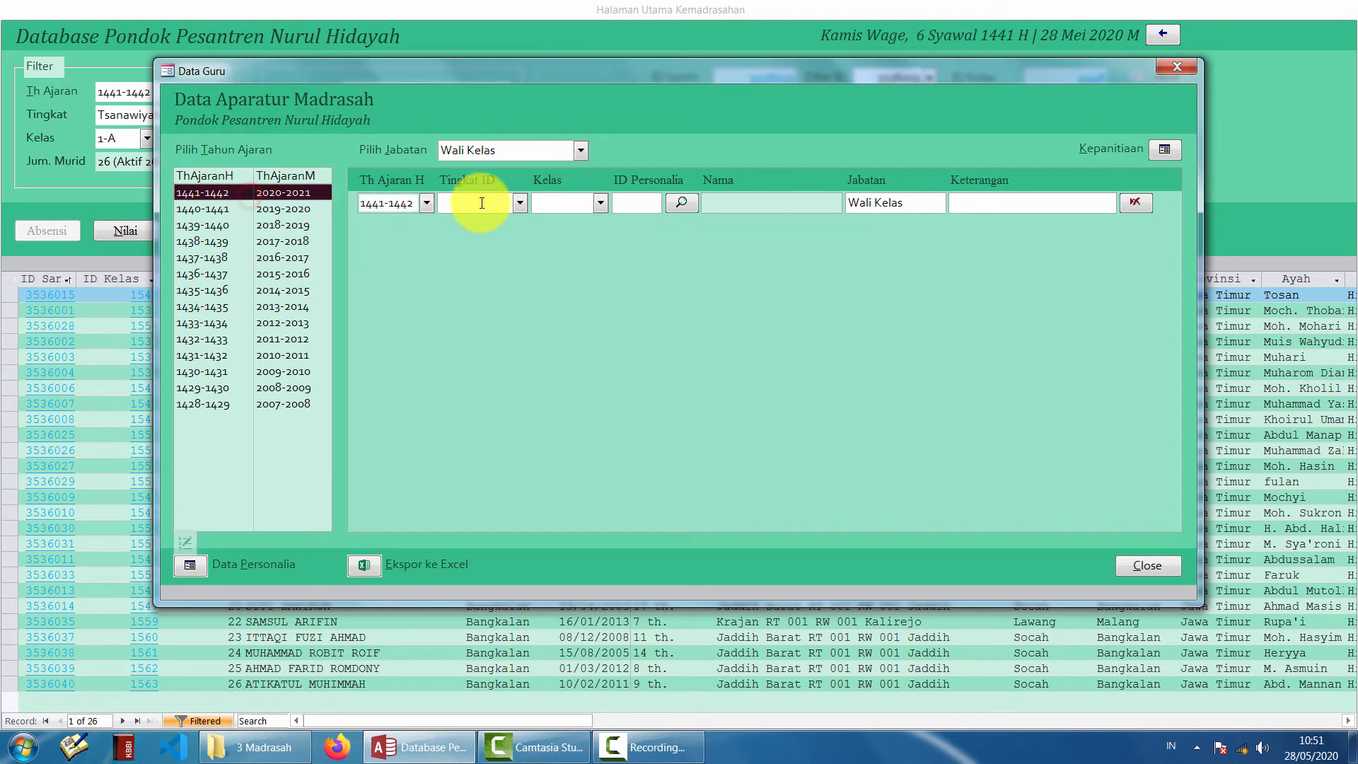
click(558, 150)
click(744, 329)
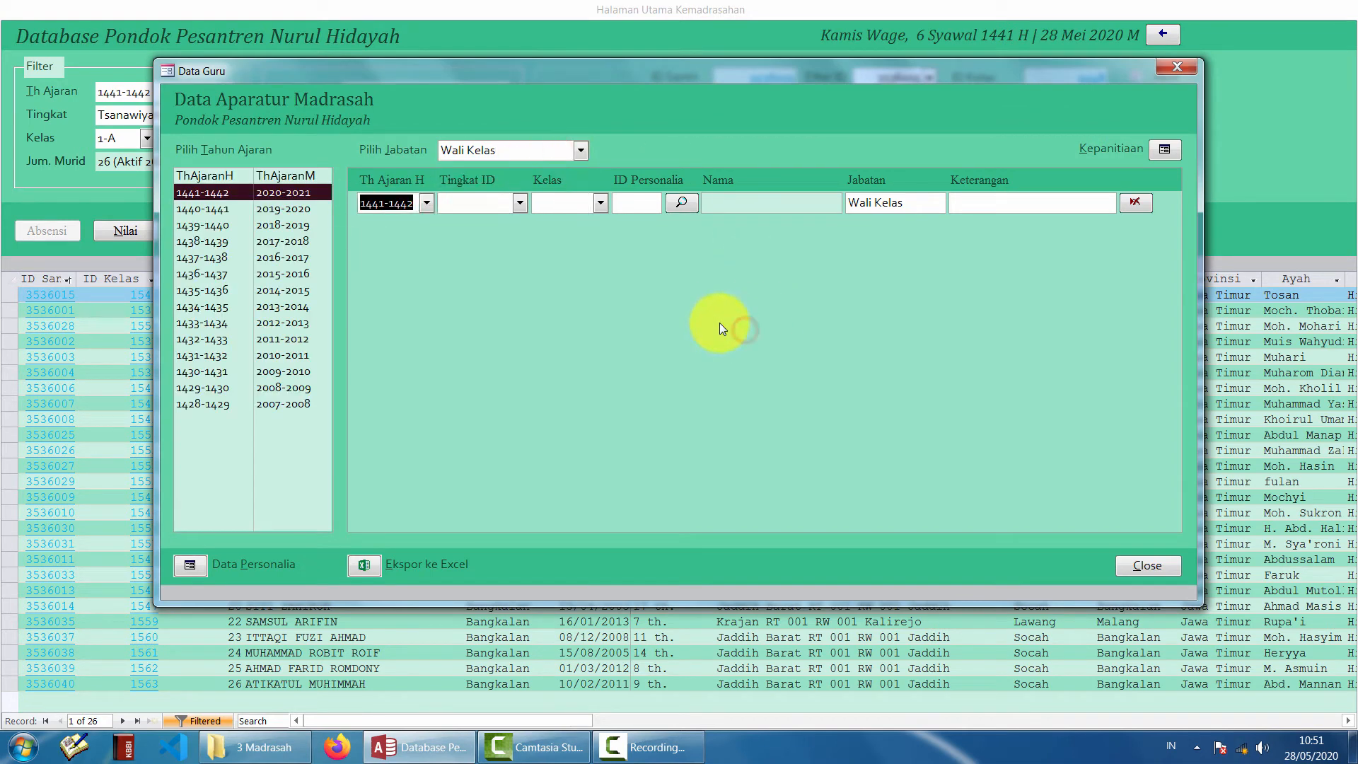
drag(806, 75, 800, 113)
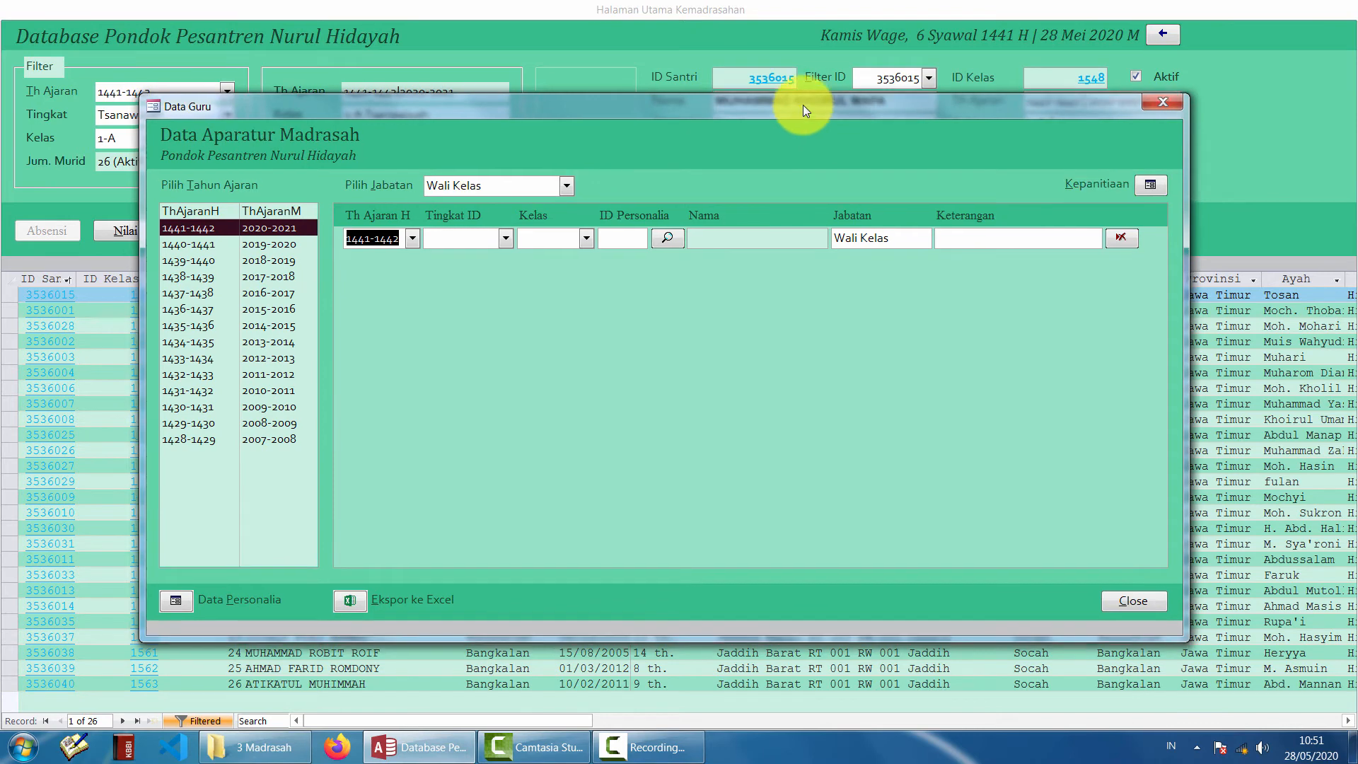
- Display the six Wali Kelas assignments for academic year 1440-1441
click(287, 246)
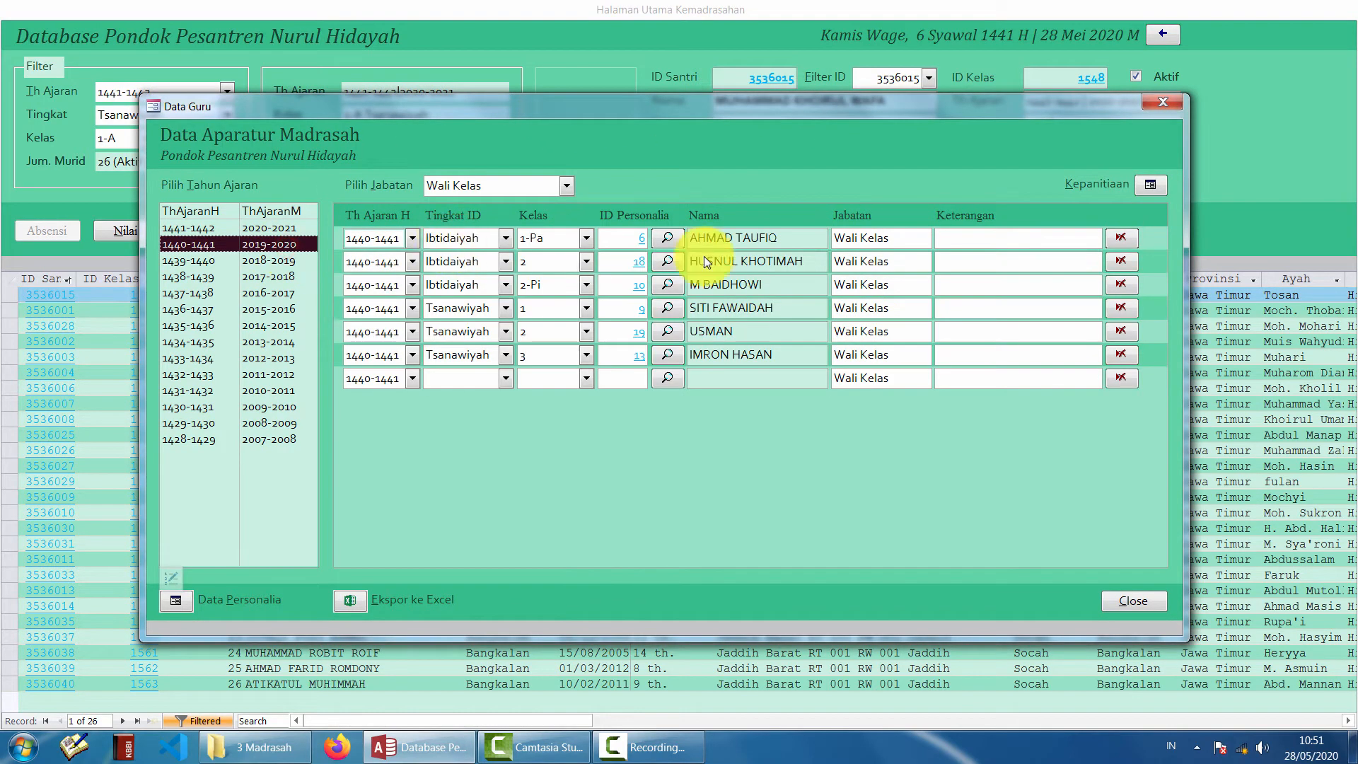
click(278, 227)
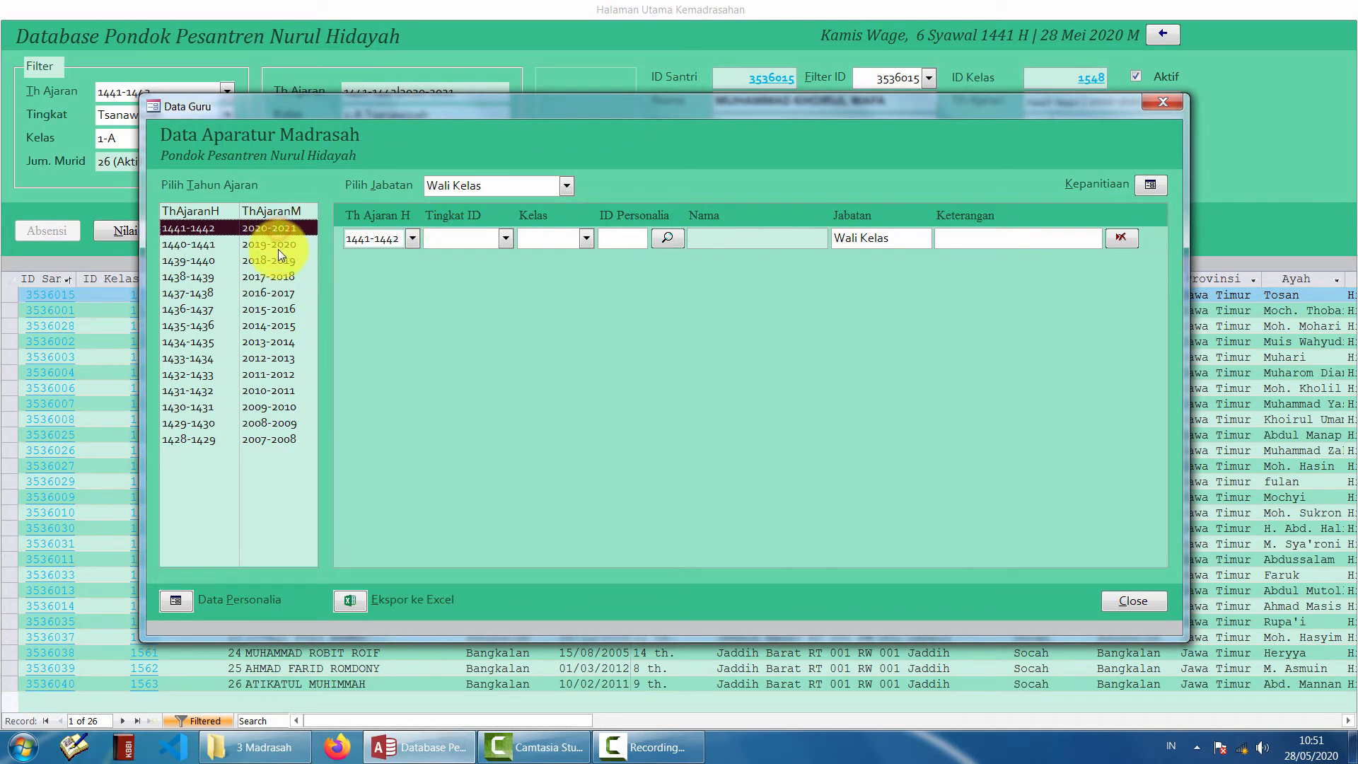
click(278, 248)
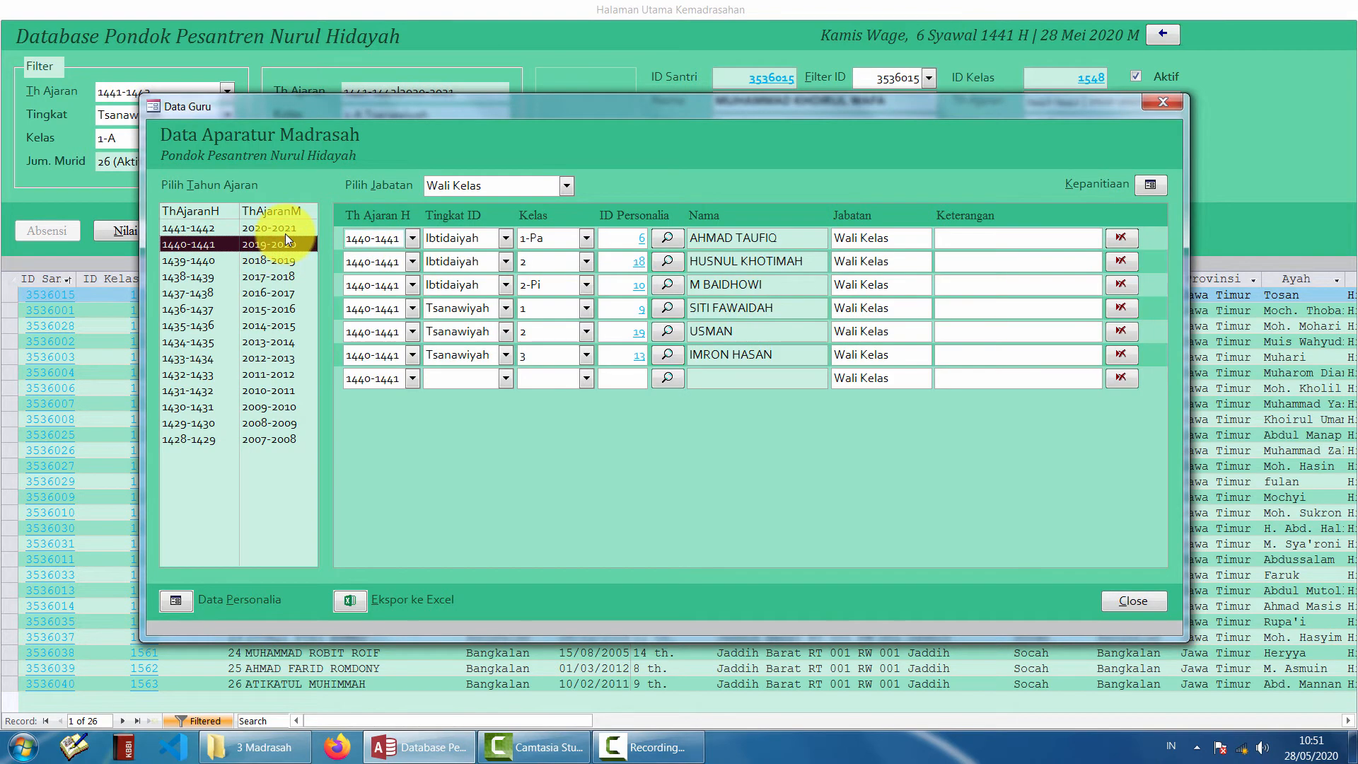
click(286, 232)
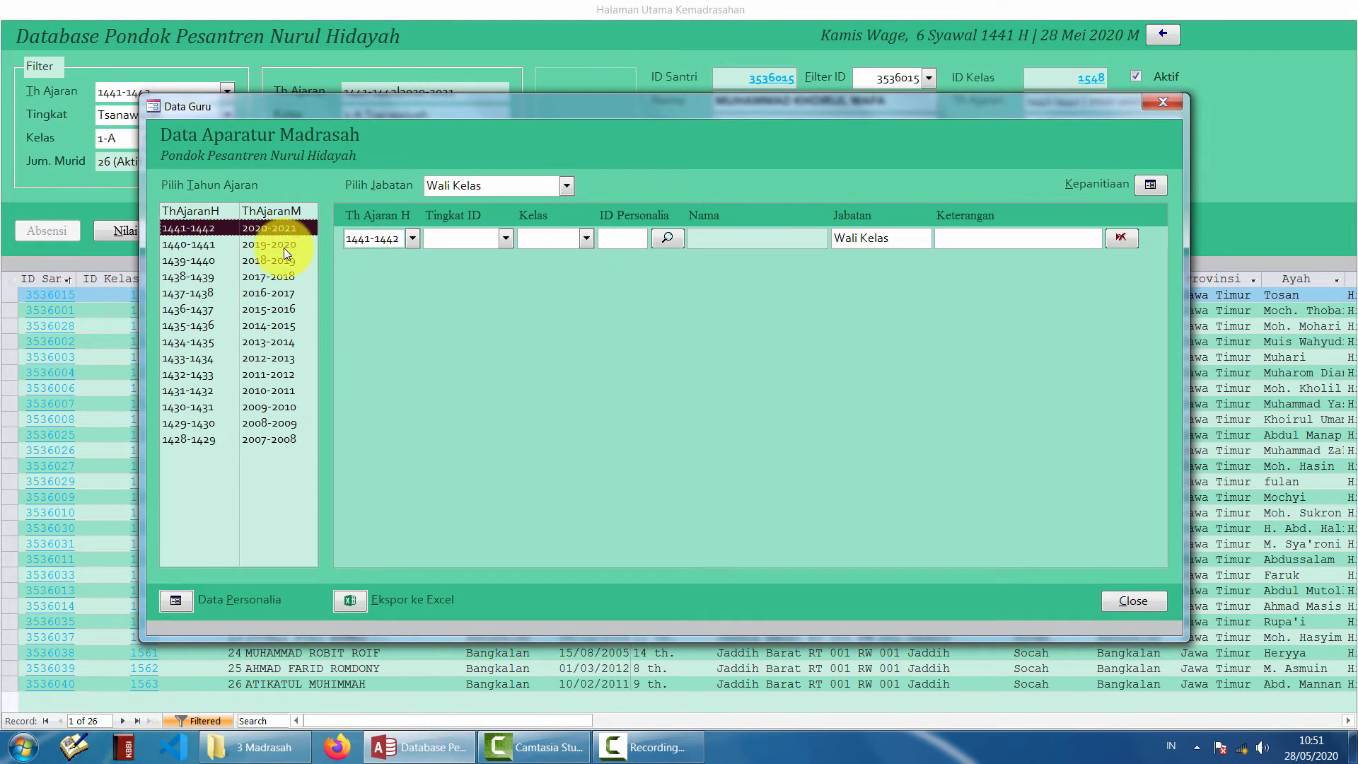
click(283, 247)
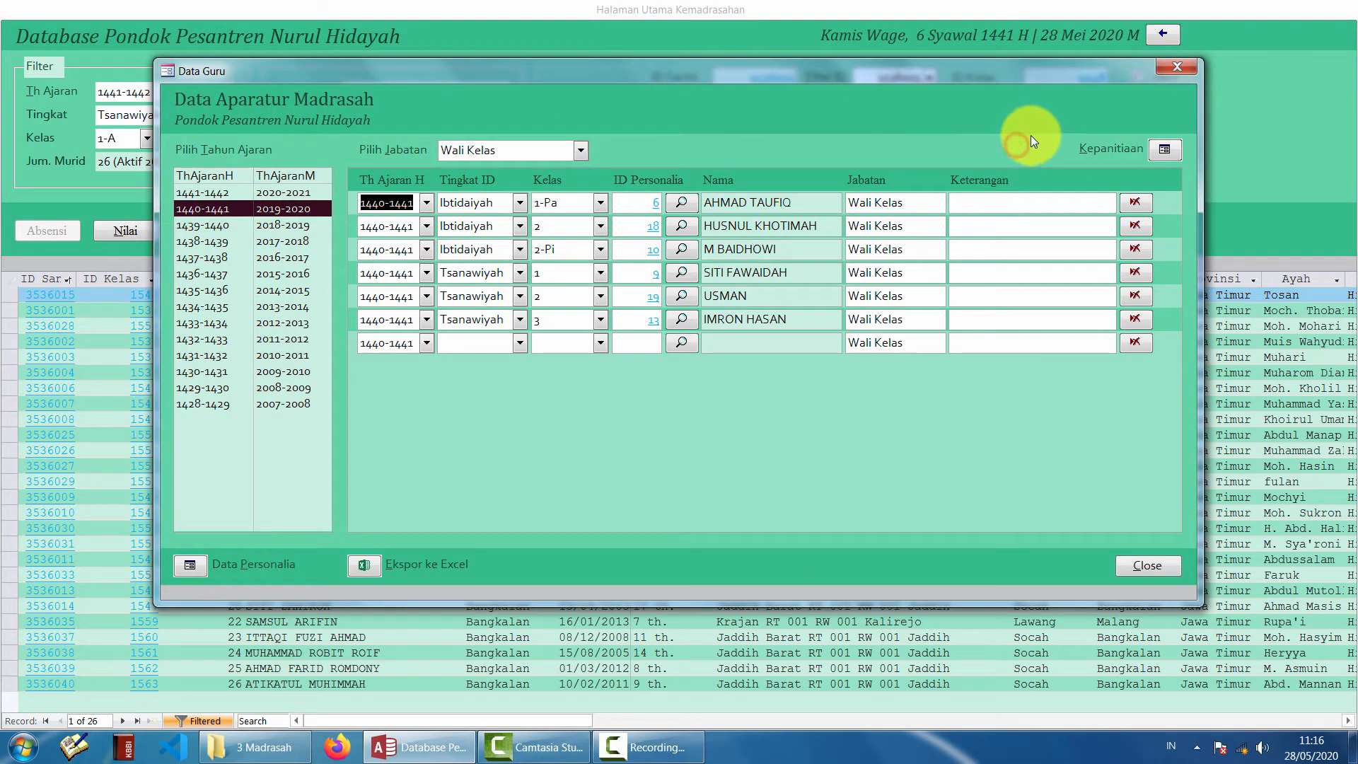
click(1165, 150)
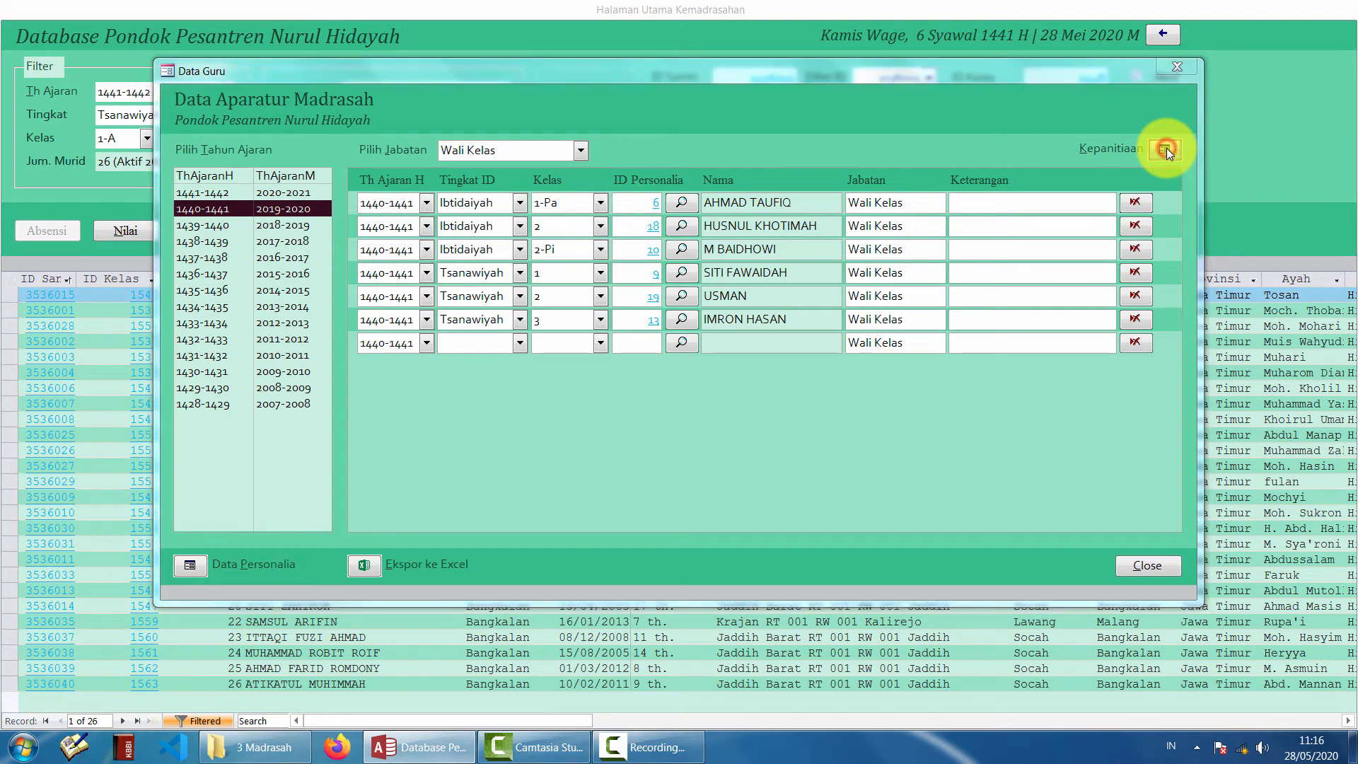
- Move the IMDA–IMNI committee form aside and review its Imni and Upramer pages
drag(490, 142, 694, 108)
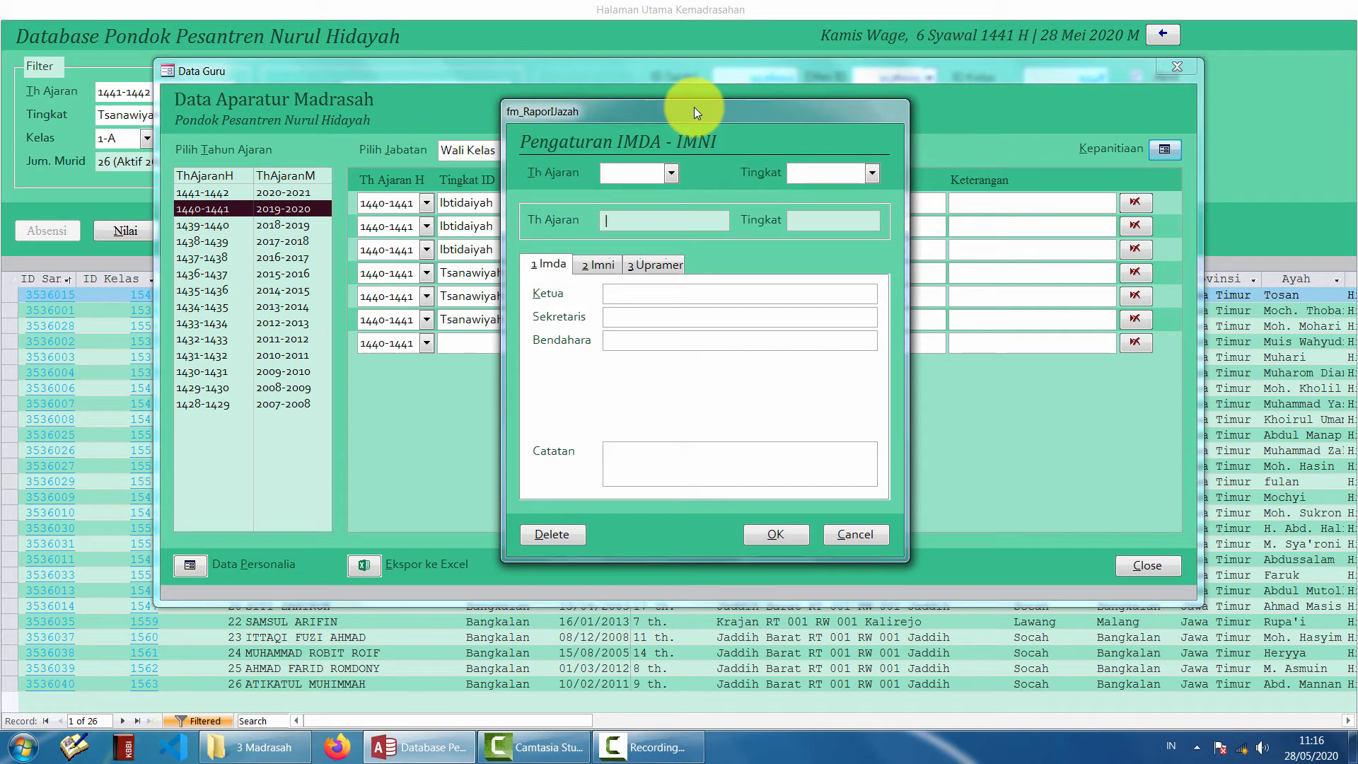
drag(694, 108, 737, 107)
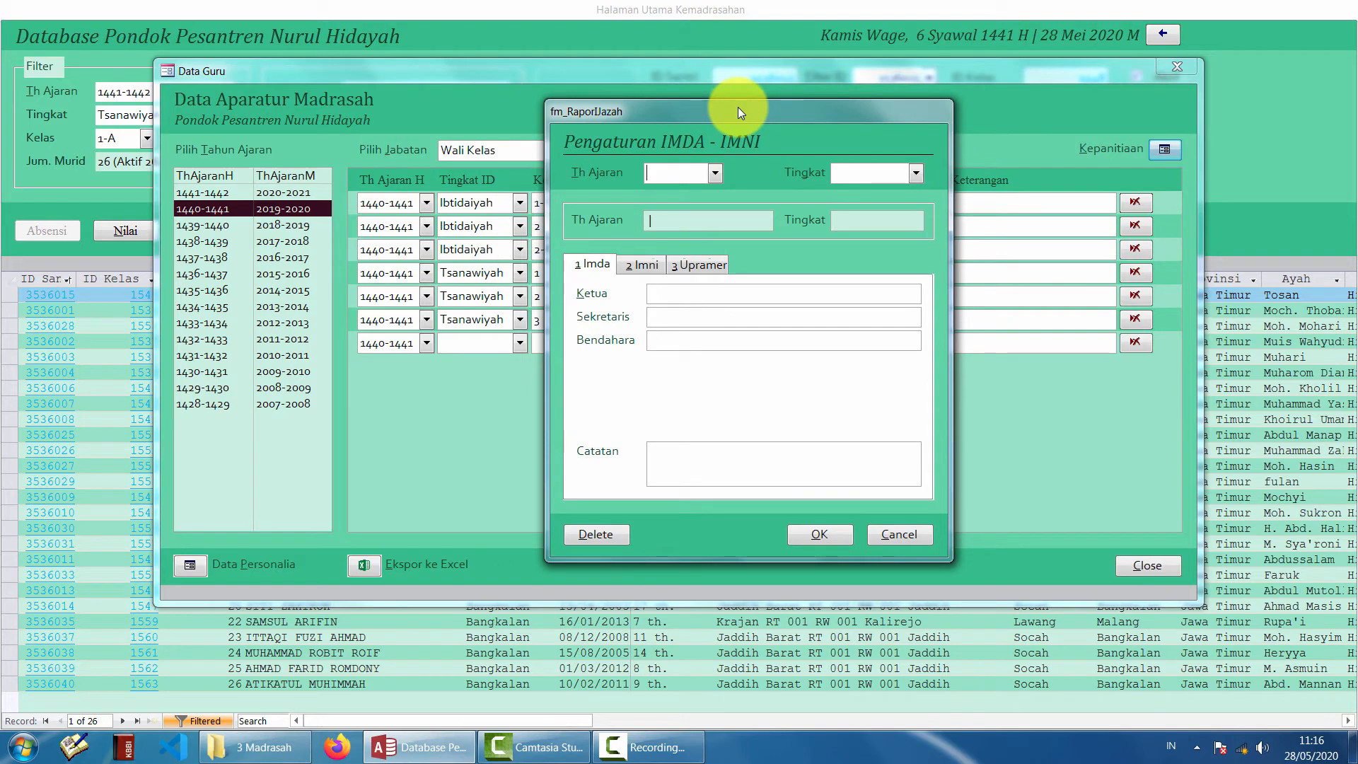
click(642, 265)
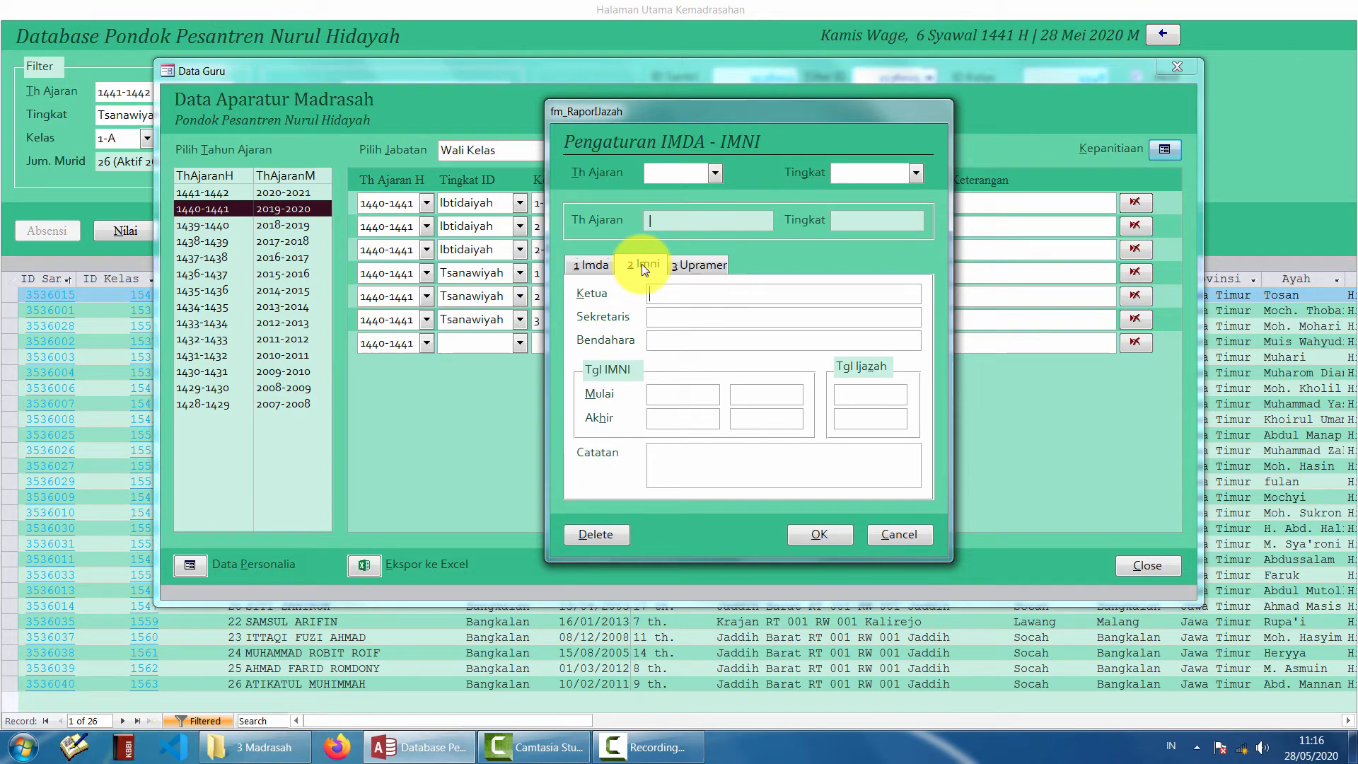
click(703, 262)
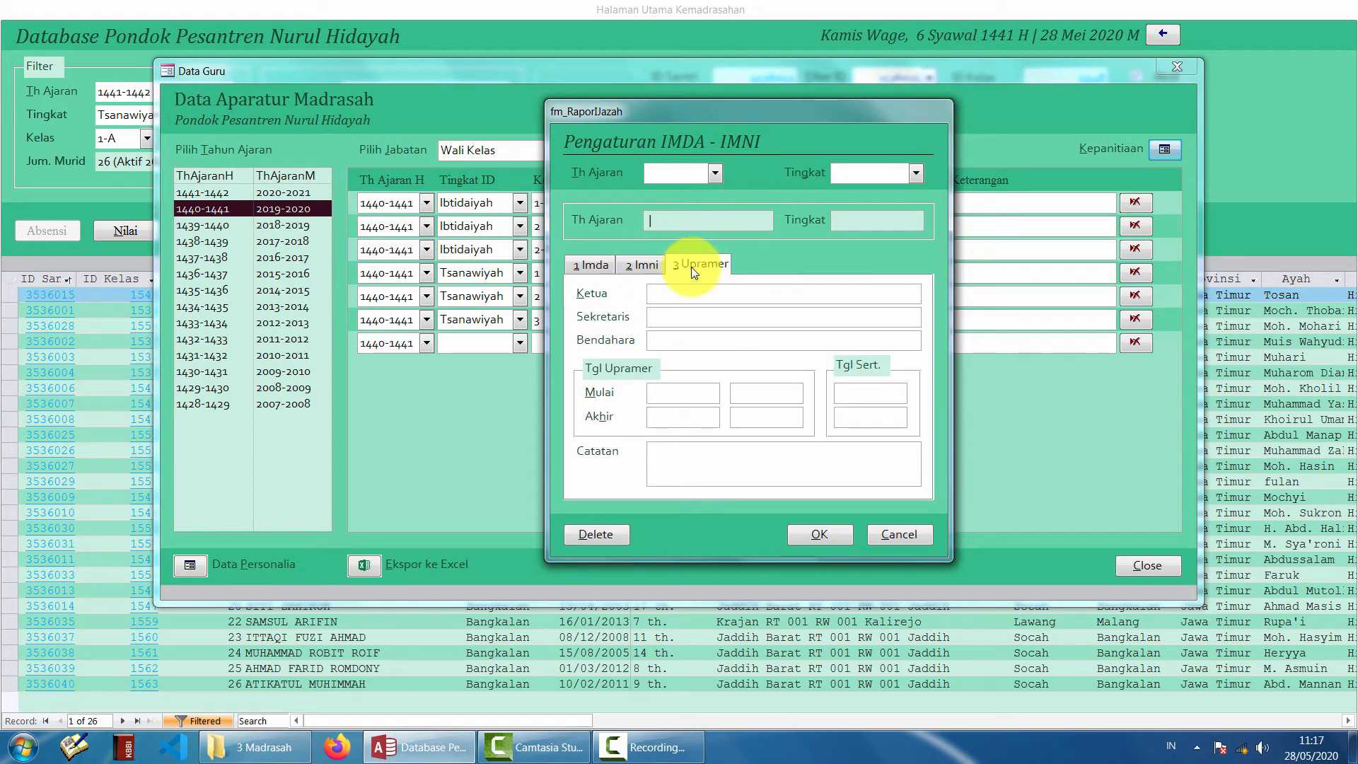
- On the Imda page, set the committee to year 1440-1441 and Ibtidaiyah level
click(595, 267)
click(713, 172)
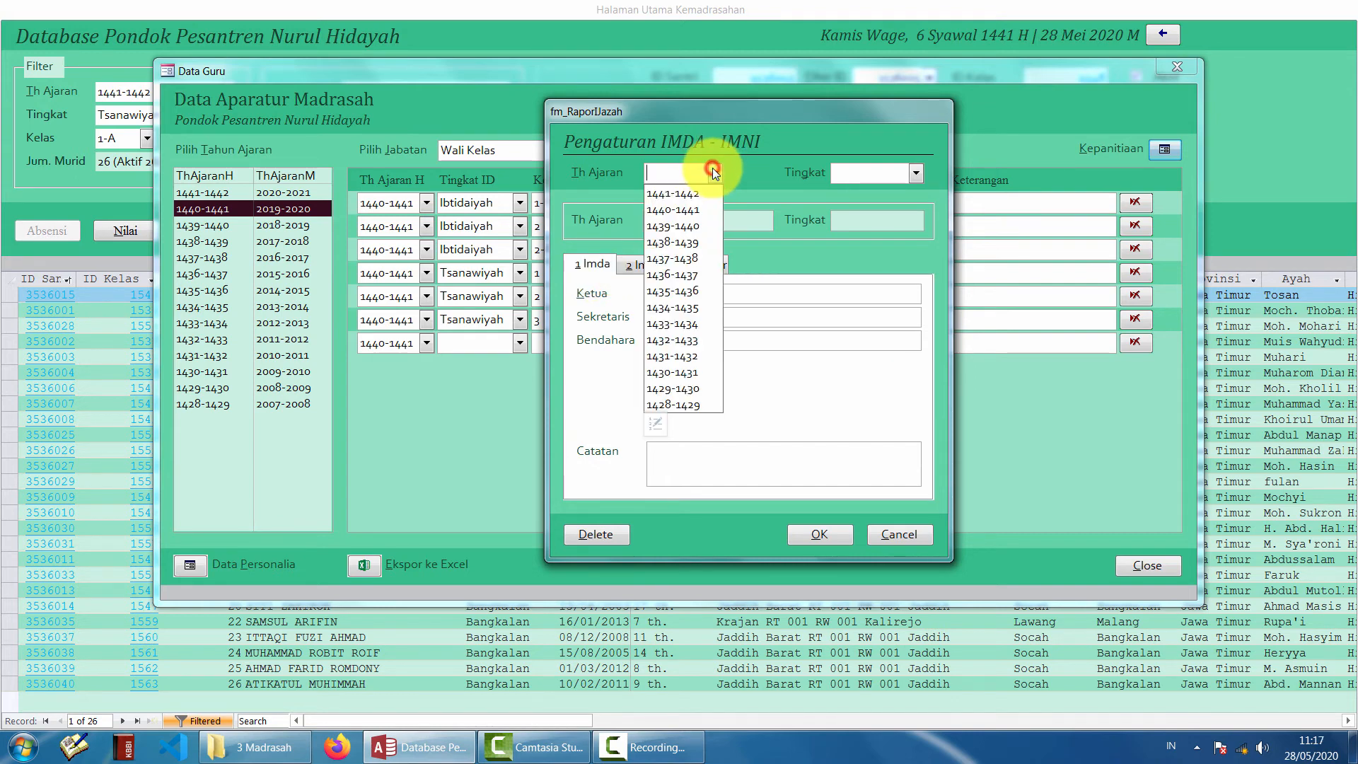
click(694, 210)
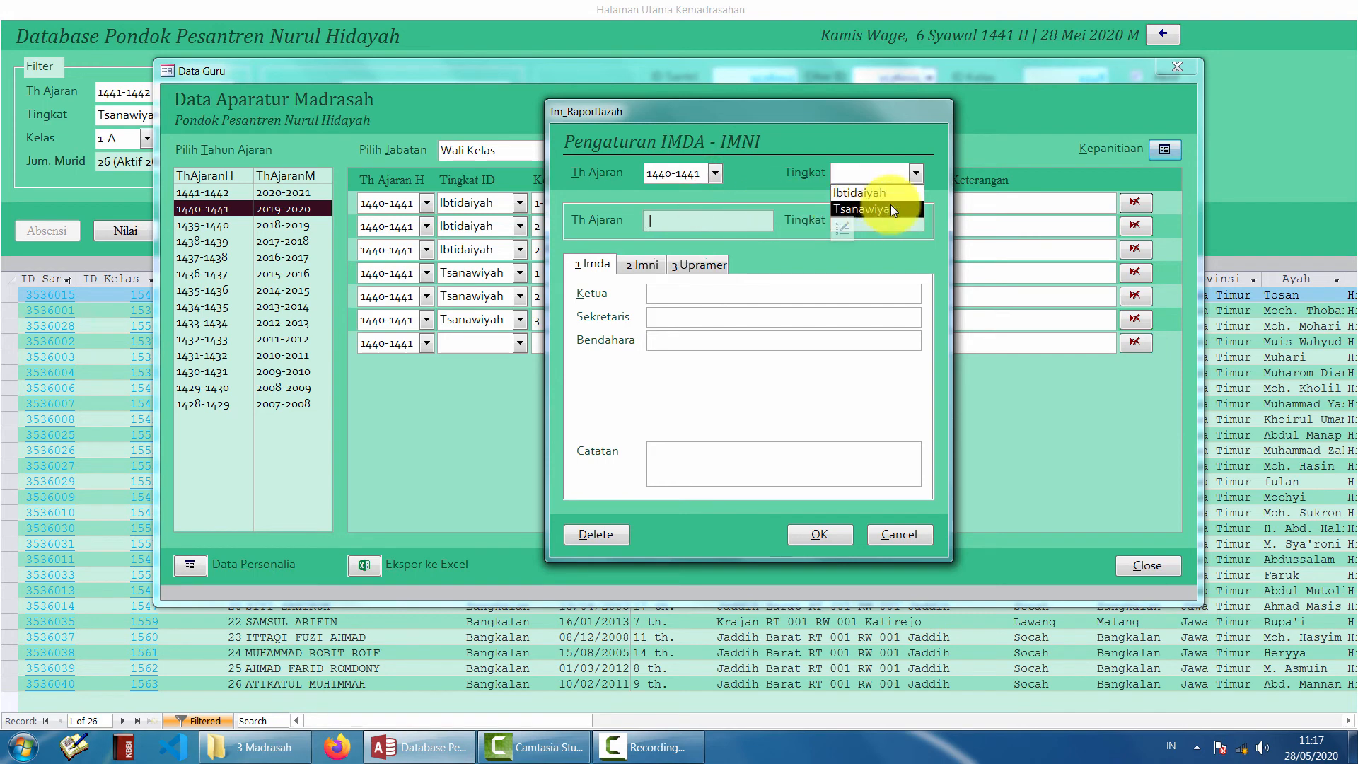
click(859, 192)
- Enter the committee chair's name, confirm with OK, and close the staff roles window
click(697, 290)
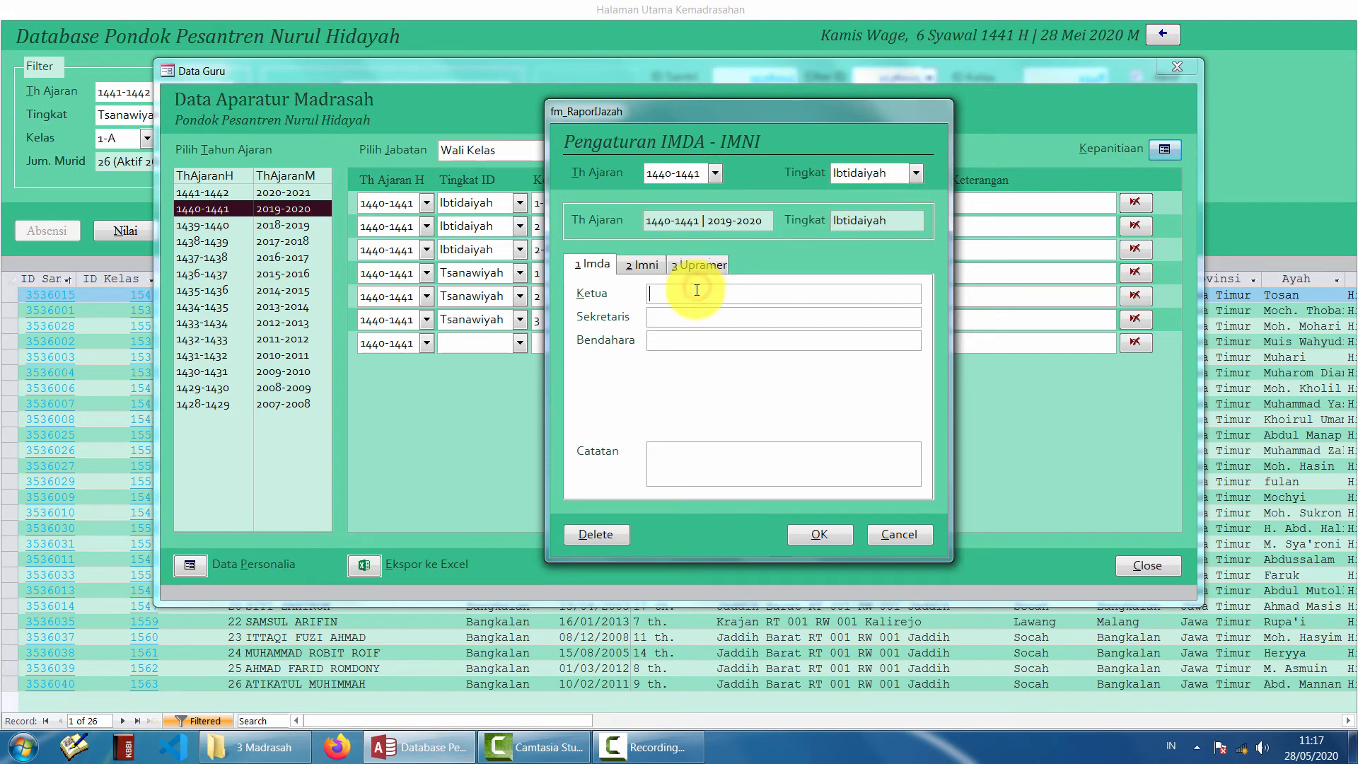
text(uSTADZ)
key(BackSpace)
key(BackSpace)
key(BackSpace)
key(BackSpace)
key(BackSpace)
key(BackSpace)
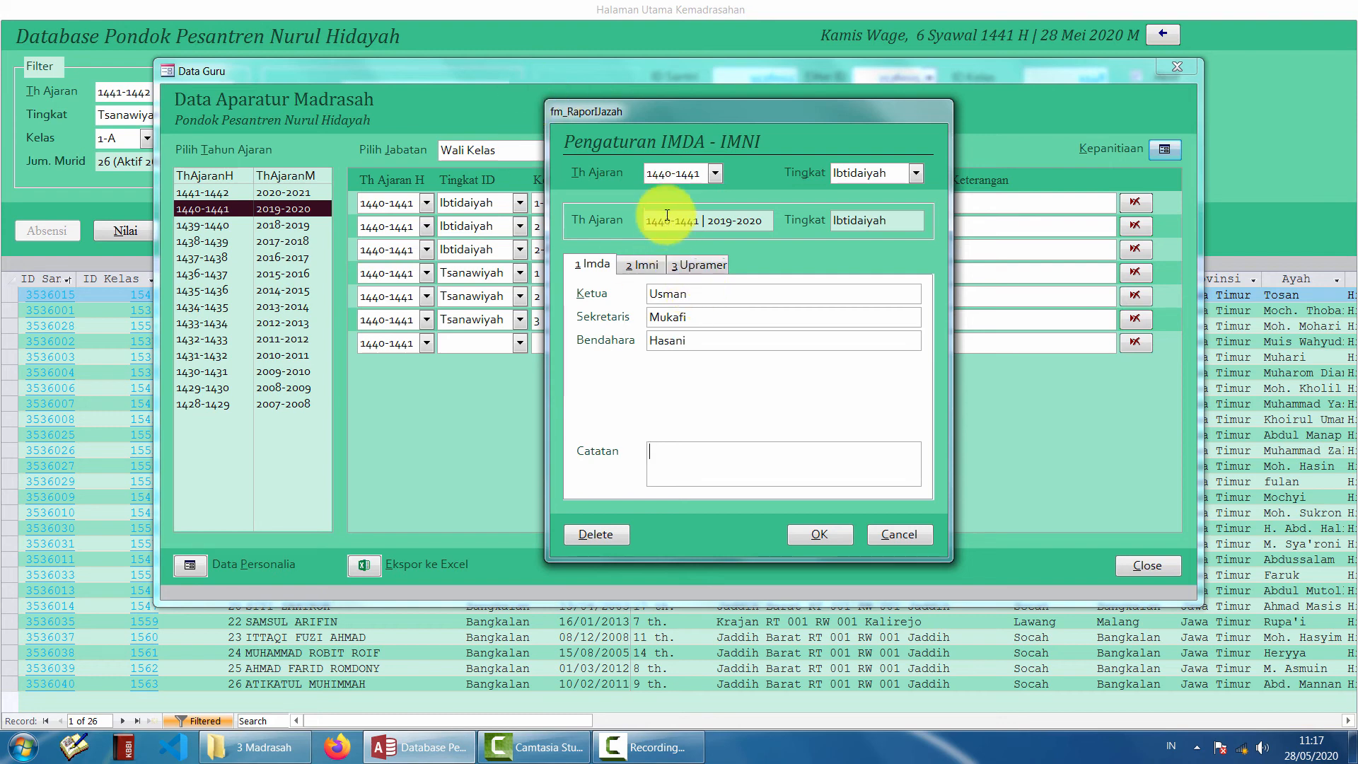
click(824, 534)
click(1146, 569)
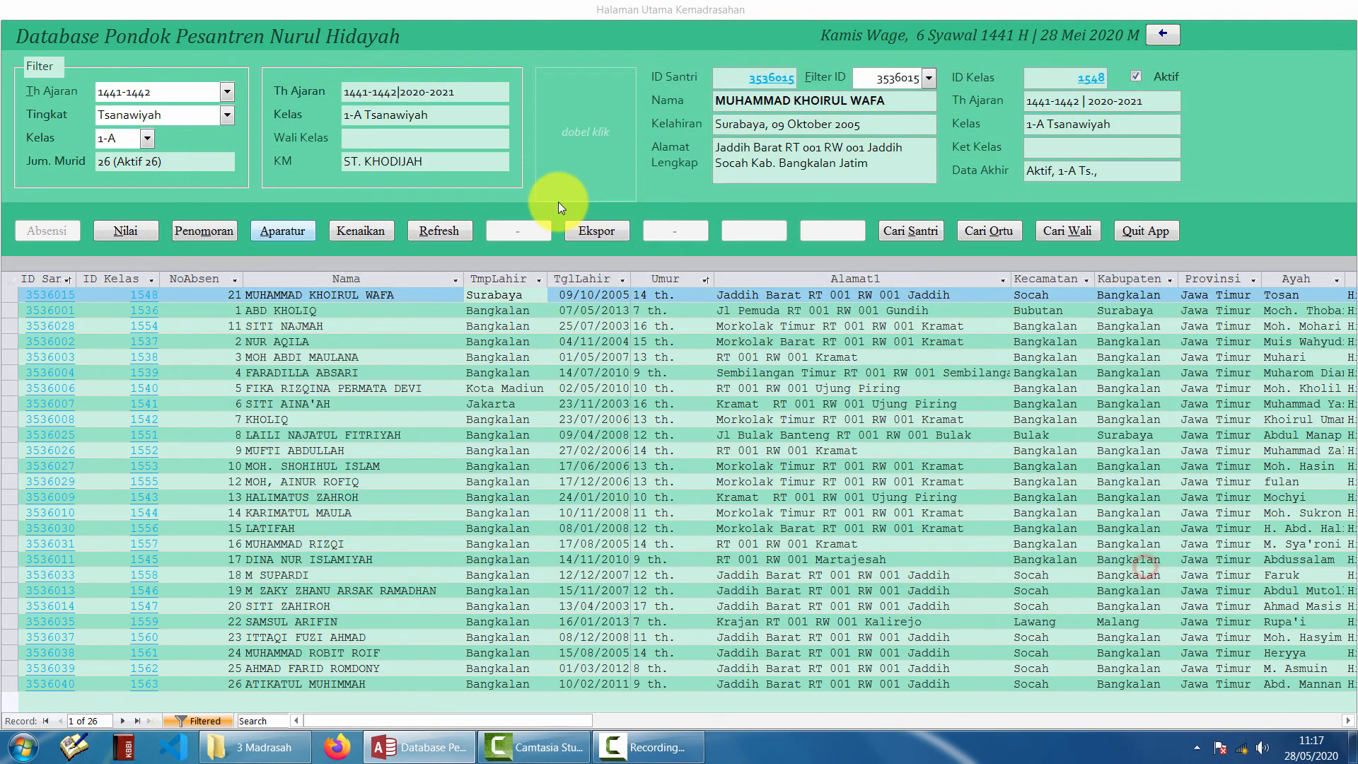